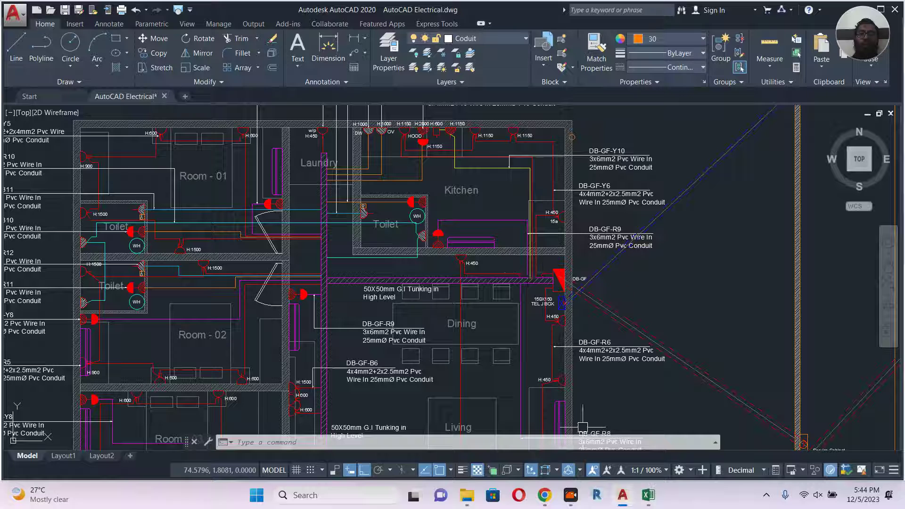
Step: Examine the DB-GF distribution board, the TEL J BOX beside it and the connected circuits on the electrical floor plan
mouse_move(649, 503)
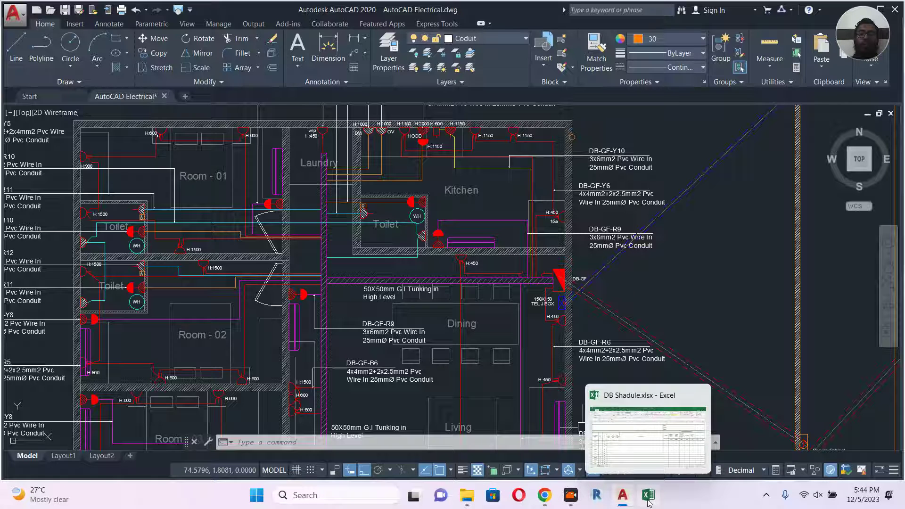
scroll(561, 297, up, 2)
scroll(511, 285, up, 5)
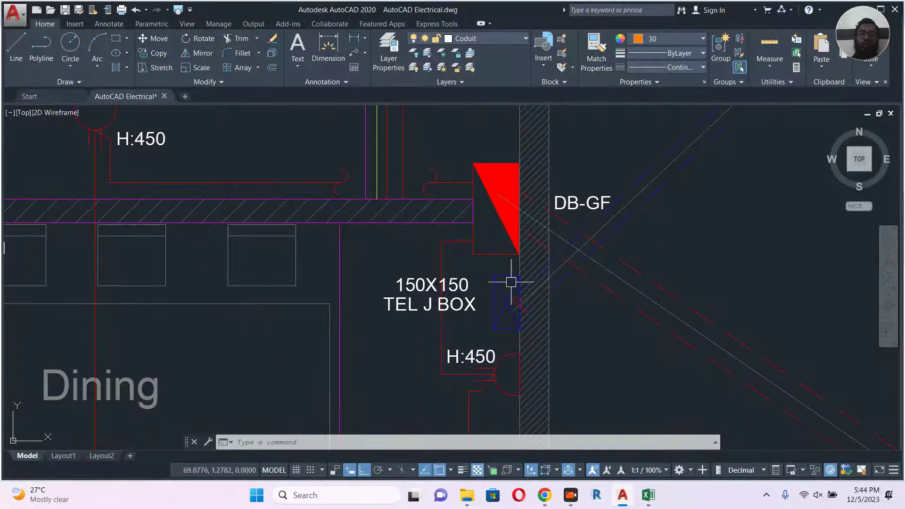
mouse_move(502, 280)
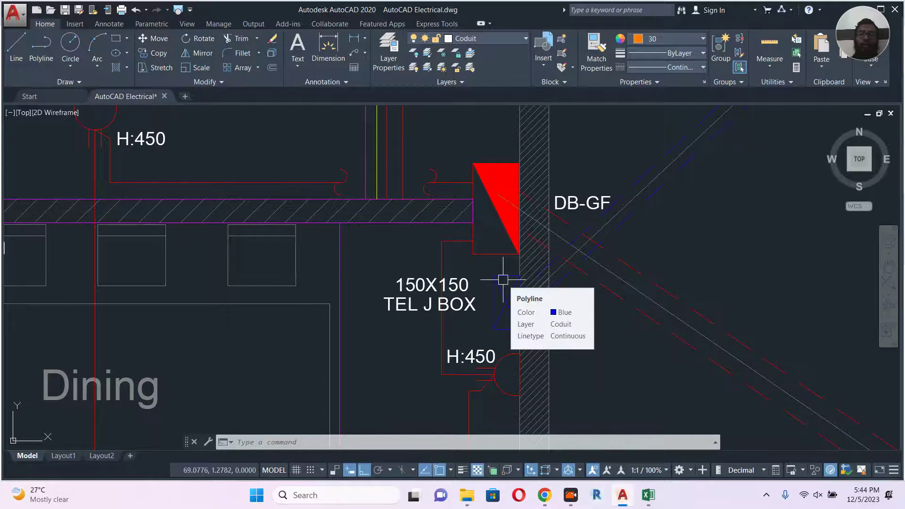
scroll(503, 280, down, 6)
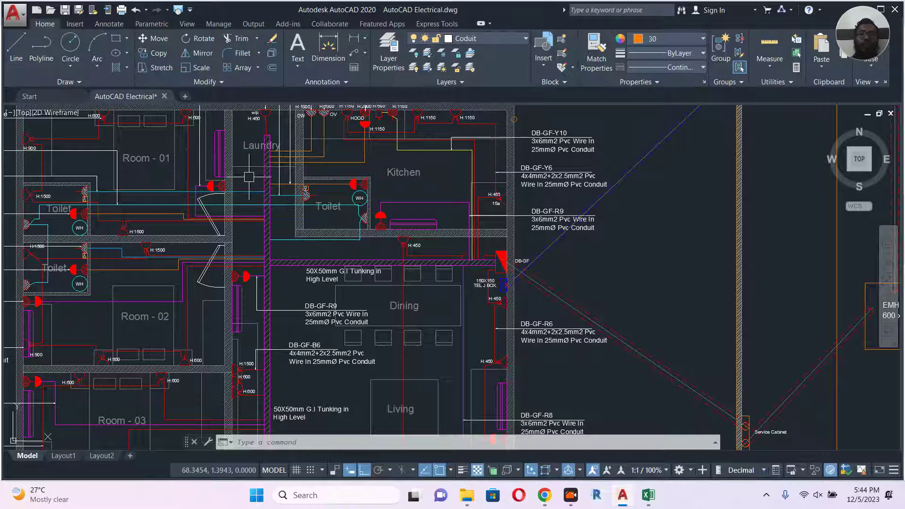
scroll(508, 277, up, 3)
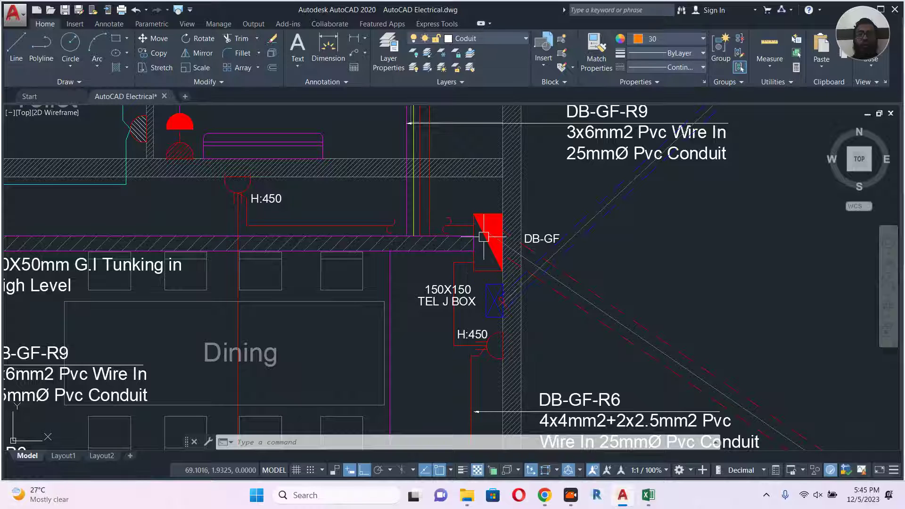
Step: Switch to DB Shadule.xlsx in Excel and review the load schedule layout and its Rating of RCD/RCBO column
click(647, 503)
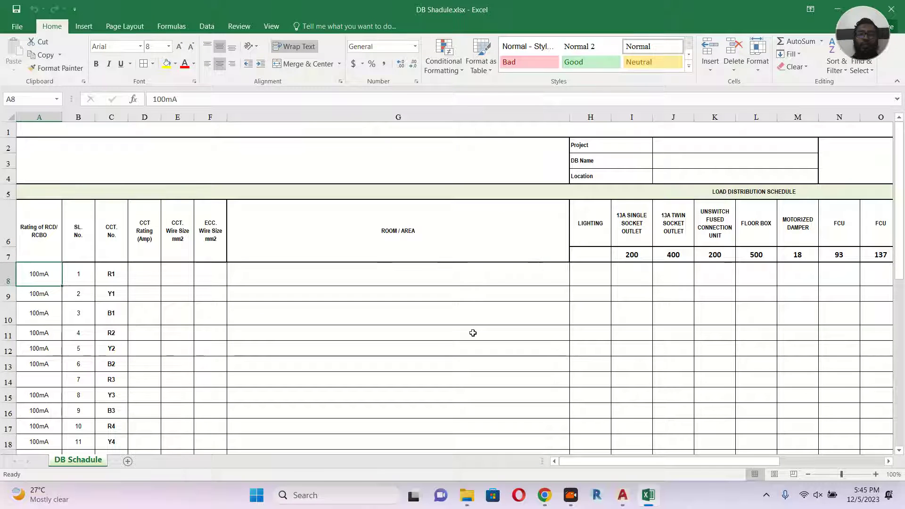
scroll(476, 325, down, 3)
scroll(425, 306, up, 3)
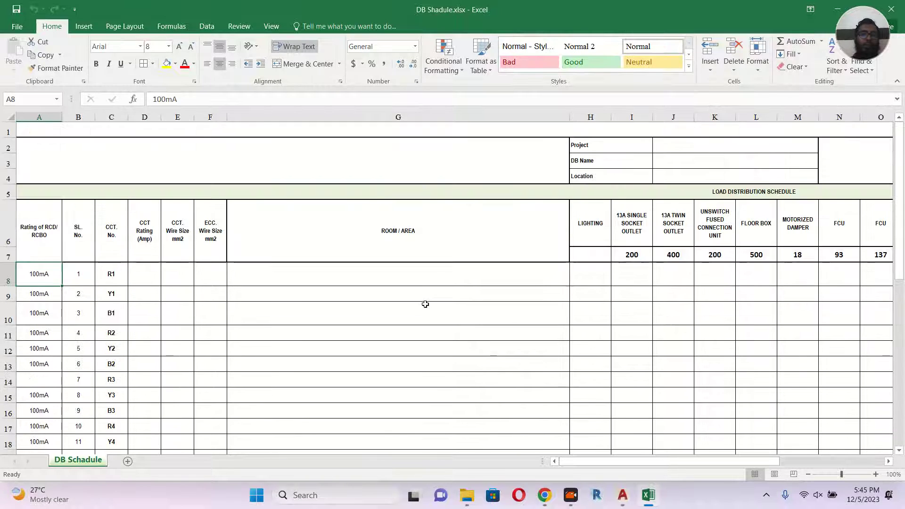
click(34, 235)
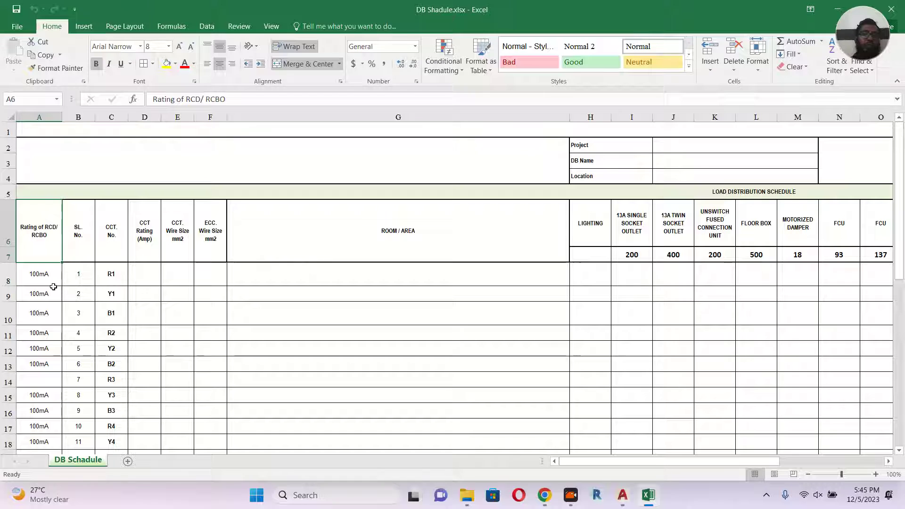
click(42, 274)
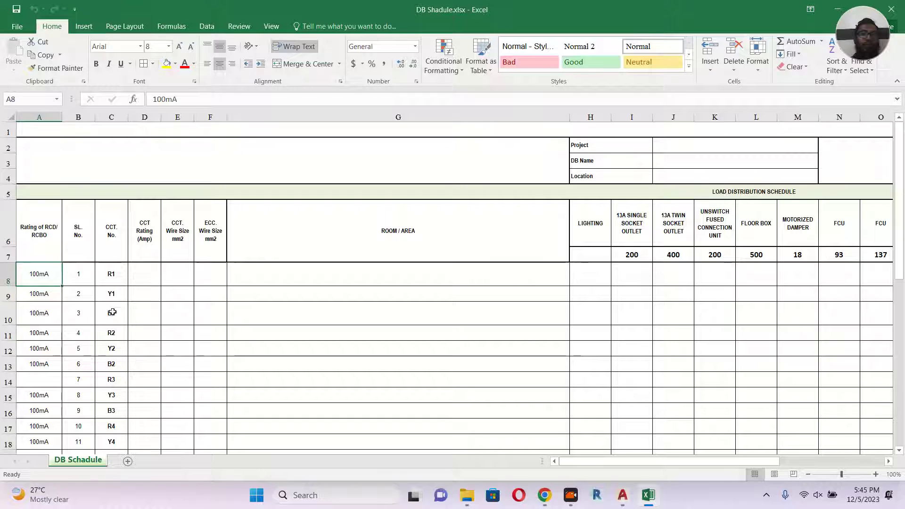
Step: Inspect the three phase circuit numbers R1, Y1 and B1 in the CCT. No. column
drag(110, 276, 112, 324)
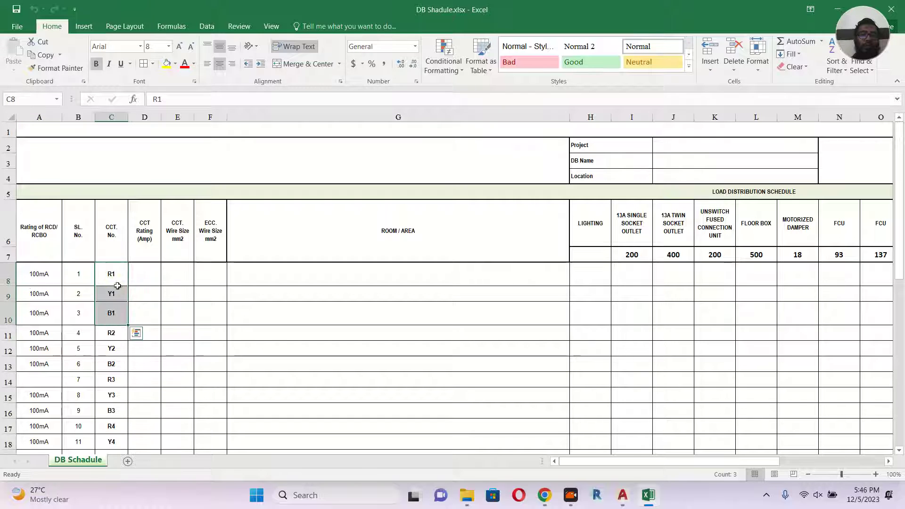
click(117, 278)
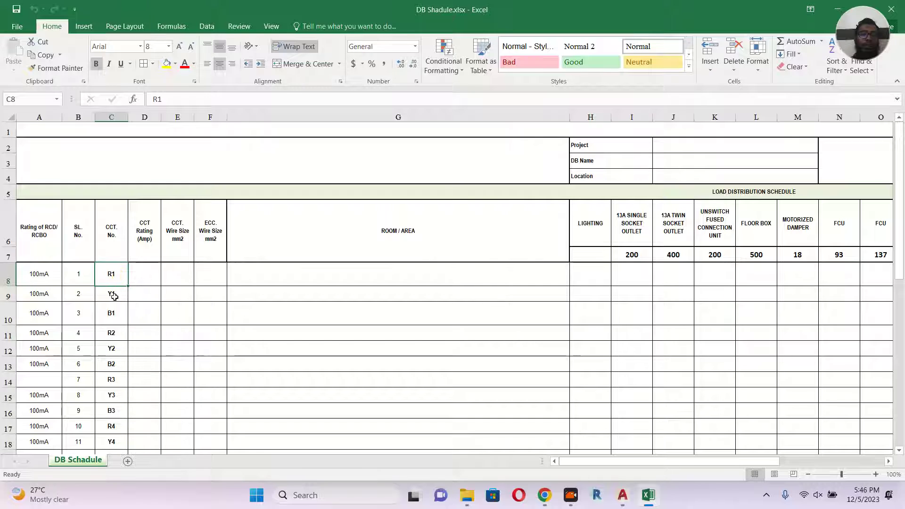
click(114, 296)
click(111, 315)
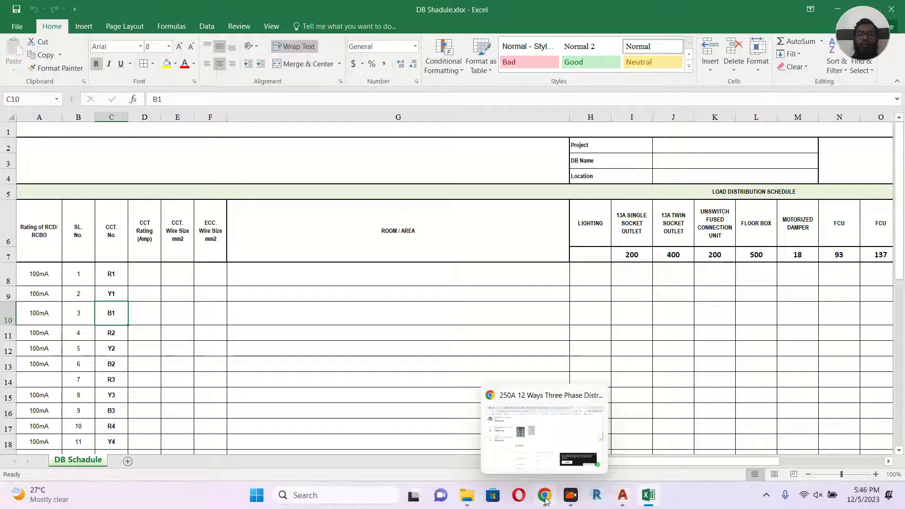
Step: Switch to Chrome and examine the breakers, busbars and incomer in Tronic's 250A 12 Ways Three Phase Distribution Board photo
click(542, 424)
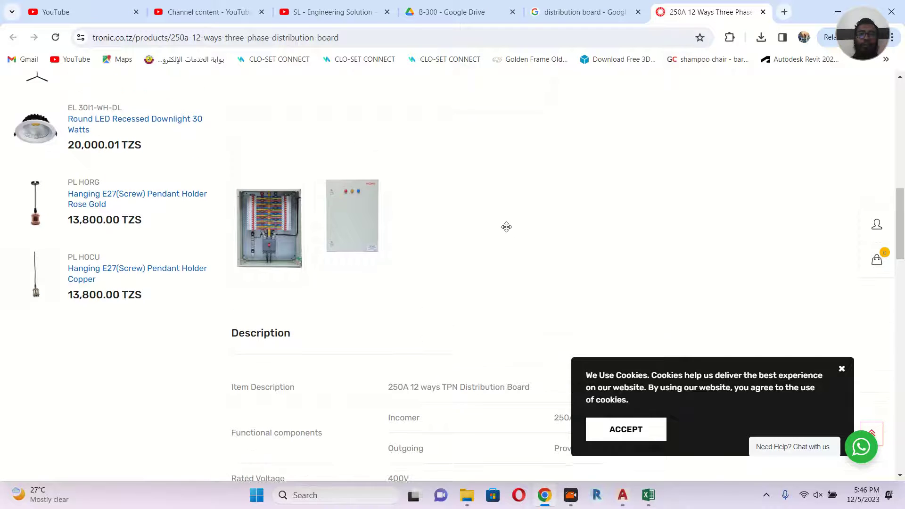
scroll(507, 229, up, 10)
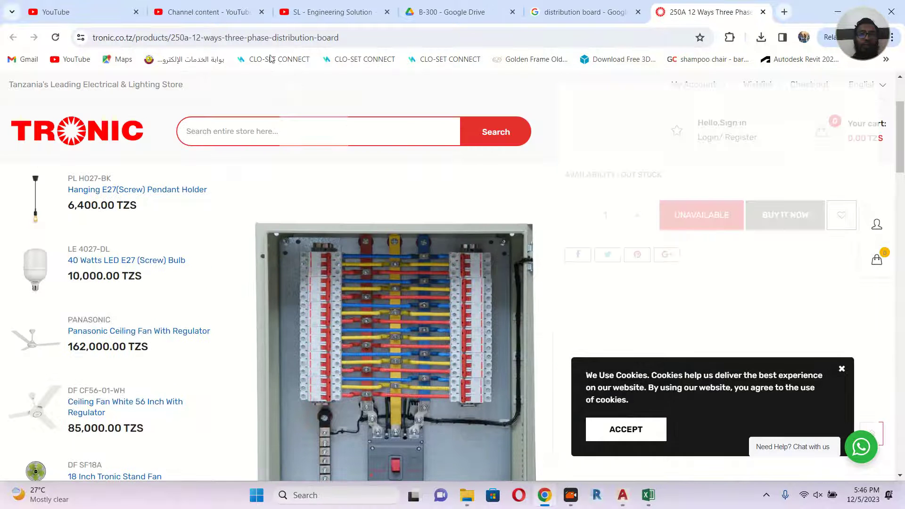
click(563, 14)
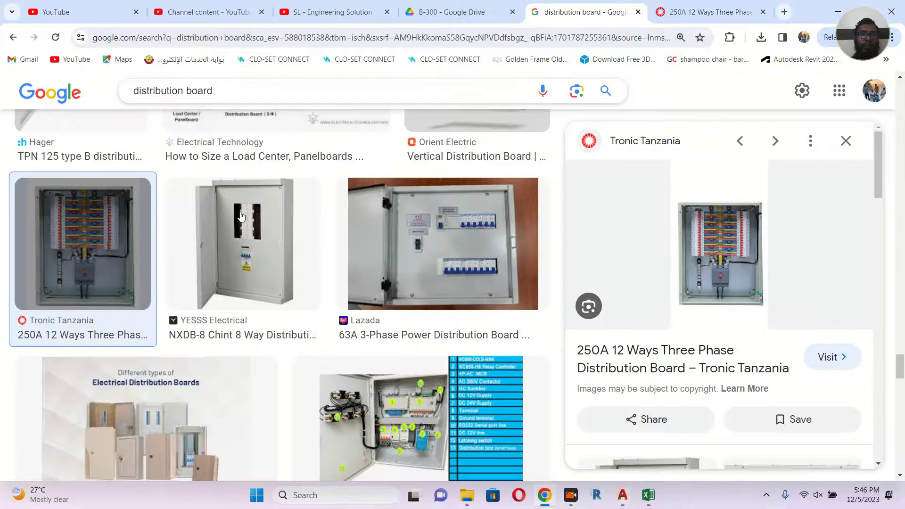
scroll(245, 158, up, 3)
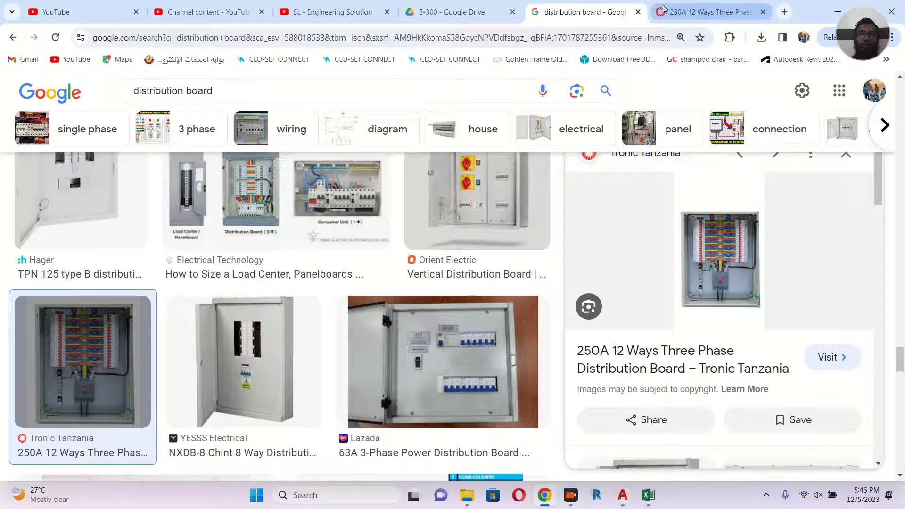
click(687, 12)
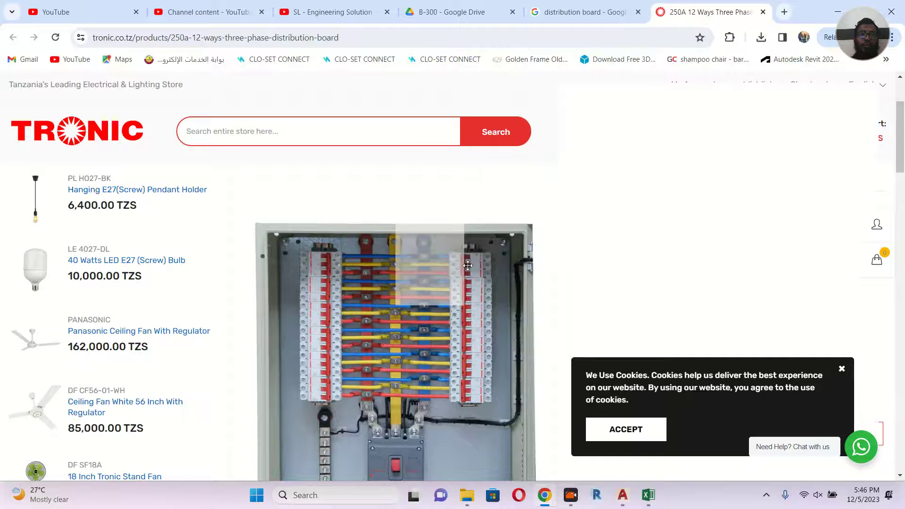
scroll(449, 244, down, 3)
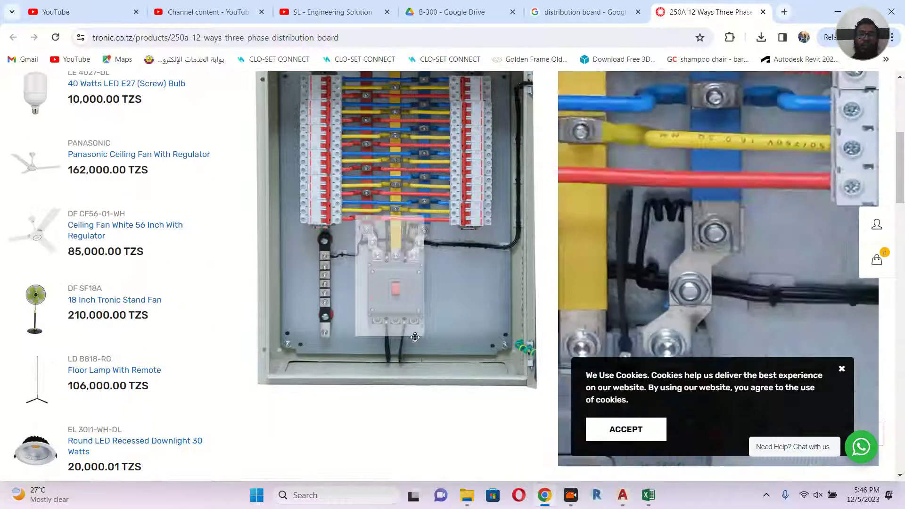
scroll(394, 330, up, 1)
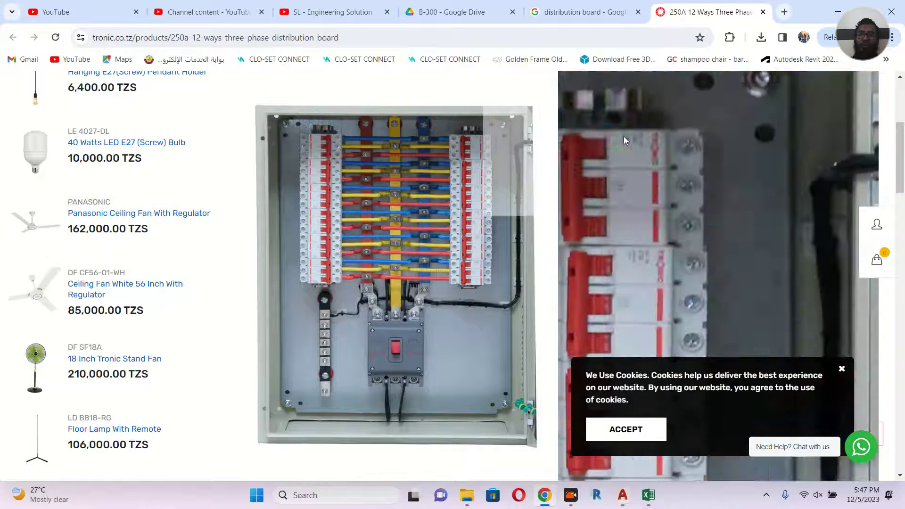
click(315, 156)
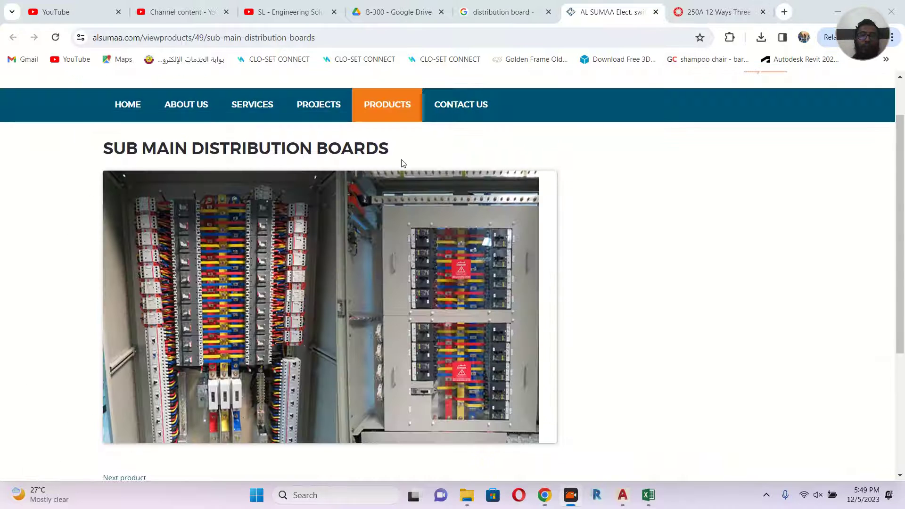
Step: Study the Al Sumaa sub main distribution board photo and look through the Tronic page's description and related boards
scroll(436, 203, down, 2)
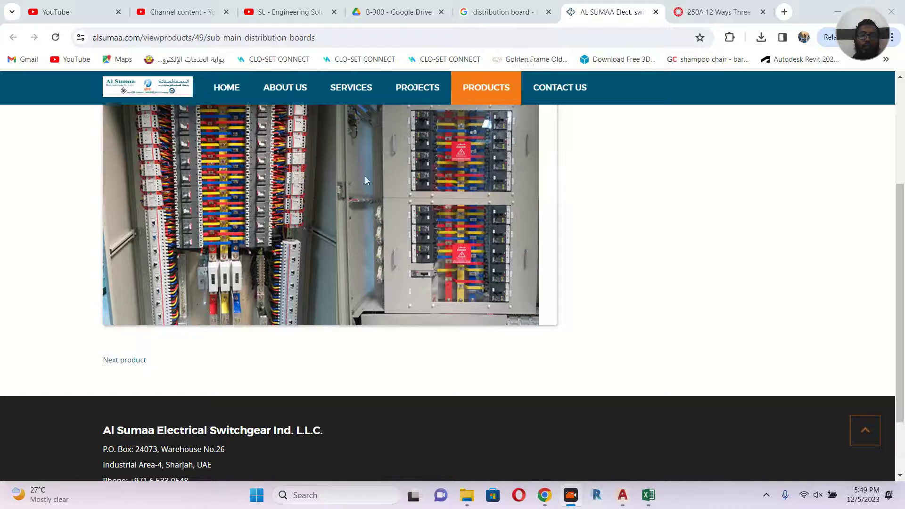
scroll(364, 231, up, 1)
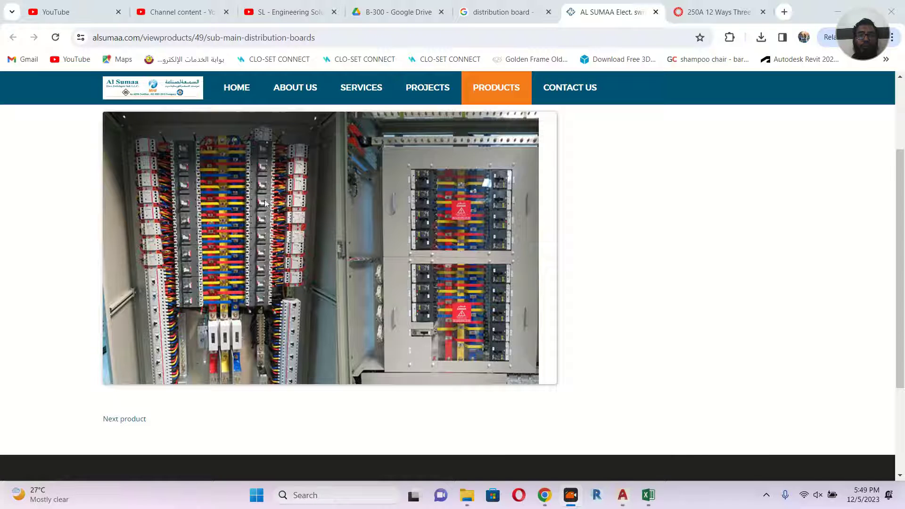
click(721, 12)
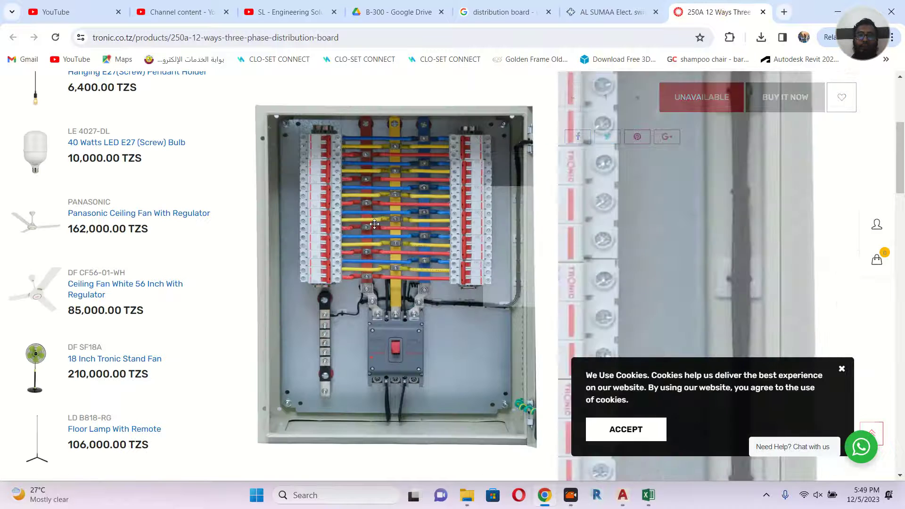
scroll(360, 213, down, 10)
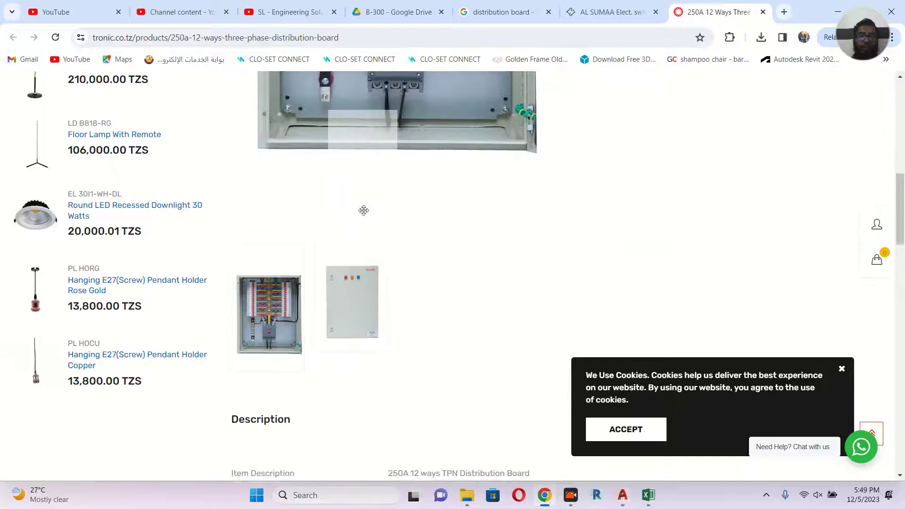
scroll(363, 215, down, 15)
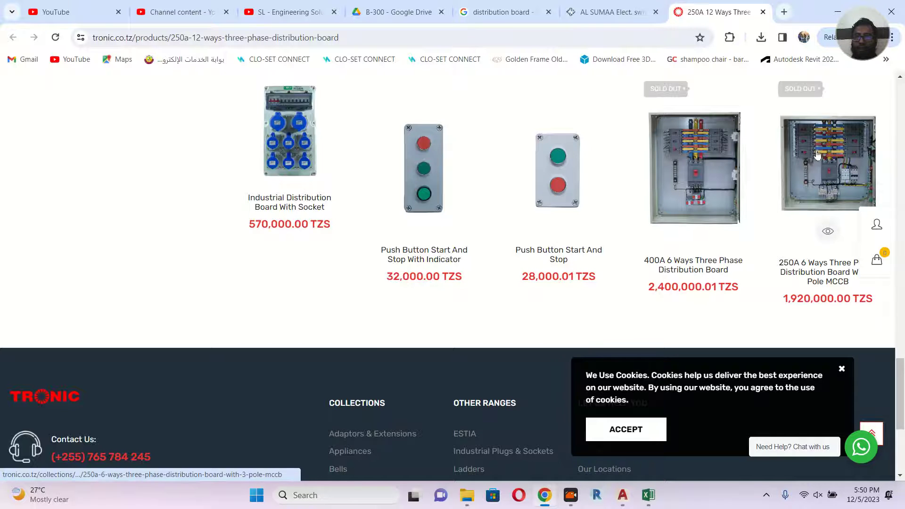
scroll(582, 194, up, 15)
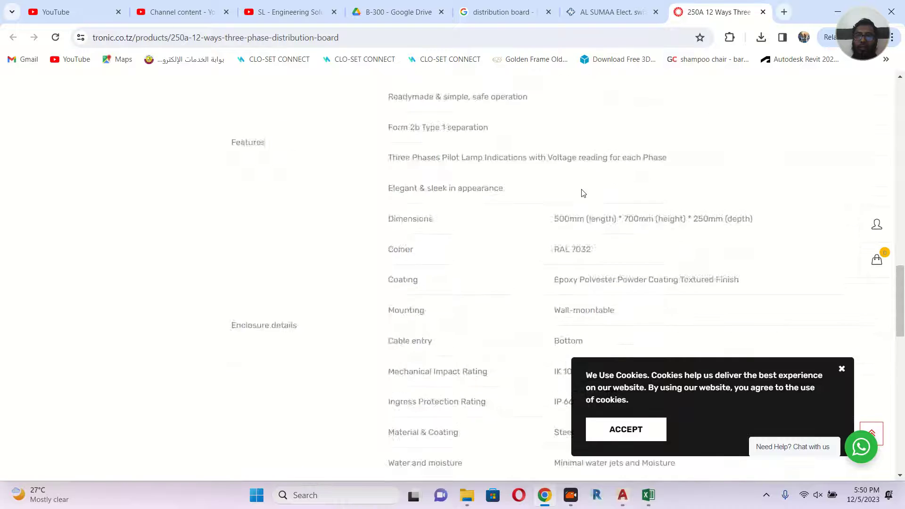
scroll(582, 193, up, 5)
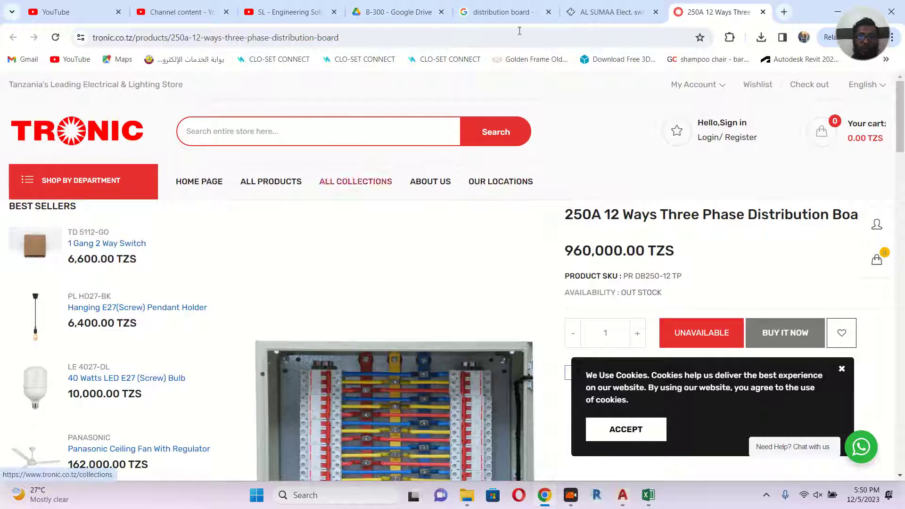
Step: Open the Imam Trading distribution board page from the "distribution board" image search results
click(598, 14)
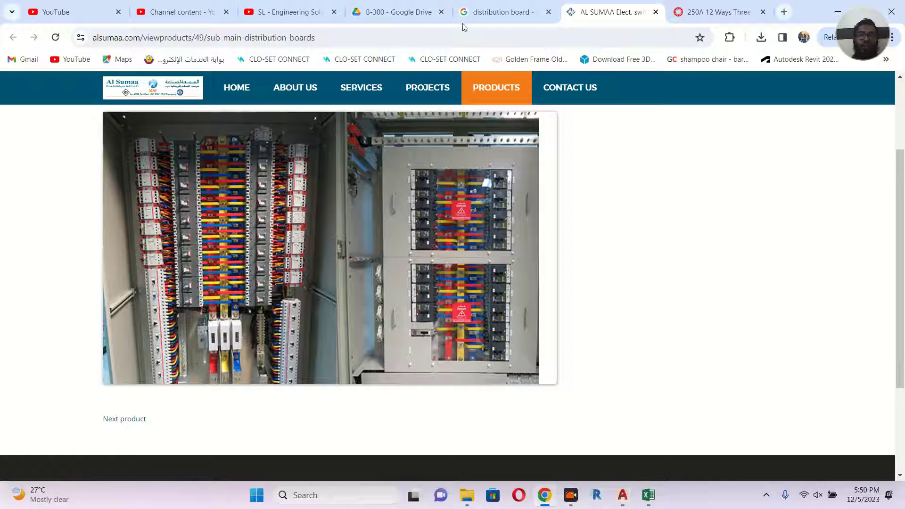
click(477, 12)
scroll(318, 261, down, 7)
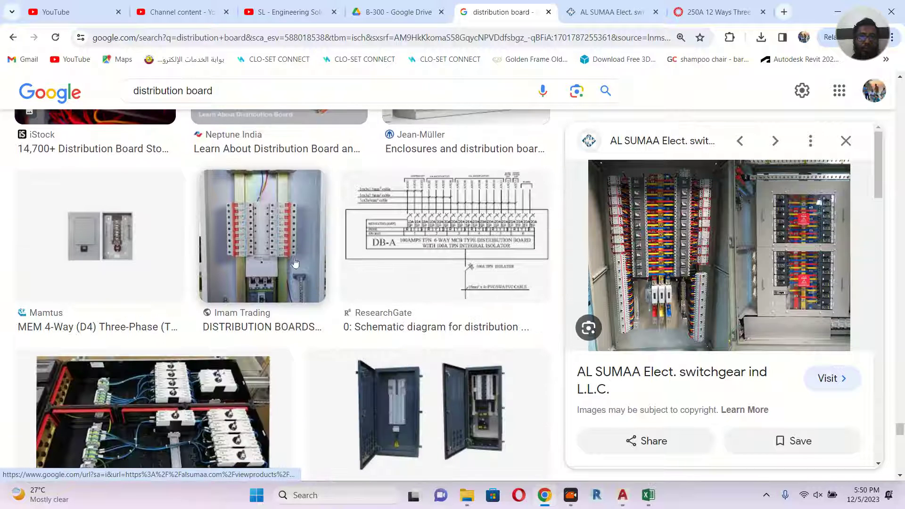
click(283, 235)
click(282, 237)
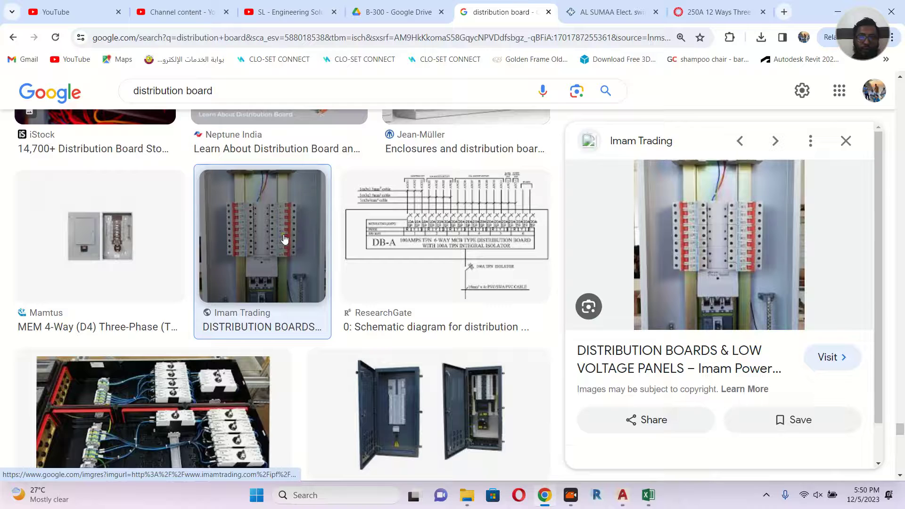
click(726, 262)
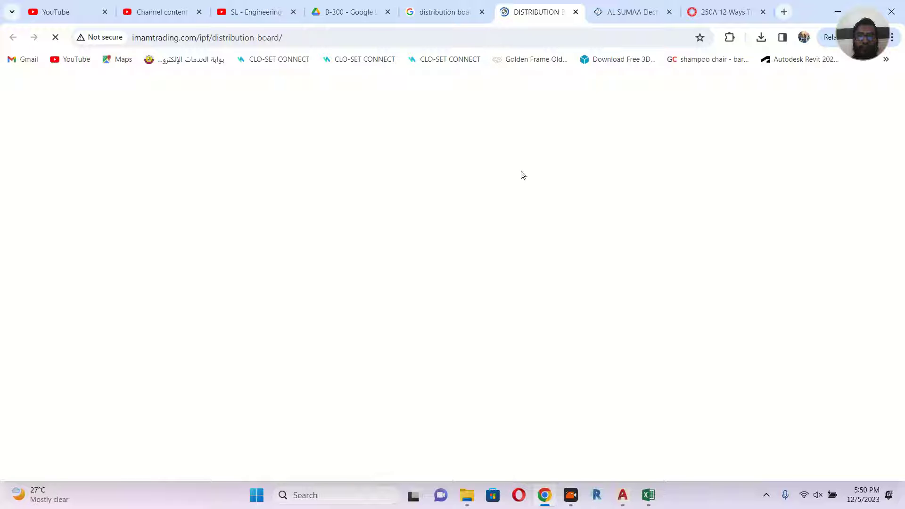
Step: Enlarge the Imam Trading page to 300% to examine its distribution board photos
scroll(396, 321, down, 5)
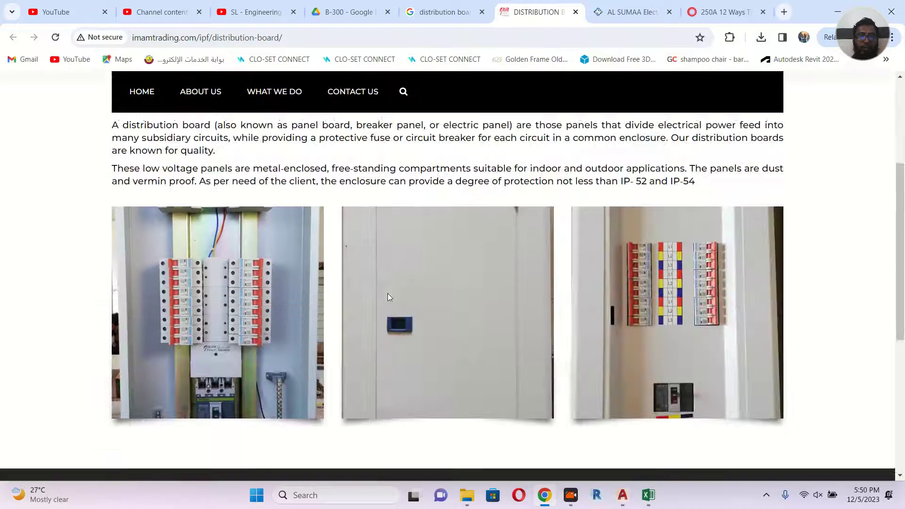
click(667, 248)
scroll(746, 262, up, 9)
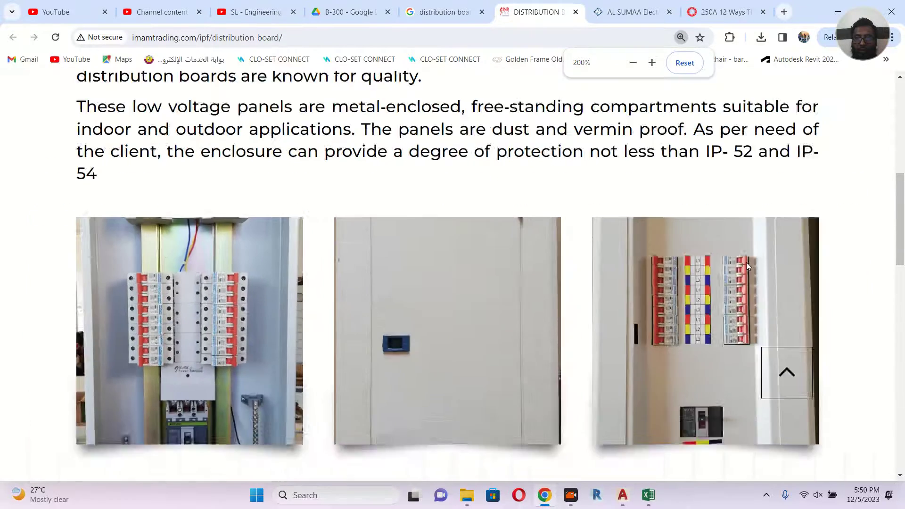
scroll(741, 284, down, 4)
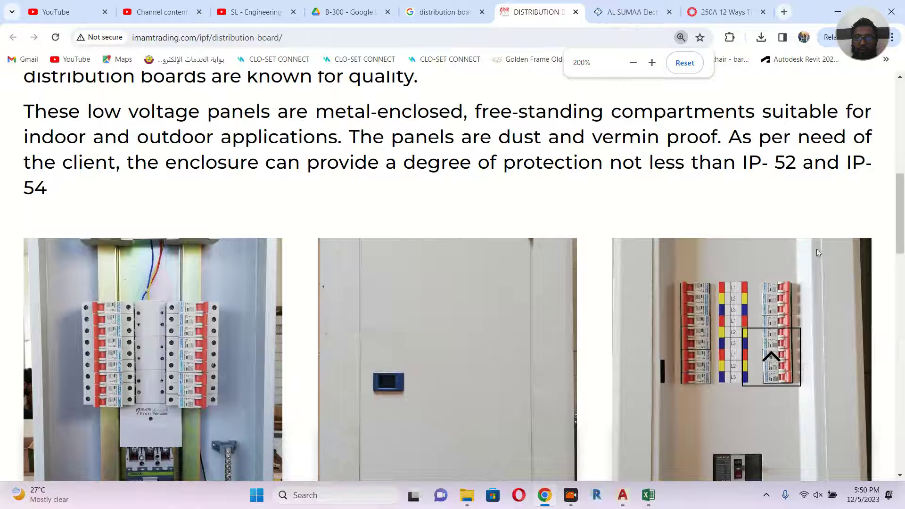
drag(900, 190, 904, 222)
scroll(814, 174, up, 2)
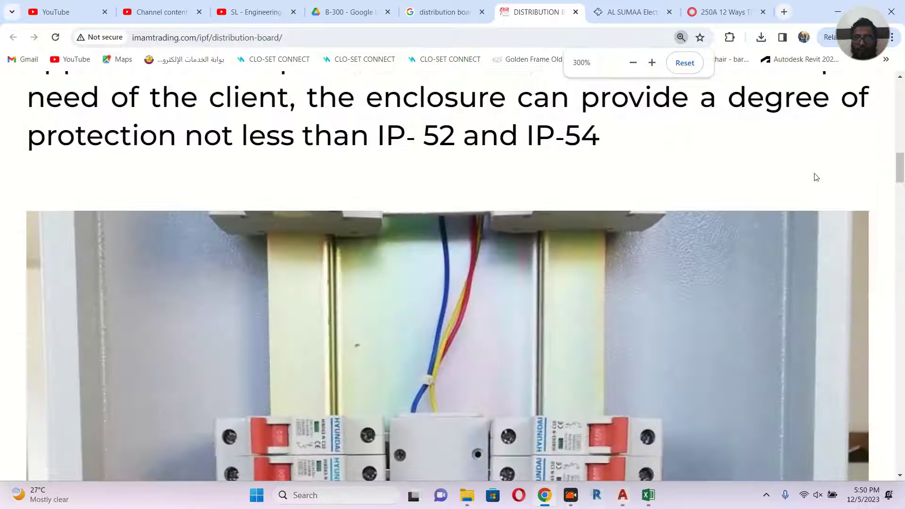
Step: Examine both columns of breakers and the central busbar cover in the enlarged Imam Trading distribution board photo
scroll(805, 213, down, 2)
scroll(806, 216, down, 3)
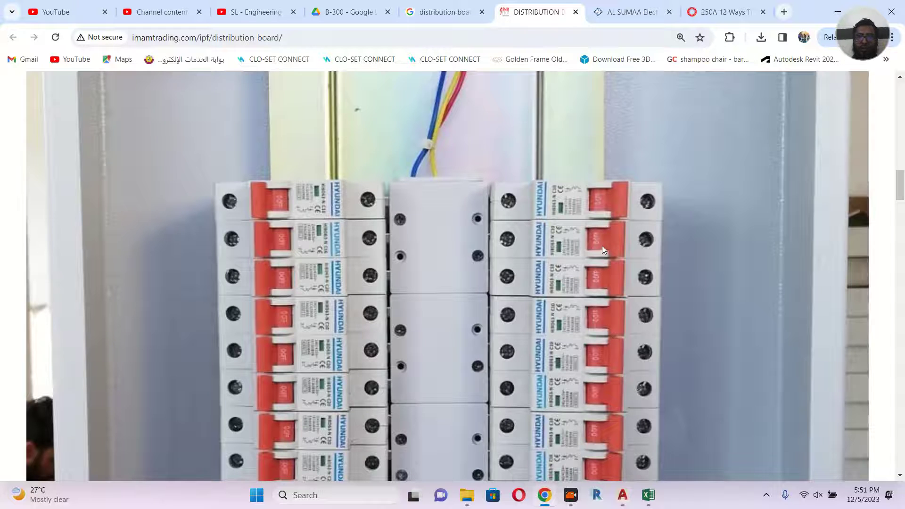
scroll(602, 245, down, 2)
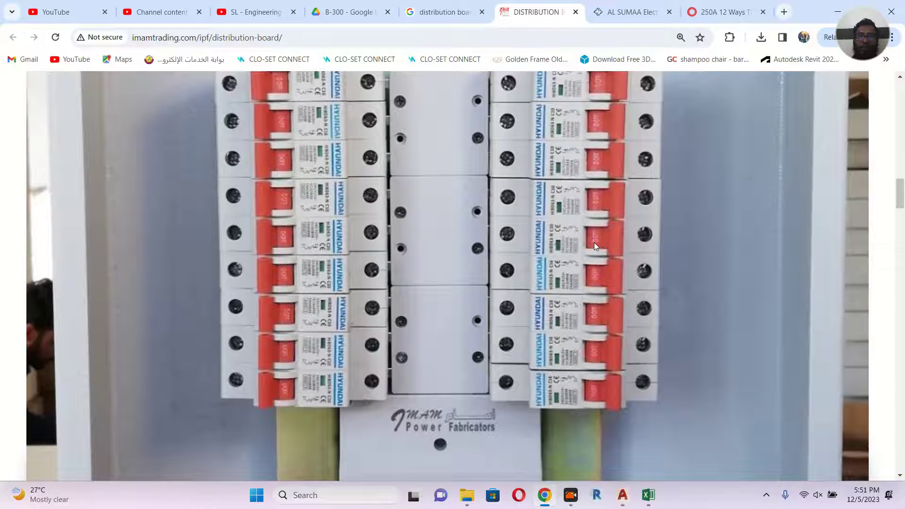
scroll(594, 242, up, 1)
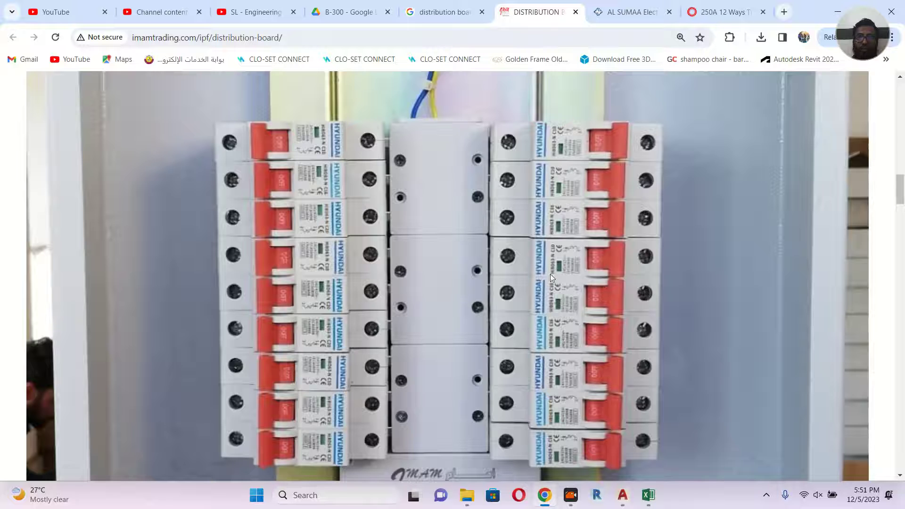
scroll(573, 292, down, 2)
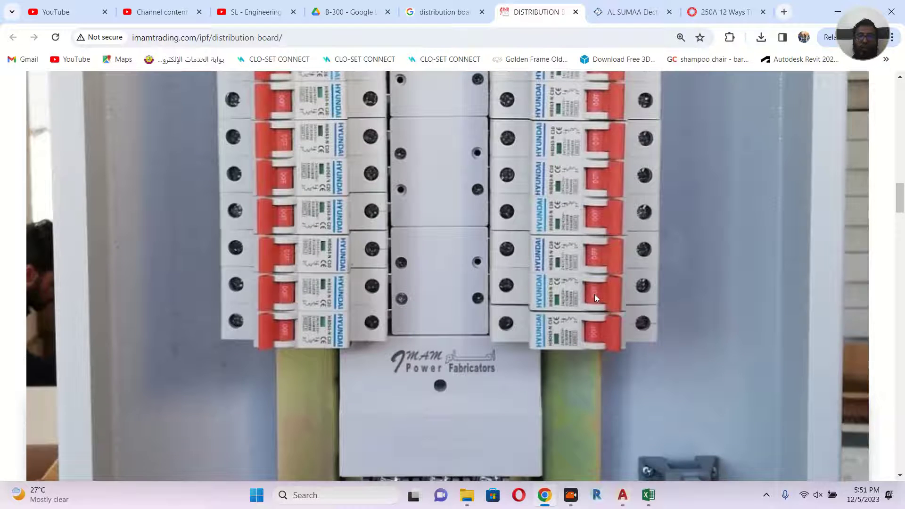
scroll(595, 294, up, 1)
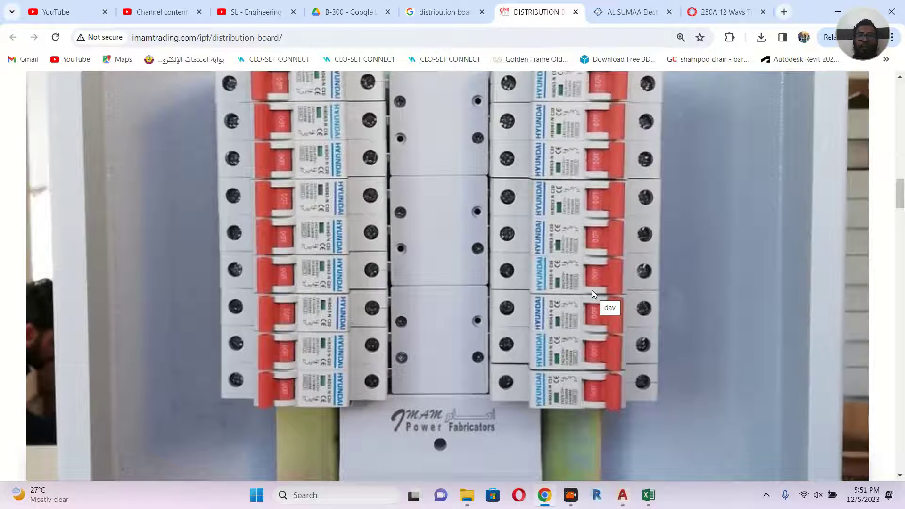
scroll(593, 293, up, 1)
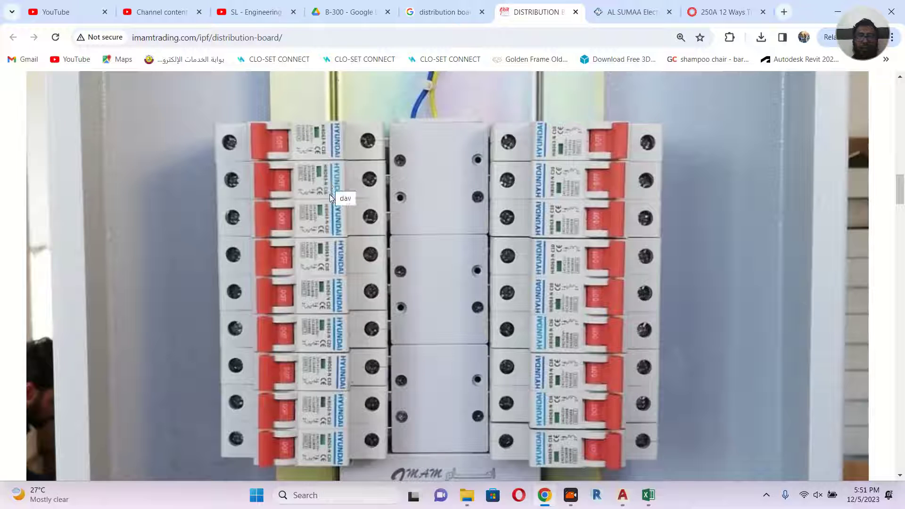
Step: Compare the coloured busbars in Tronic's board photo with the Imam Trading board, and shrink the Imam page to show its three photos
click(719, 11)
scroll(436, 225, down, 2)
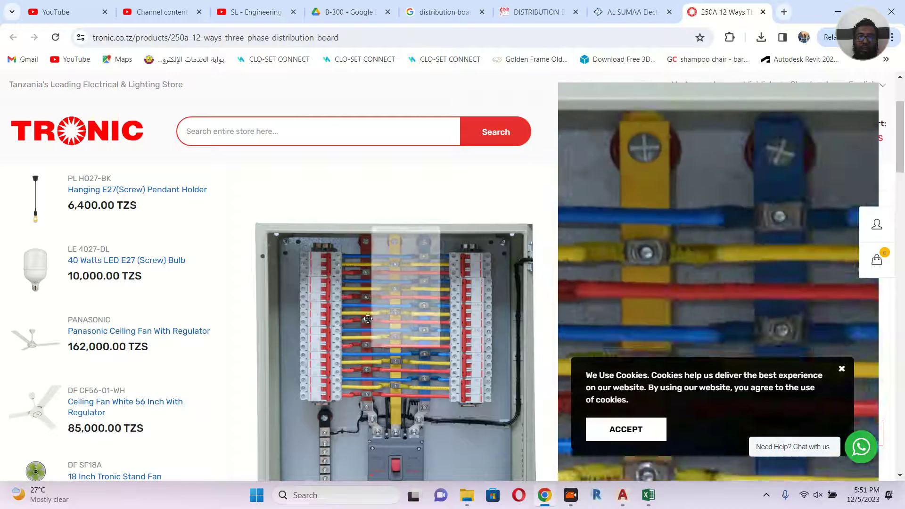
click(542, 11)
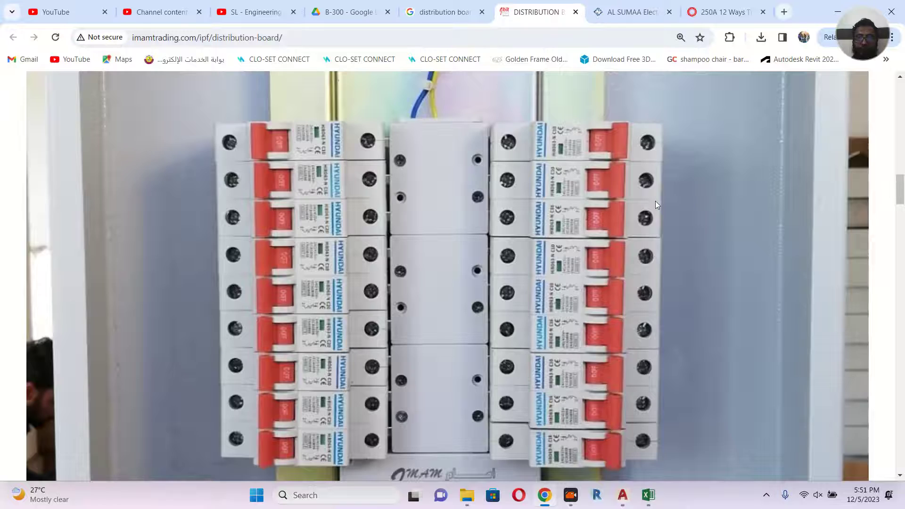
key(ctrl+minus)
key(ctrl+minus)
scroll(655, 202, up, 4)
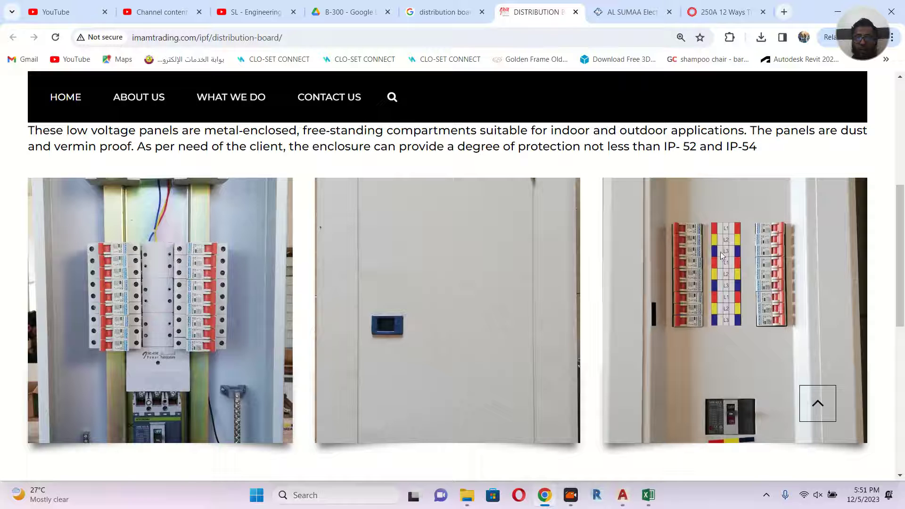
Step: Enlarge the Imam Trading page to 300% and examine the phase wires and upper breakers in its first photo
ctrl+scroll(768, 276, up, 1)
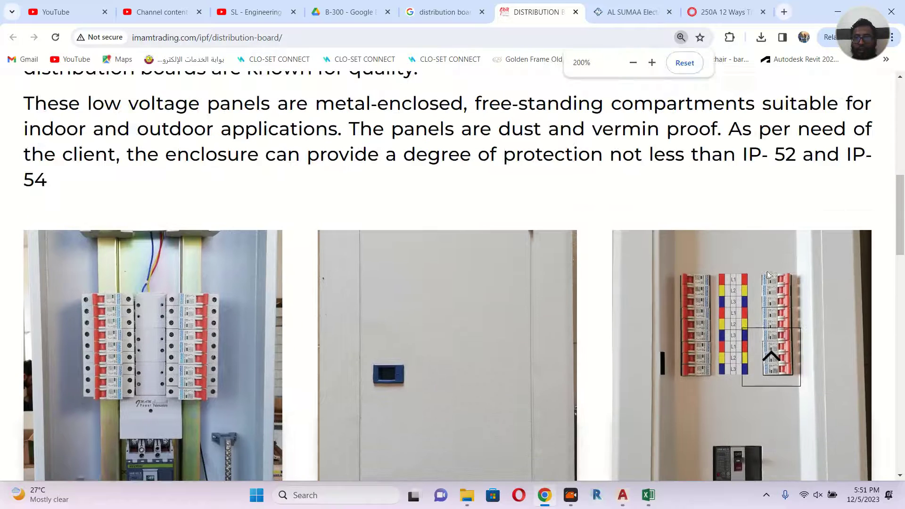
ctrl+scroll(769, 300, up, 1)
scroll(769, 300, down, 5)
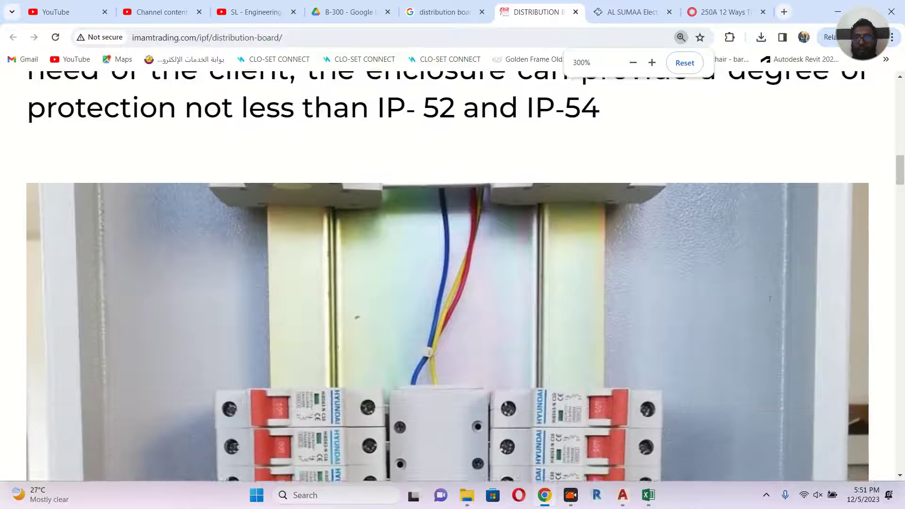
drag(754, 291, 654, 275)
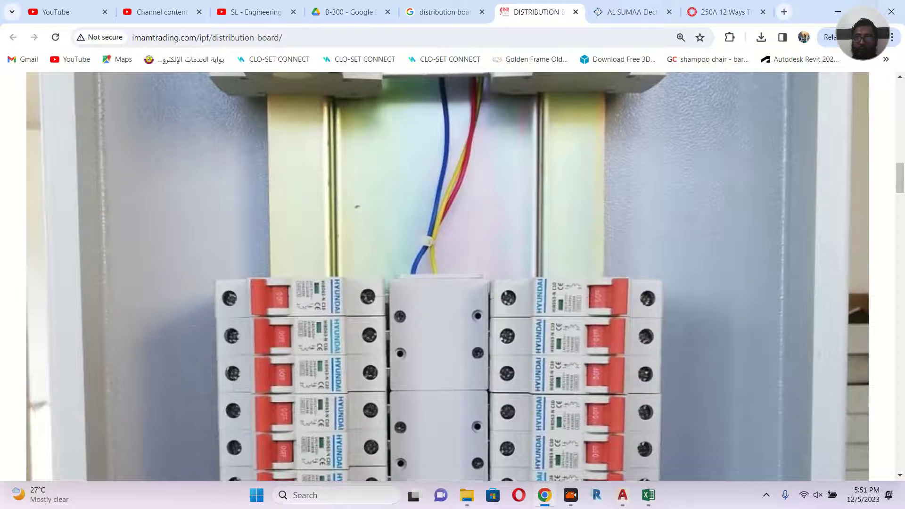
click(864, 12)
click(825, 12)
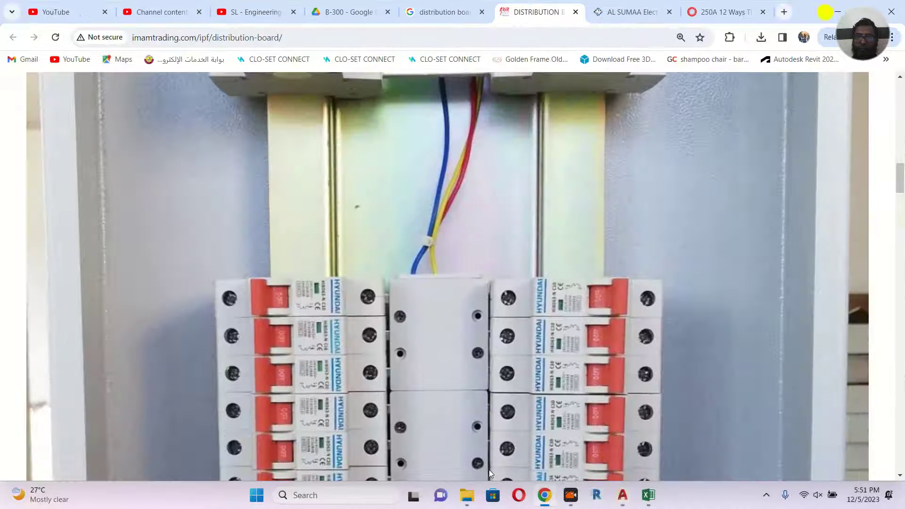
click(679, 277)
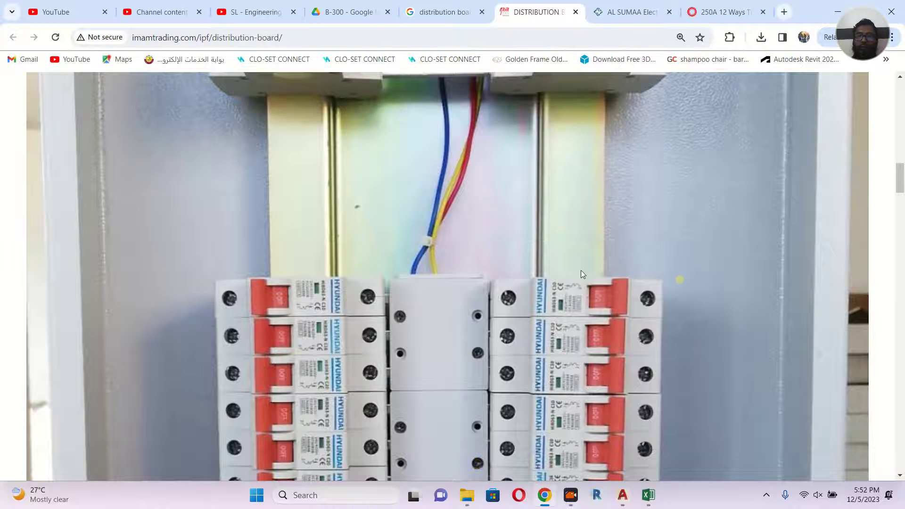
Step: Look down the board photo to its main incomer, and reduce the Imam Trading page to 125% to view all three photos
scroll(579, 270, down, 1)
scroll(579, 270, down, 7)
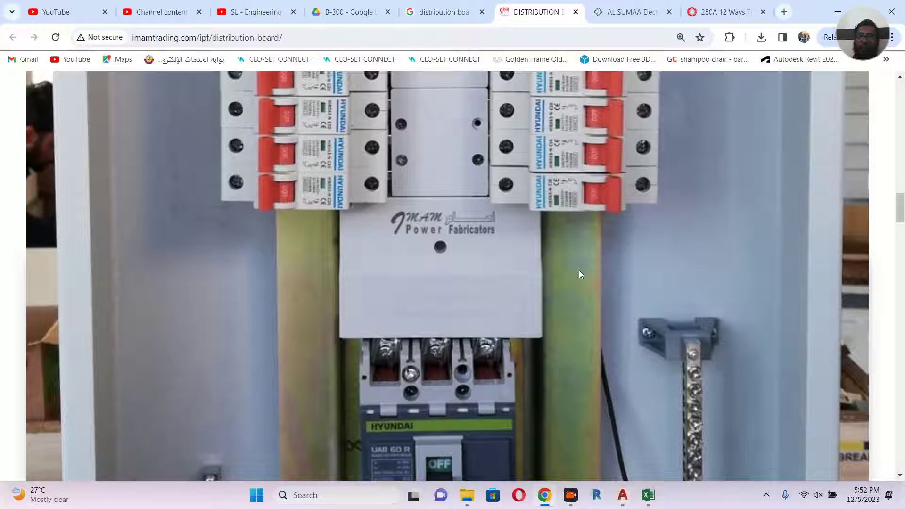
scroll(573, 278, down, 5)
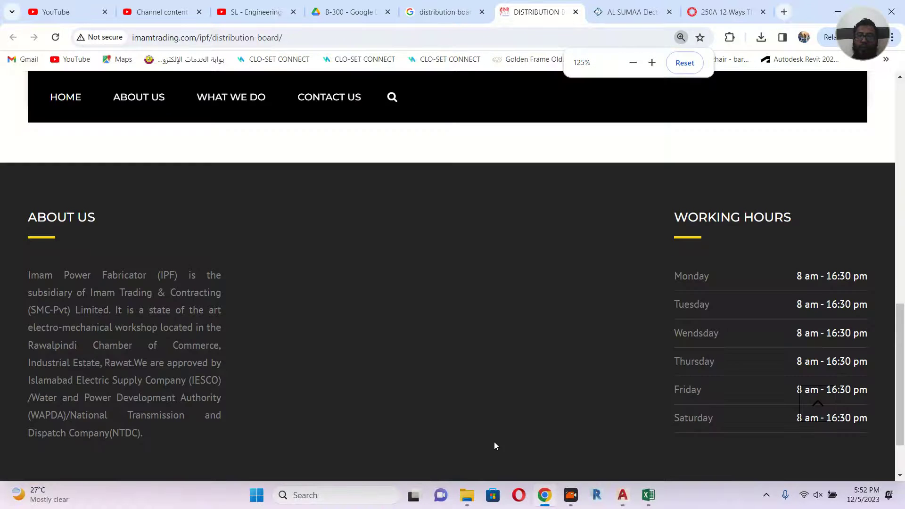
scroll(482, 462, up, 5)
click(479, 462)
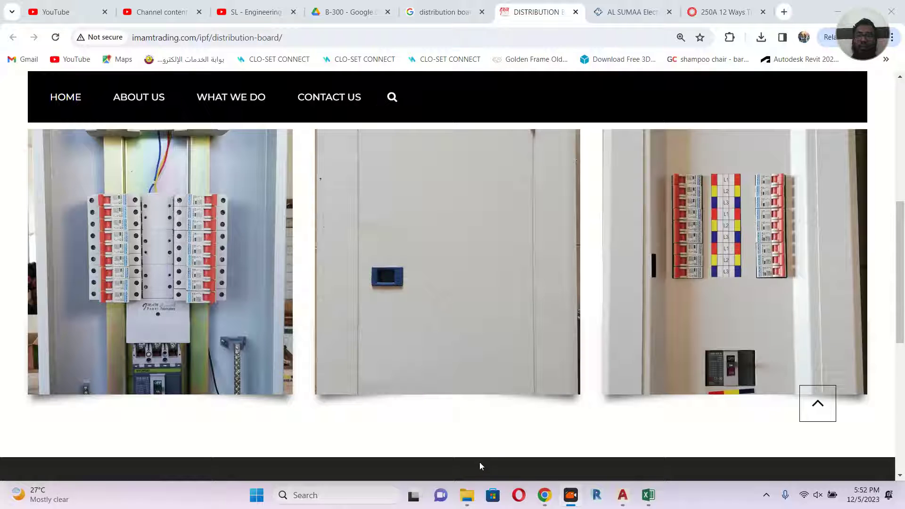
Step: Switch to DB Shadule.xlsx in Excel and go through circuits R1, Y1 and B1 and the CCT Rating cell for R1
click(637, 502)
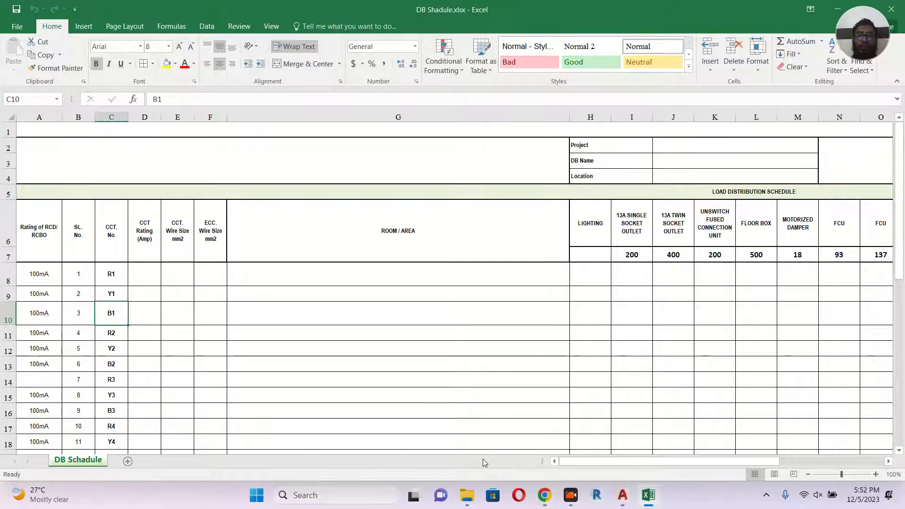
scroll(478, 239, down, 1)
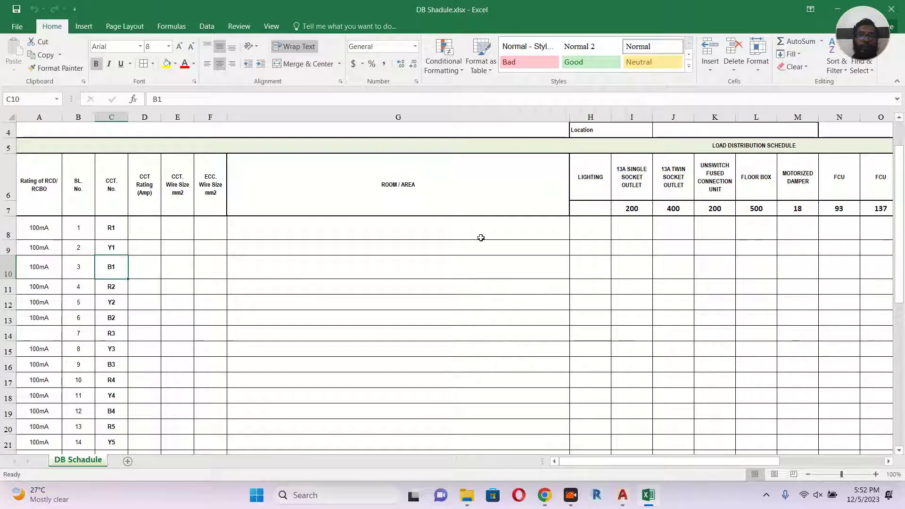
click(119, 227)
click(115, 248)
click(113, 267)
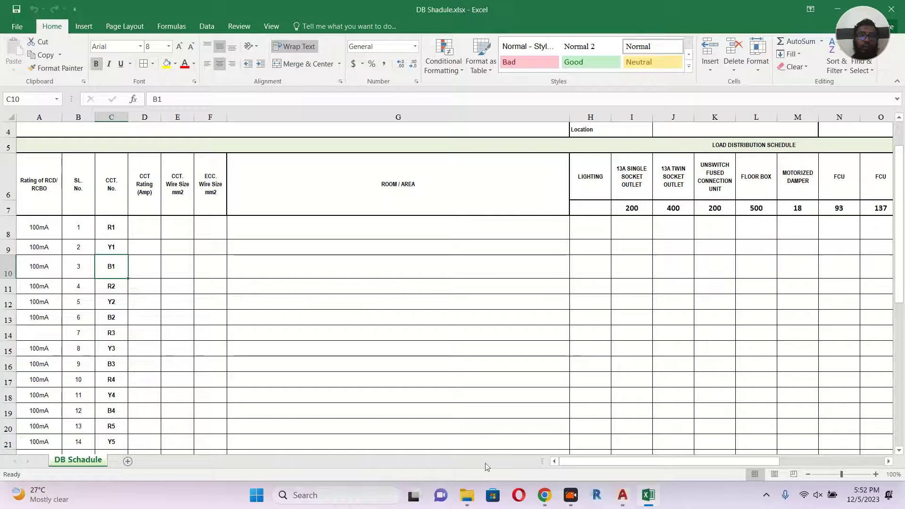
click(149, 233)
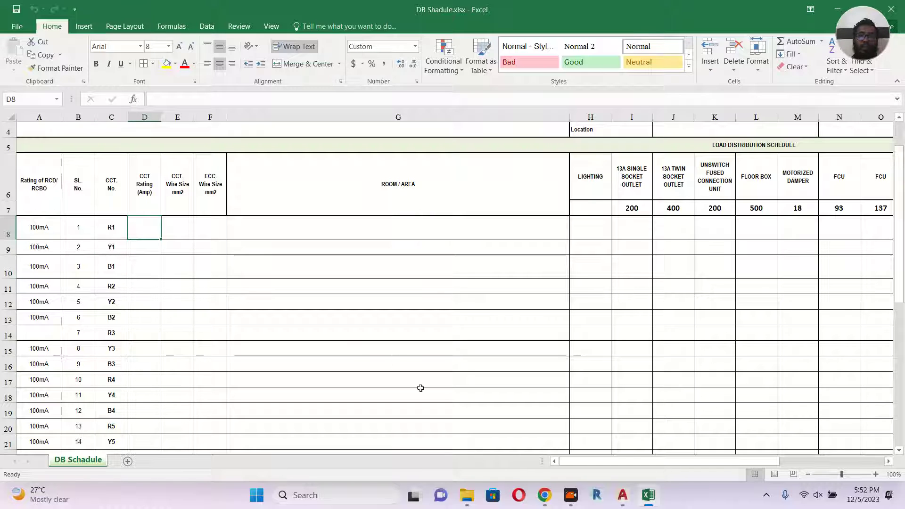
Step: Switch to Chrome and compare the breakers in the Tronic and Imam Trading distribution board photos
click(547, 498)
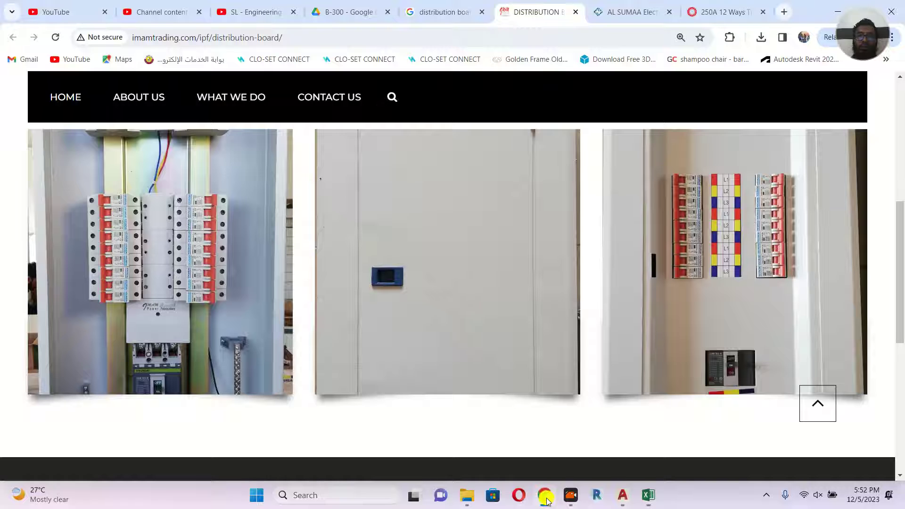
click(624, 10)
click(707, 18)
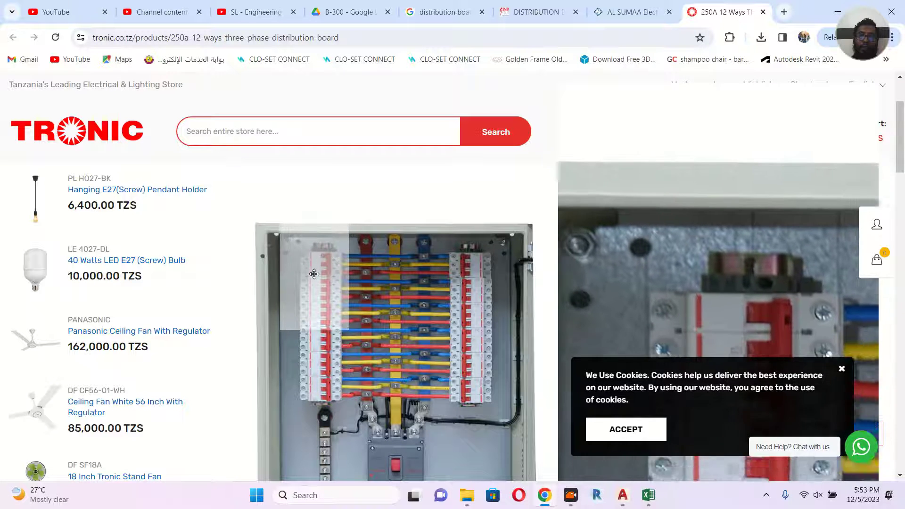
click(526, 15)
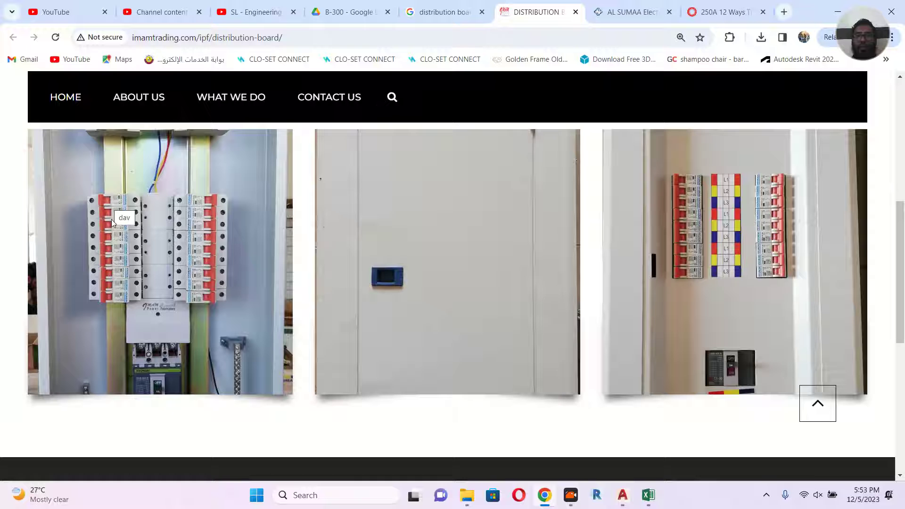
click(646, 501)
click(647, 502)
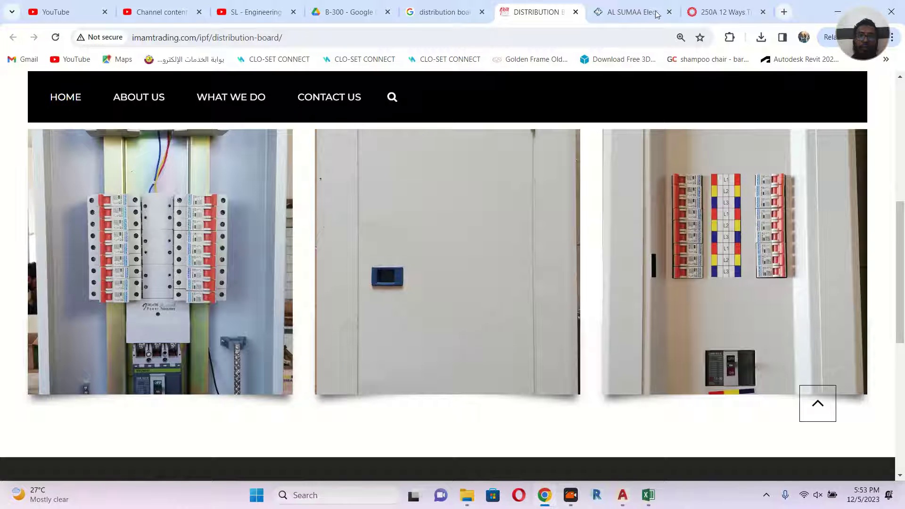
Step: Search Google Images for "electrical breaker" in place of the distribution board search
click(453, 11)
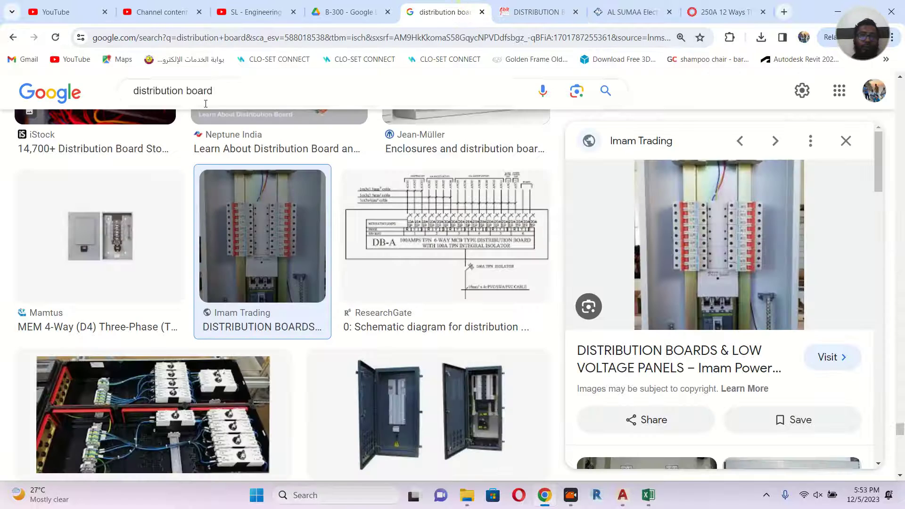
scroll(212, 92, up, 4)
double_click(219, 91)
drag(221, 90, 101, 87)
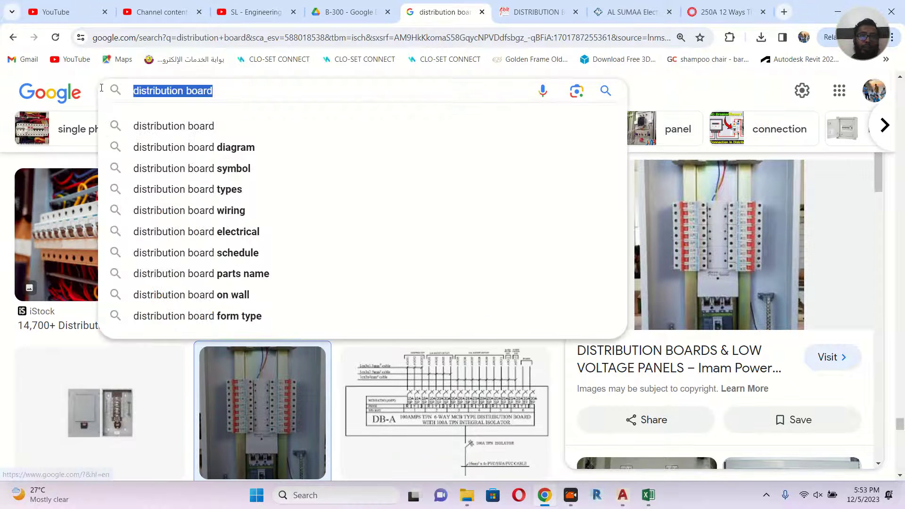
text(electrical )
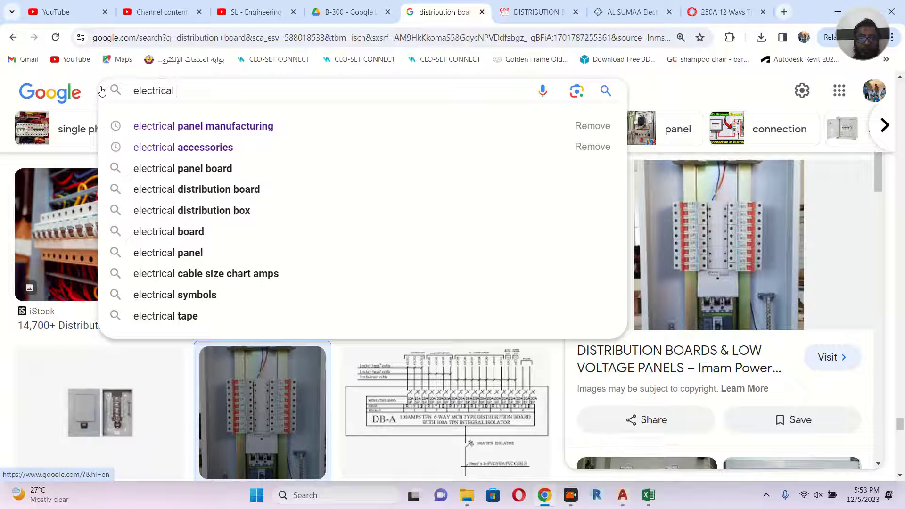
text(breaker)
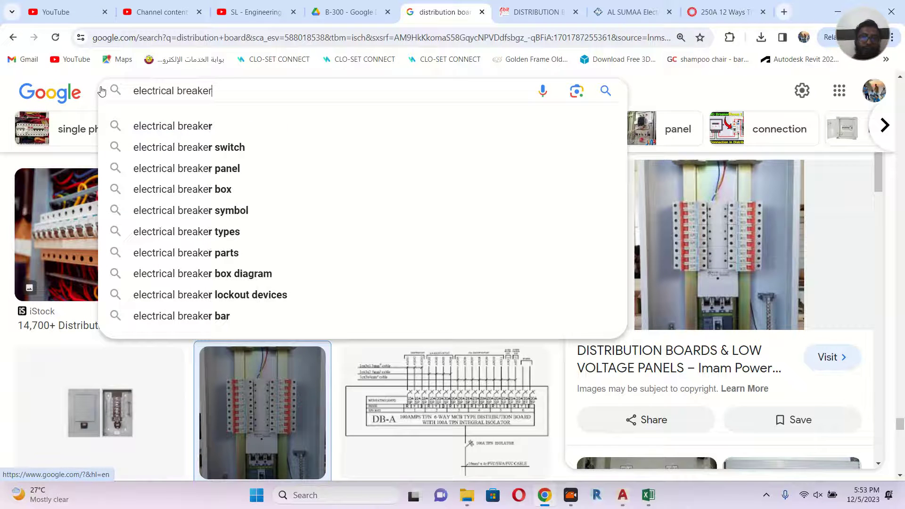
click(183, 126)
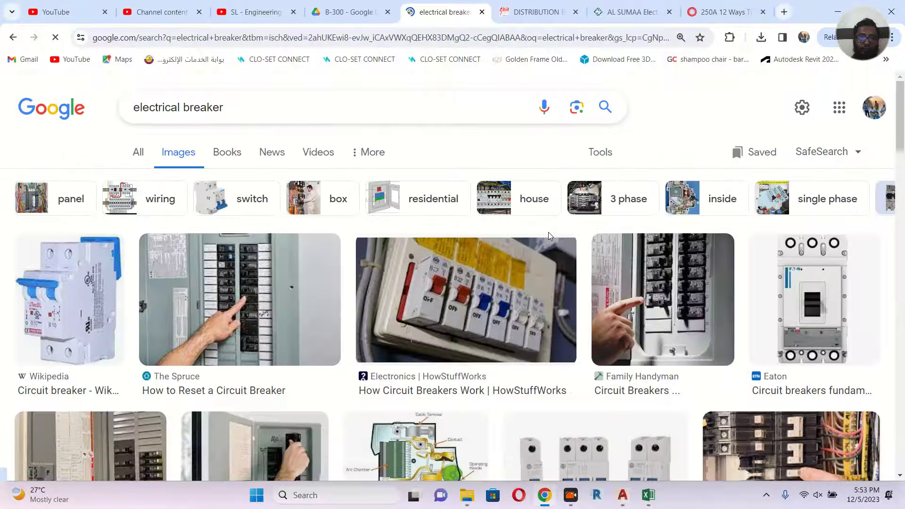
Step: Browse the breaker images and preview Britannica's circuit breaker photo to examine the ampere ratings marked on the breakers
scroll(294, 315, down, 3)
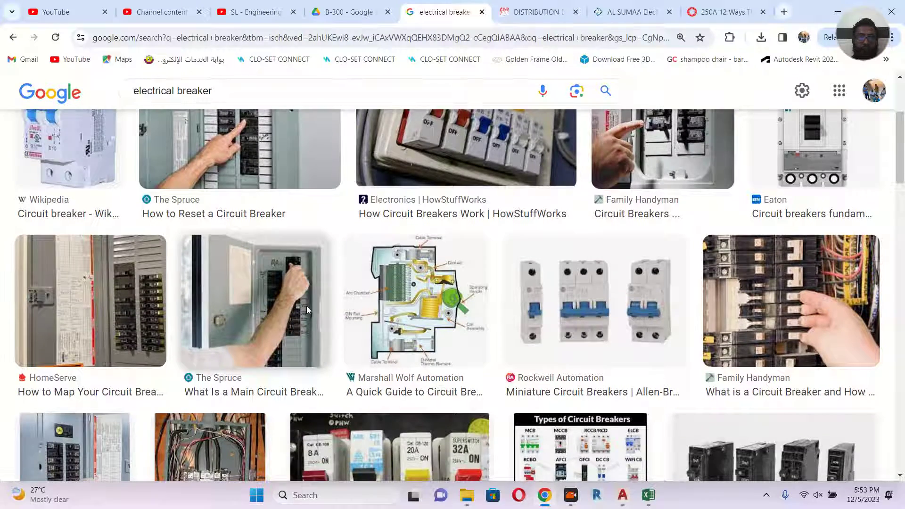
scroll(306, 310, down, 3)
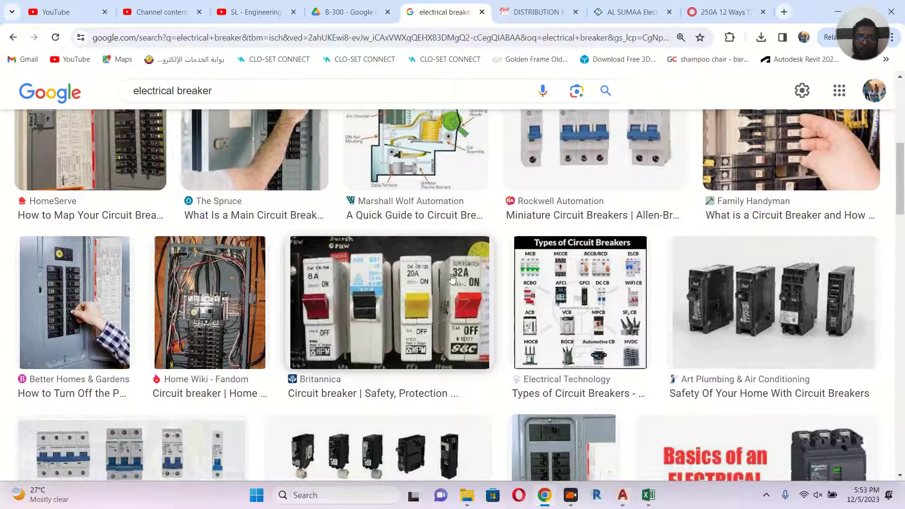
click(452, 278)
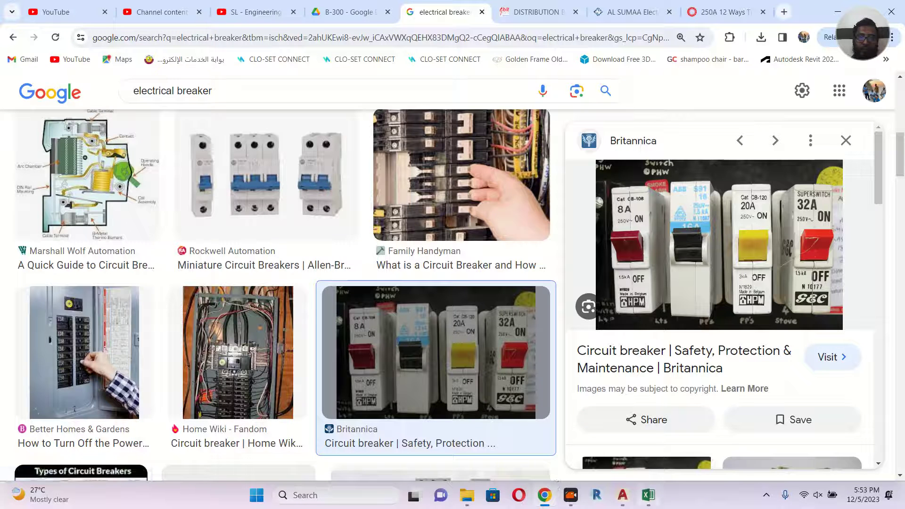
Step: Switch to DB Shadule.xlsx in Excel and go through R1's wire size and room/area cells and the 13A single and twin socket outlet columns
click(644, 495)
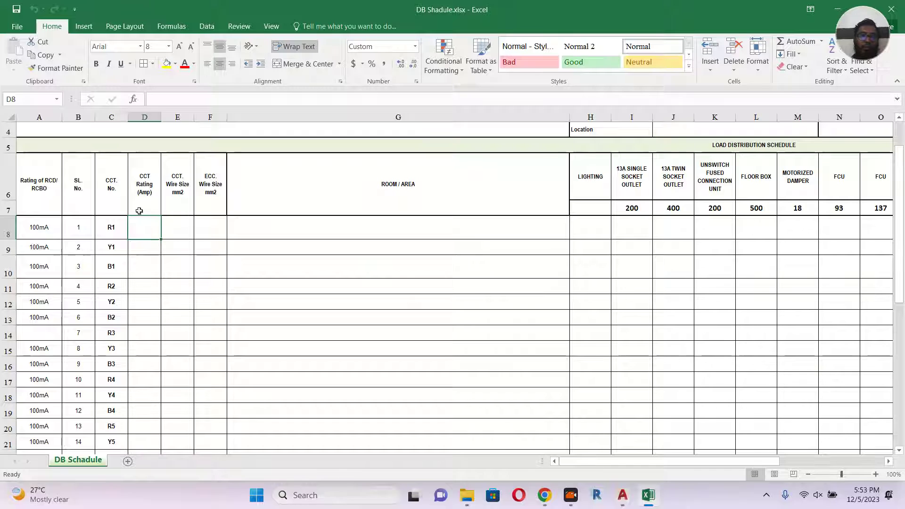
click(176, 223)
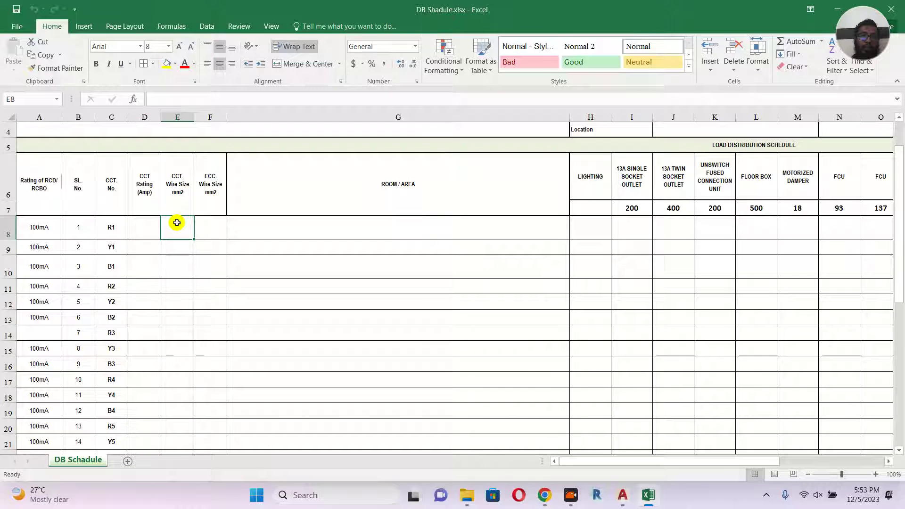
click(202, 227)
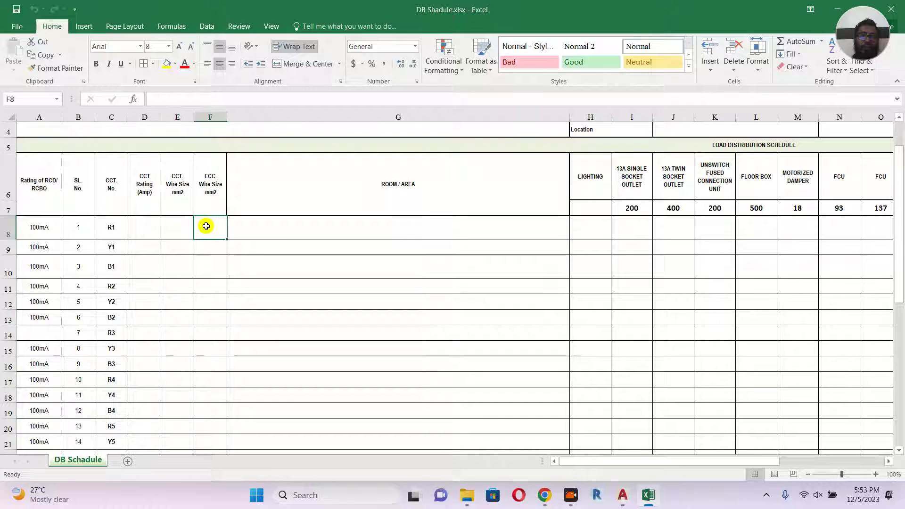
click(314, 229)
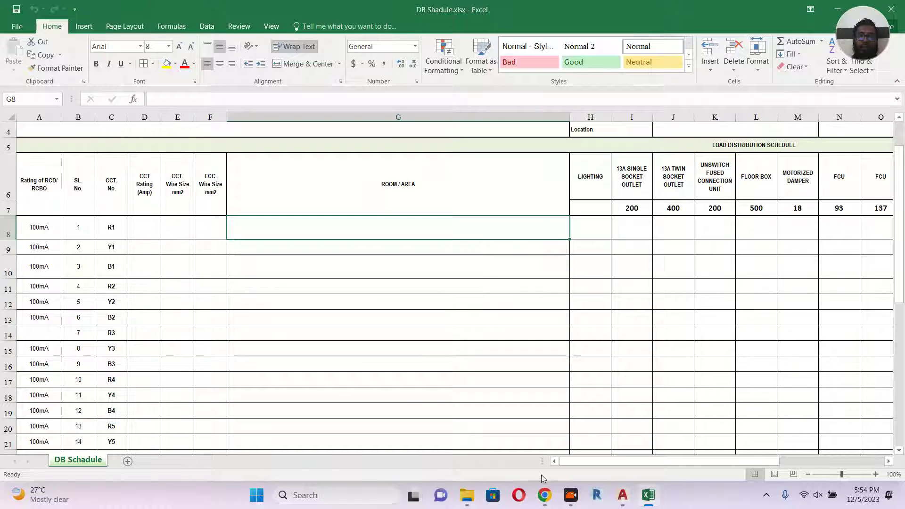
click(554, 464)
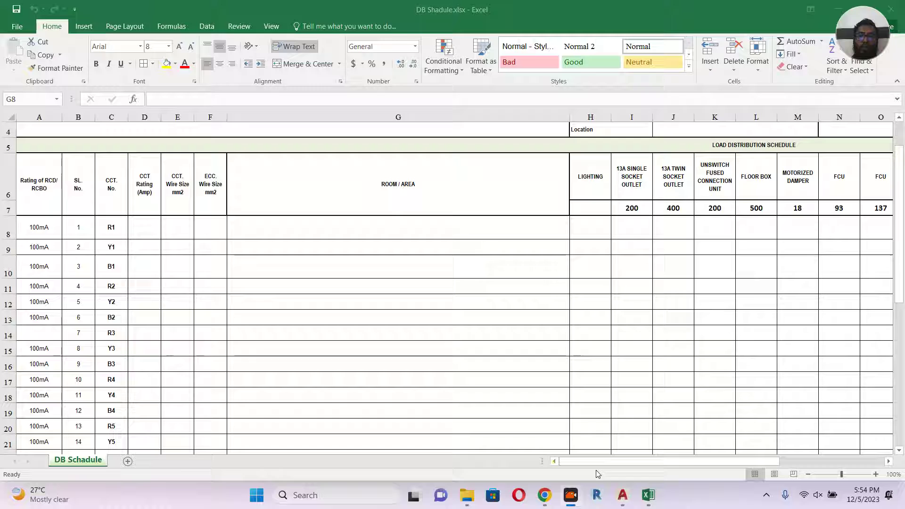
drag(728, 463, 847, 458)
drag(772, 463, 851, 464)
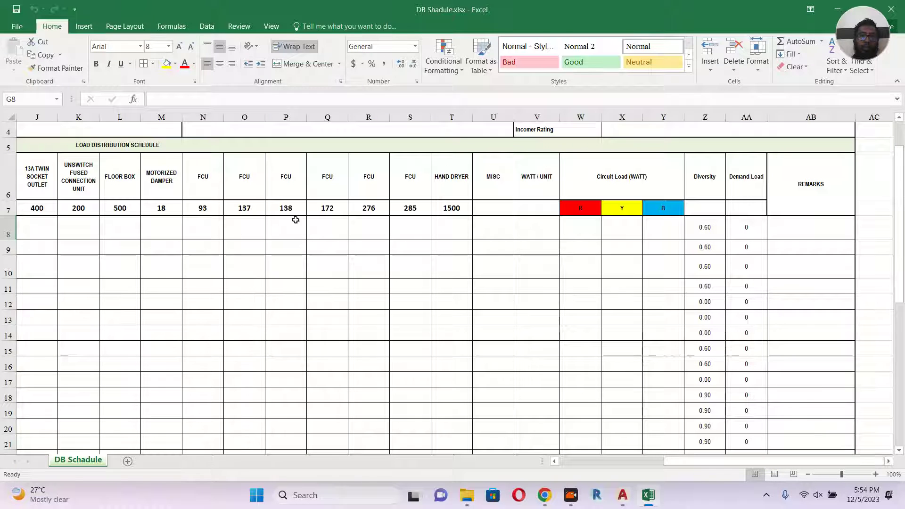
click(556, 463)
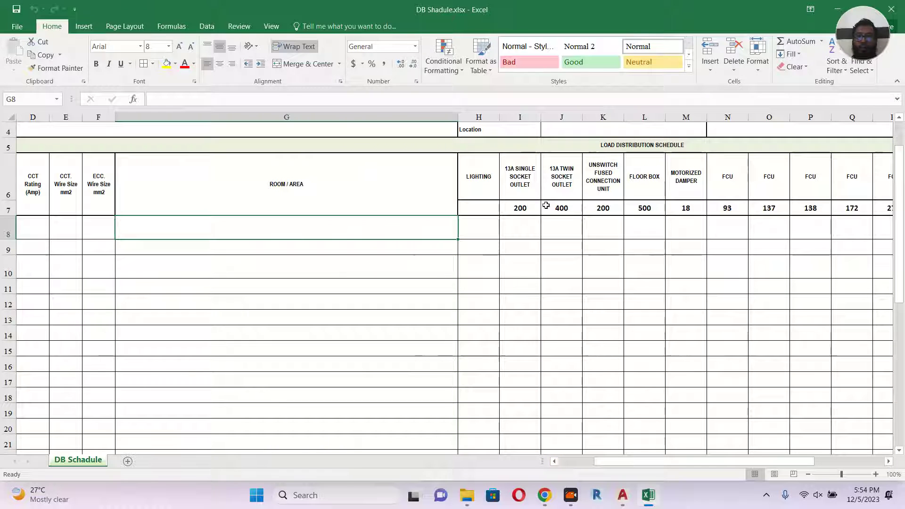
click(523, 171)
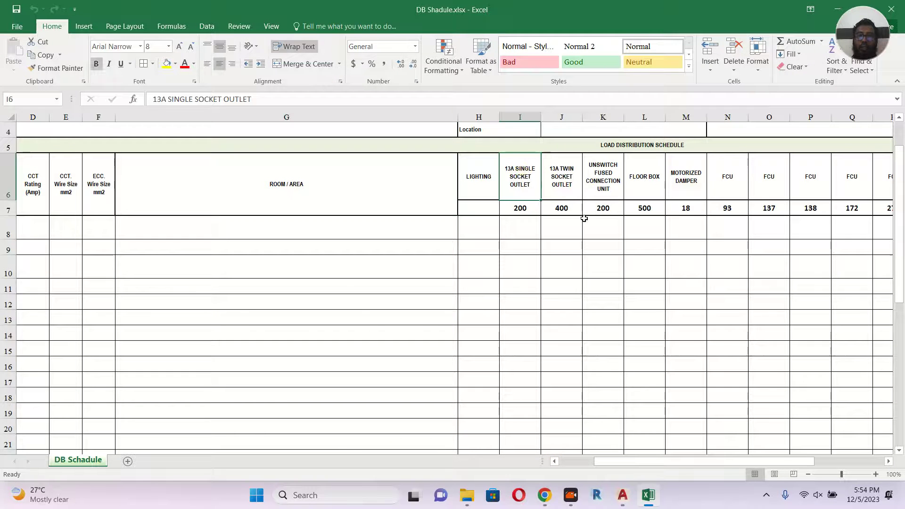
click(559, 181)
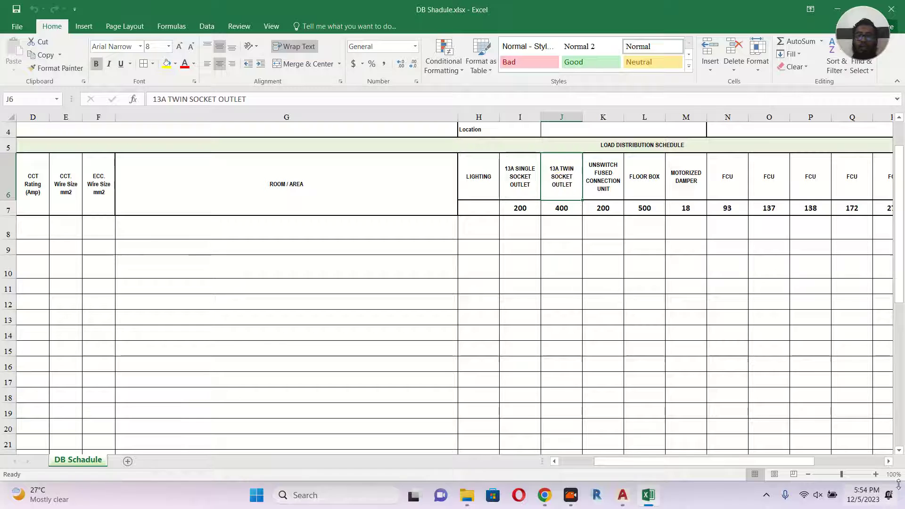
Step: Examine the Circuit Load, Diversity, Demand Load and Watt/Unit cells of circuit R1, then return to the circuit number columns
scroll(888, 466, right, 5)
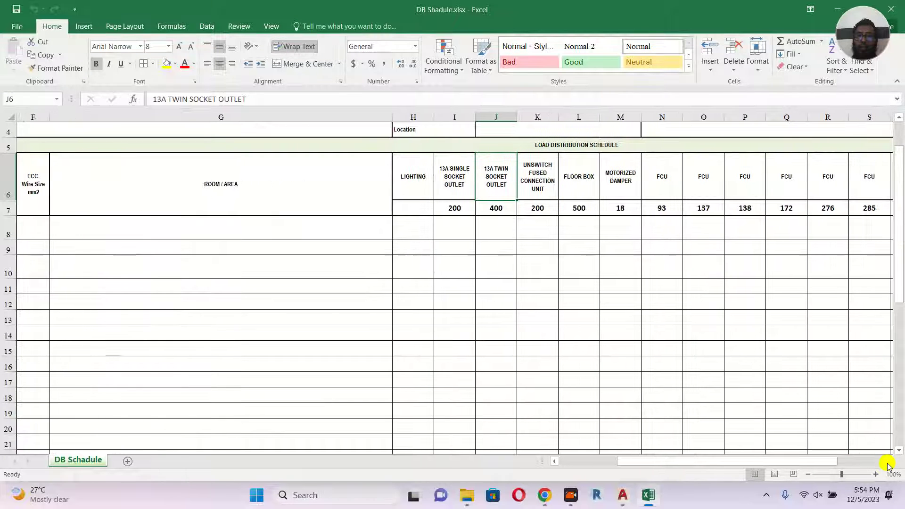
scroll(888, 466, right, 1)
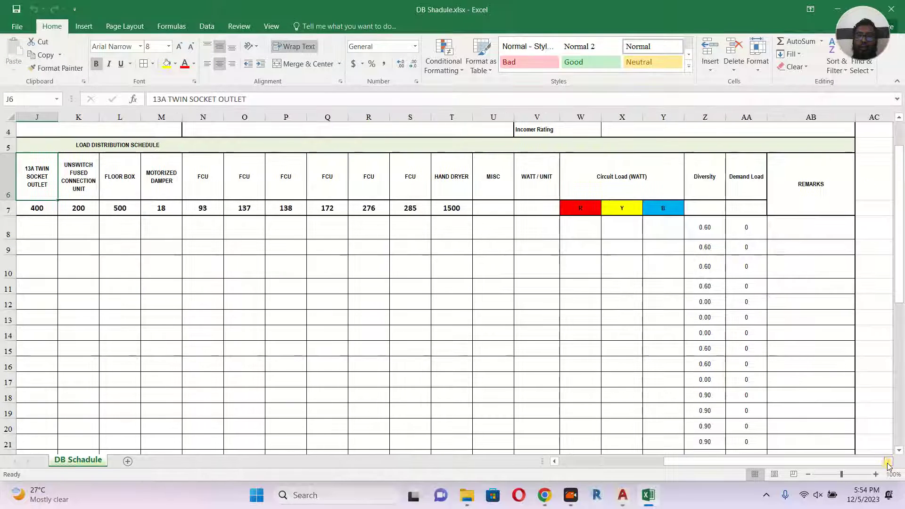
click(582, 224)
click(617, 227)
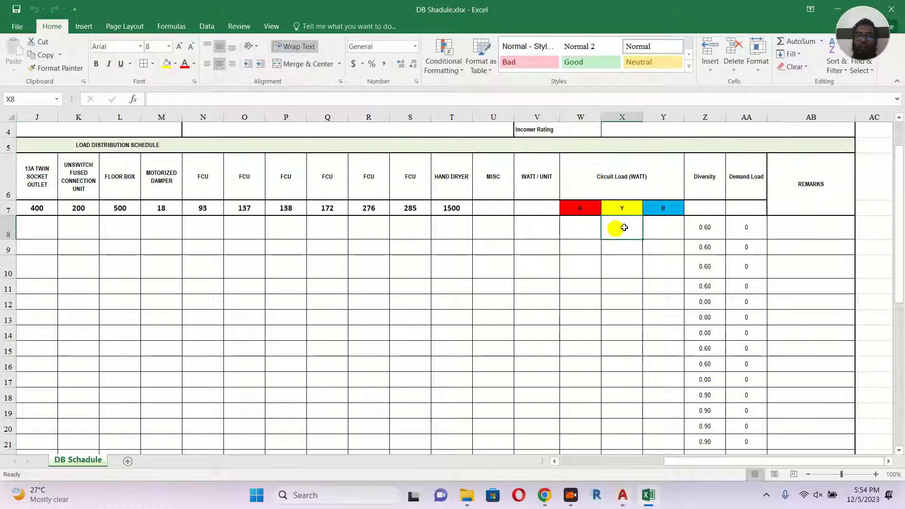
click(709, 229)
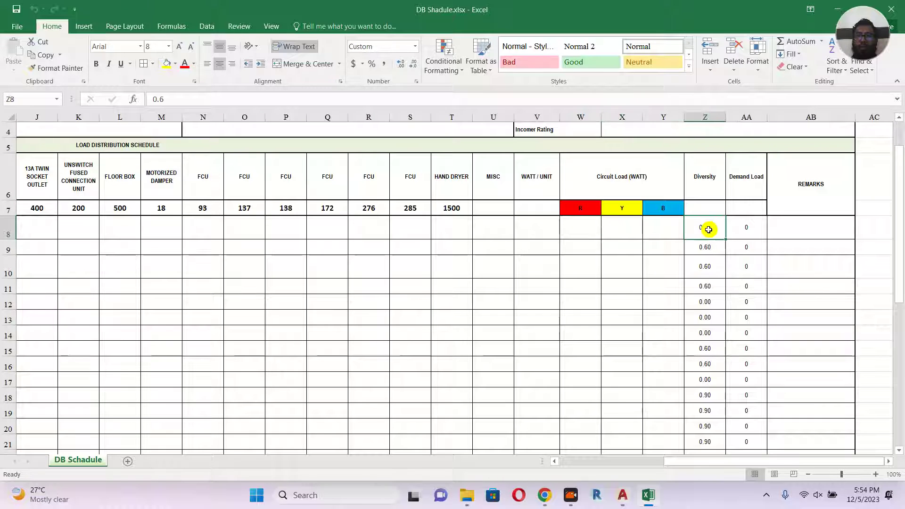
click(752, 231)
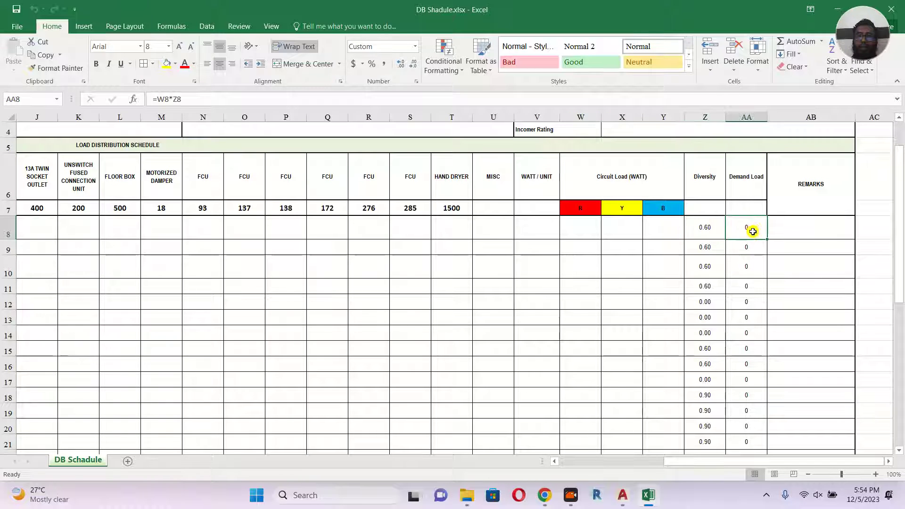
click(536, 226)
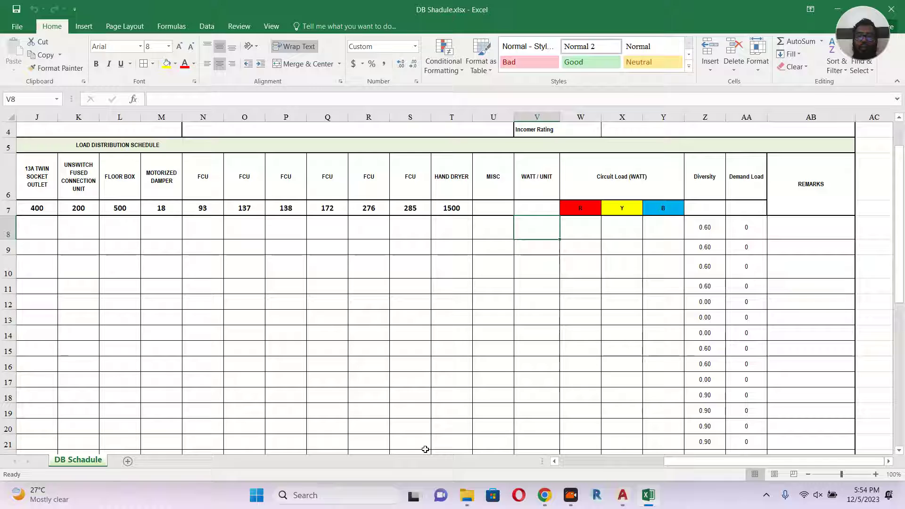
drag(710, 461, 561, 461)
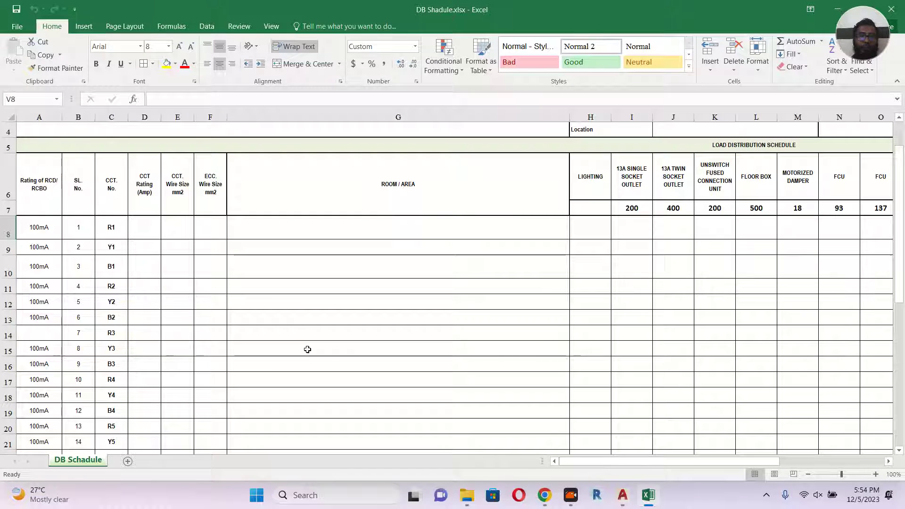
scroll(307, 349, down, 1)
scroll(256, 344, up, 1)
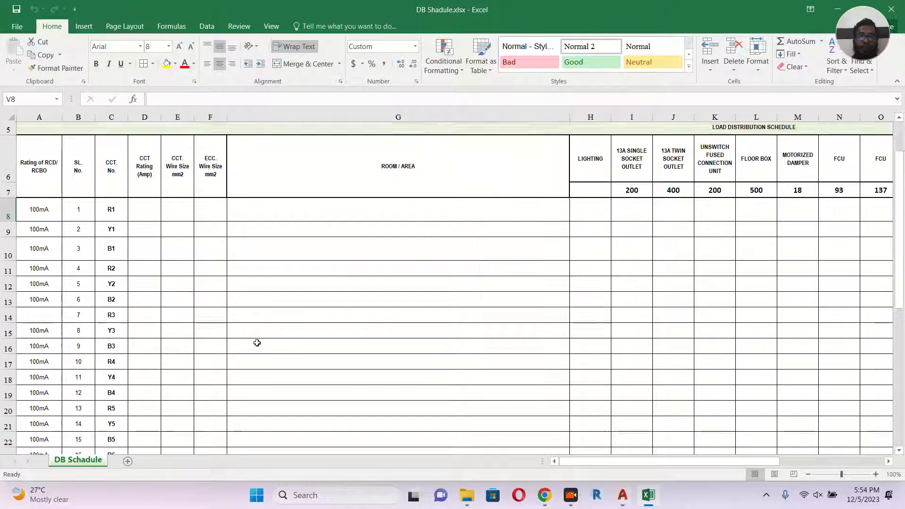
Step: Switch to AutoCAD Electrical.dwg in AutoCAD and set the colour of the DB-GF-B5 wiring label beside Room - 03 to Red
click(622, 495)
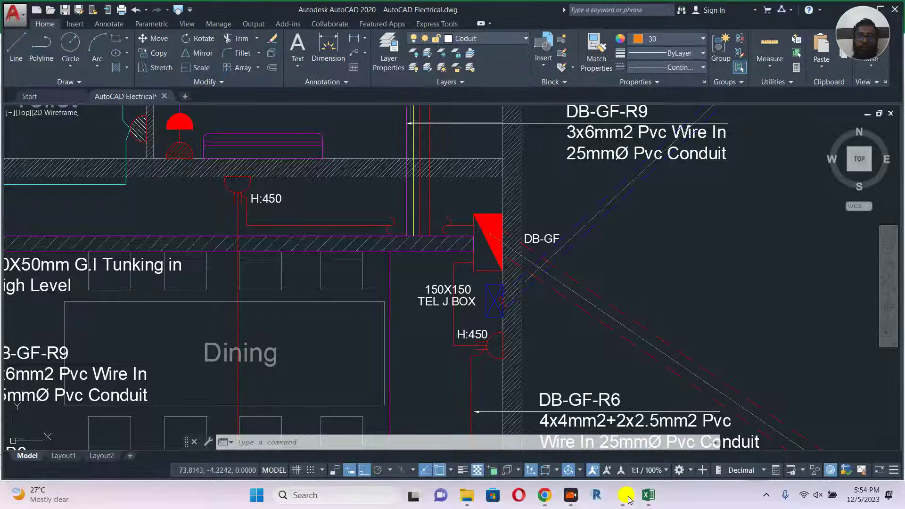
scroll(545, 294, down, 4)
drag(491, 296, 526, 247)
drag(453, 250, 546, 112)
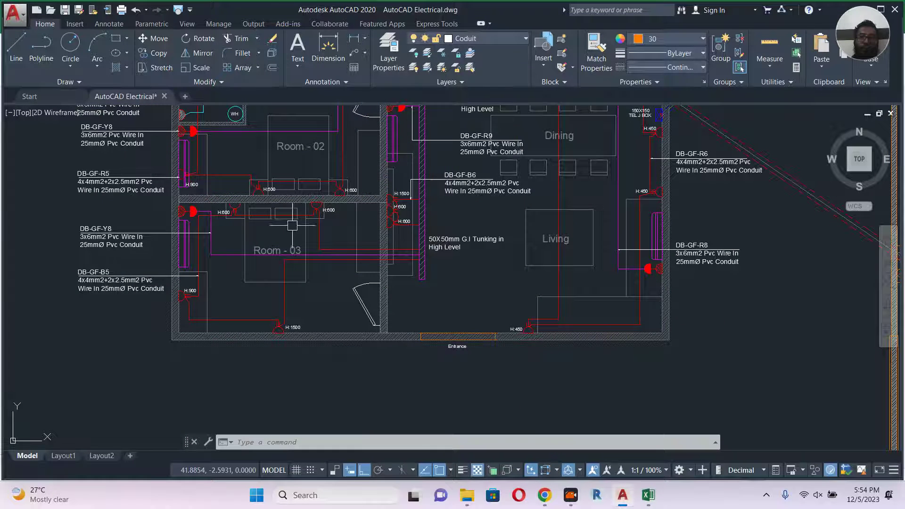
scroll(51, 307, up, 4)
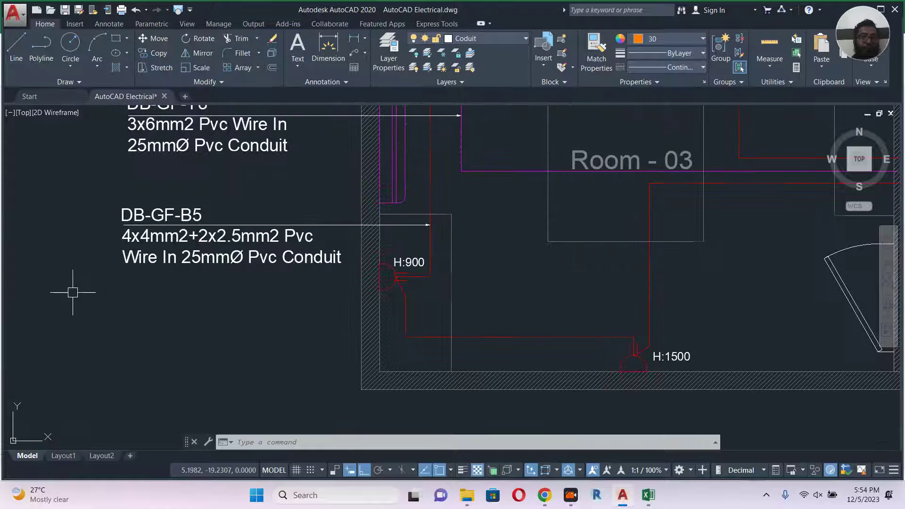
click(112, 182)
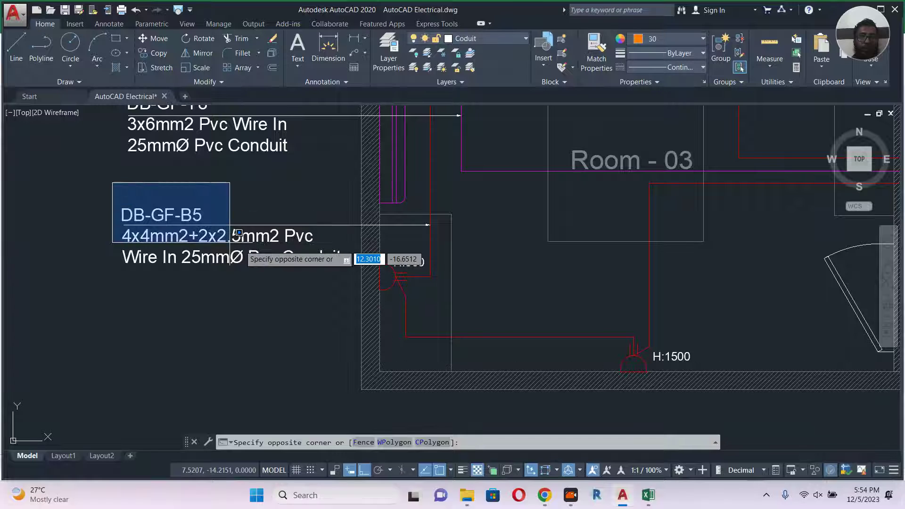
click(354, 282)
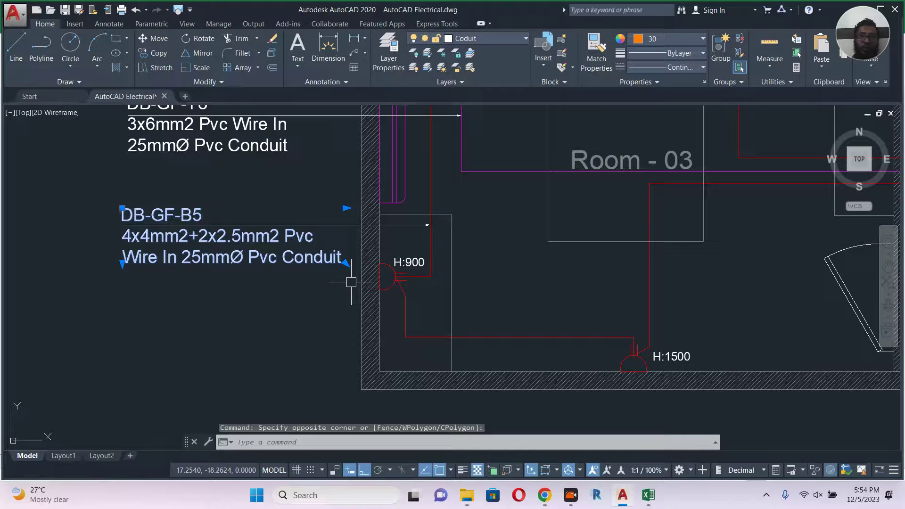
click(681, 39)
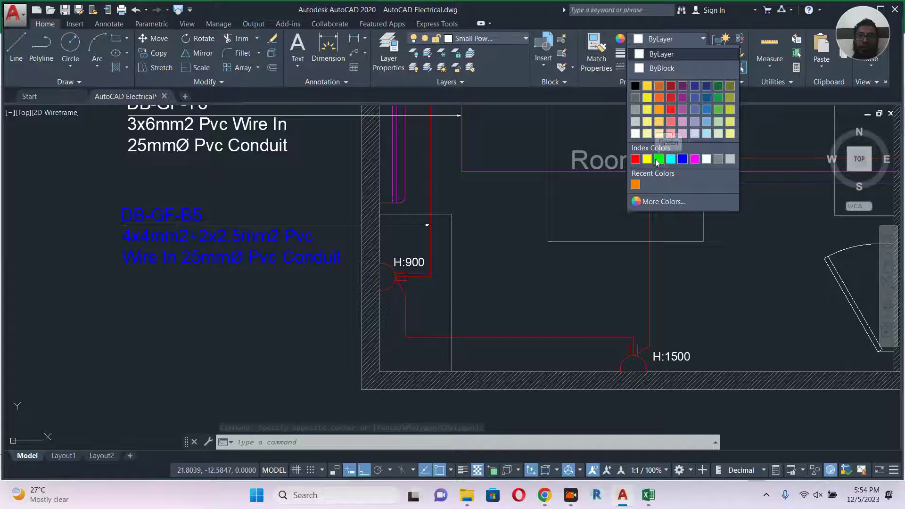
click(636, 159)
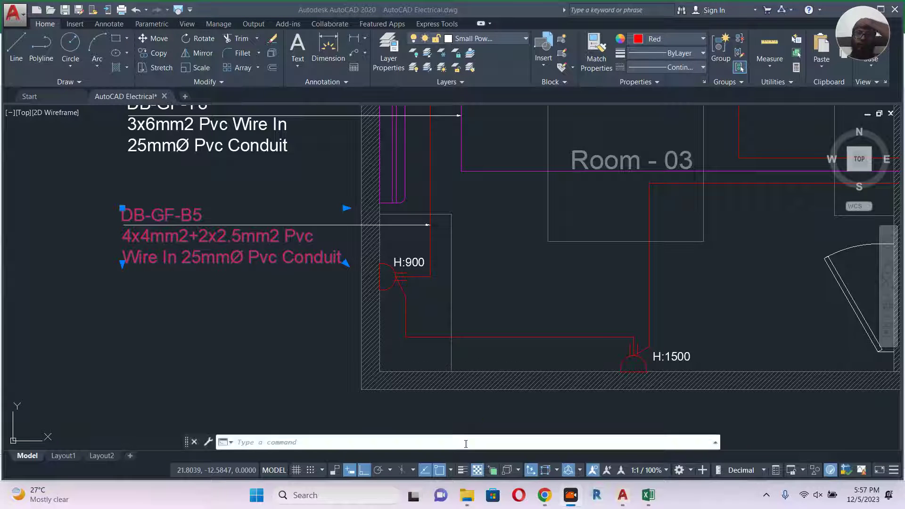
Step: Look over the whole villa floor plan and its DB-GF circuit labels
click(314, 369)
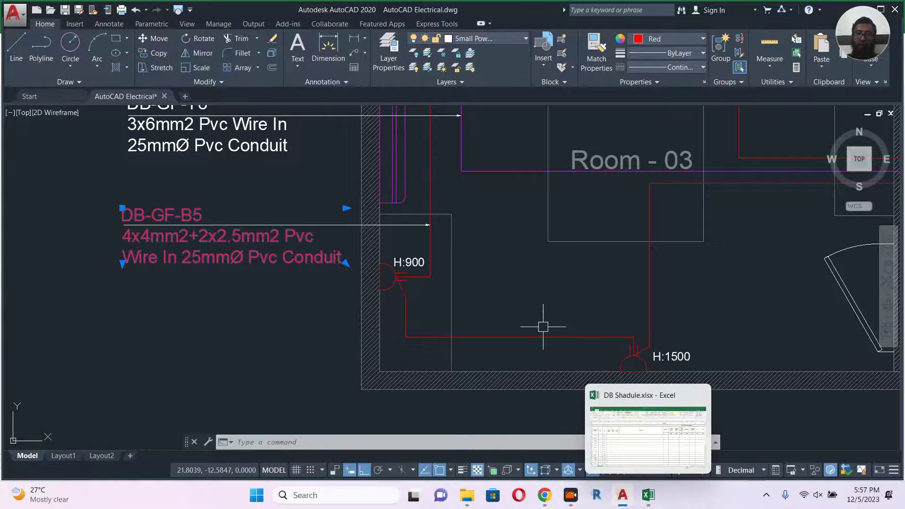
scroll(541, 324, down, 4)
drag(589, 310, 353, 359)
scroll(503, 289, down, 6)
scroll(504, 288, up, 8)
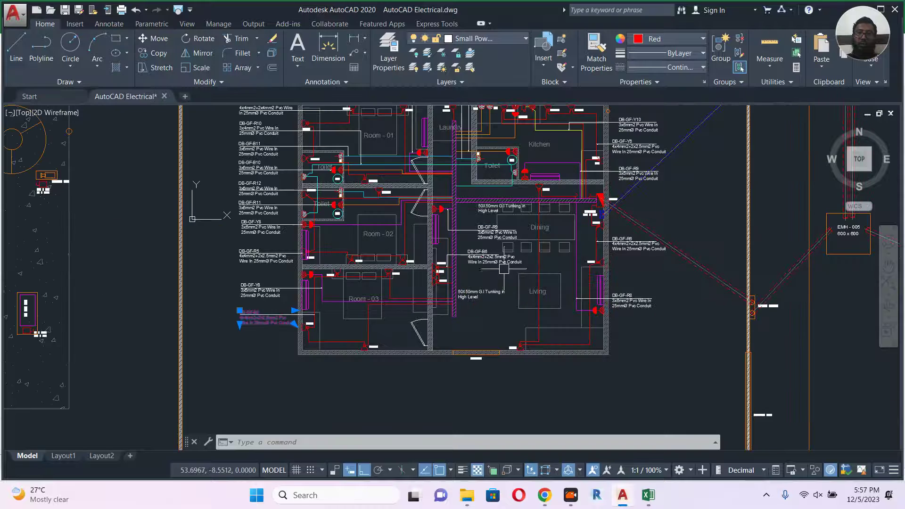
scroll(480, 301, down, 2)
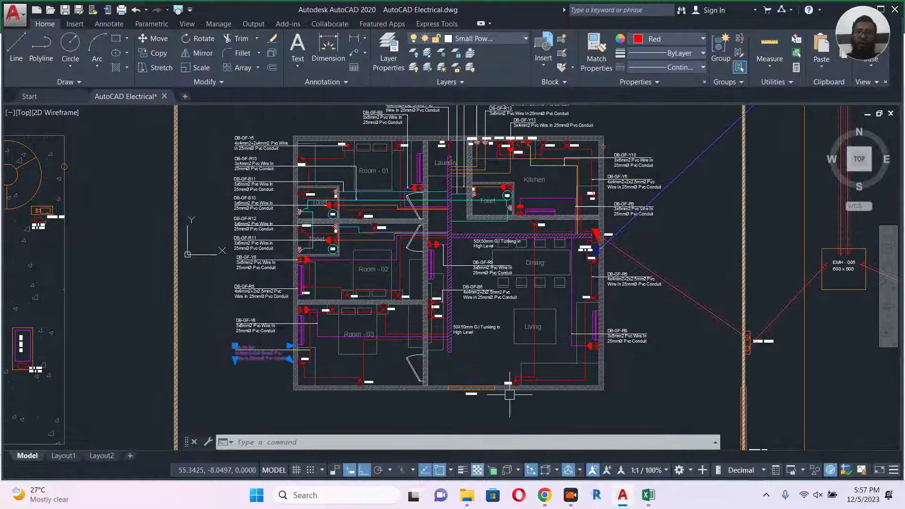
Step: Switch to DB Shadule.xlsx in Excel and enter "Villa 10 Sri Lanka Project" as the project in the schedule header
click(648, 496)
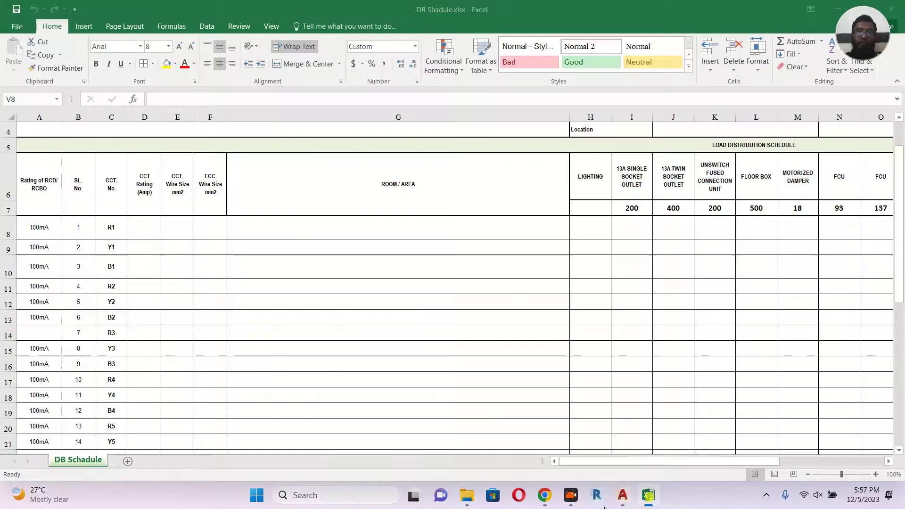
scroll(445, 210, up, 1)
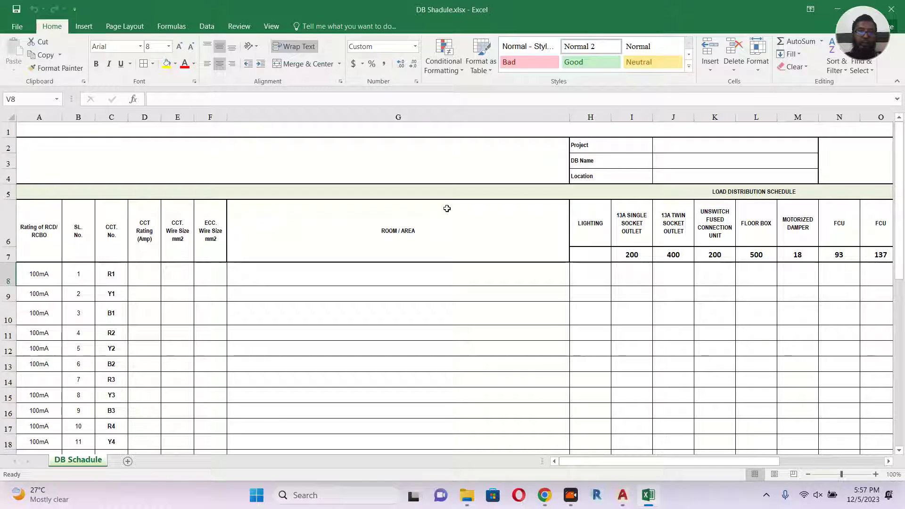
click(667, 147)
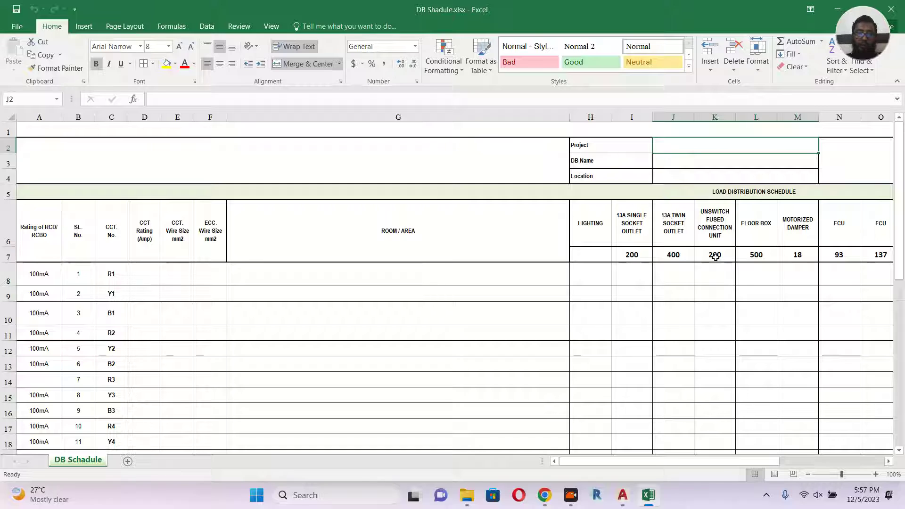
text(Villa 10 )
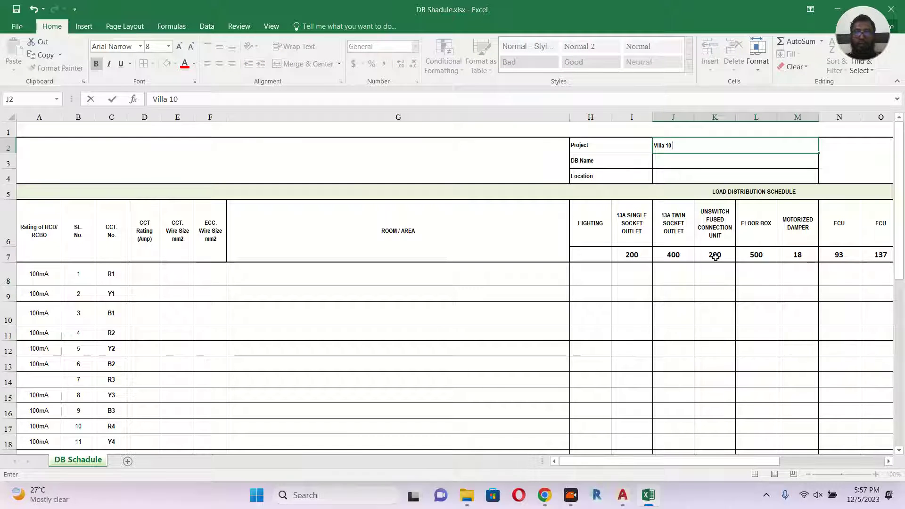
text(Sri Lanka Project)
Step: Enter "DB-GF-Villa - 01" as the DB name in the schedule header
click(662, 158)
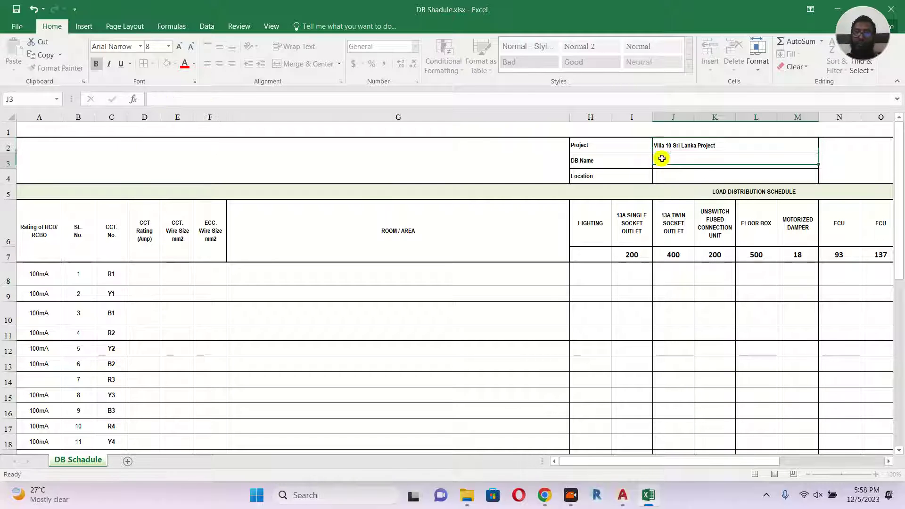
text(D)
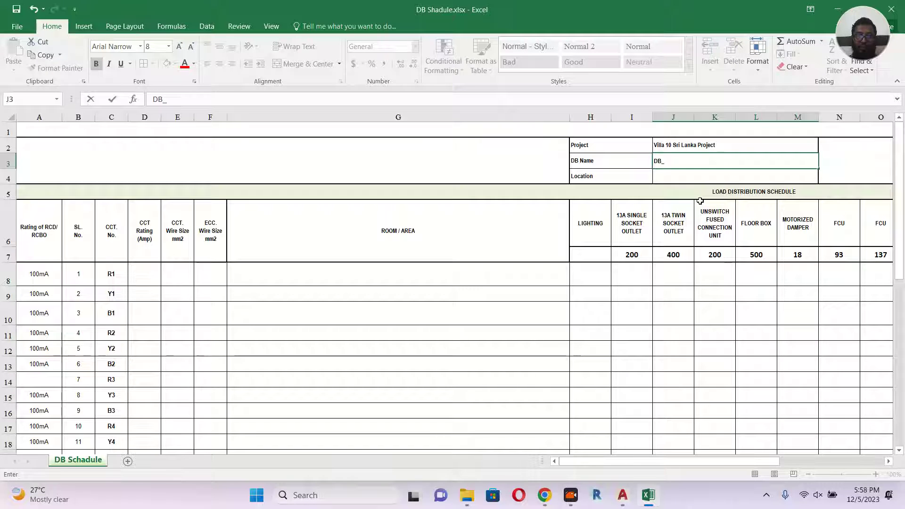
text(B-GF-Villa)
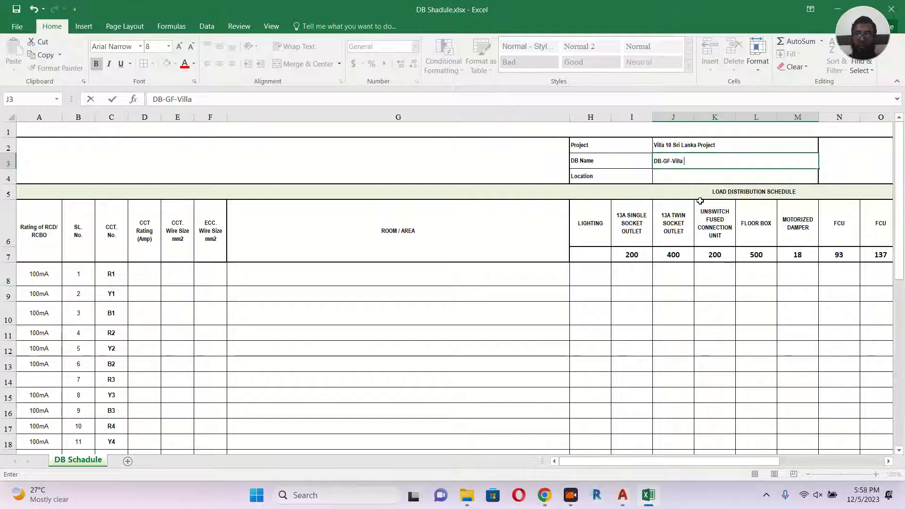
text(01)
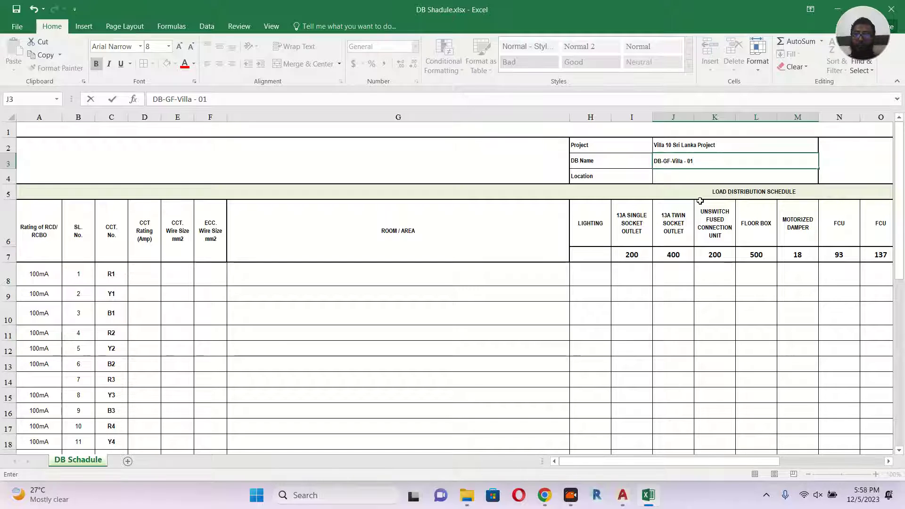
Step: Enter "Sri Lanka" as the location and copy the DB name into the large title cell of the schedule header
click(691, 177)
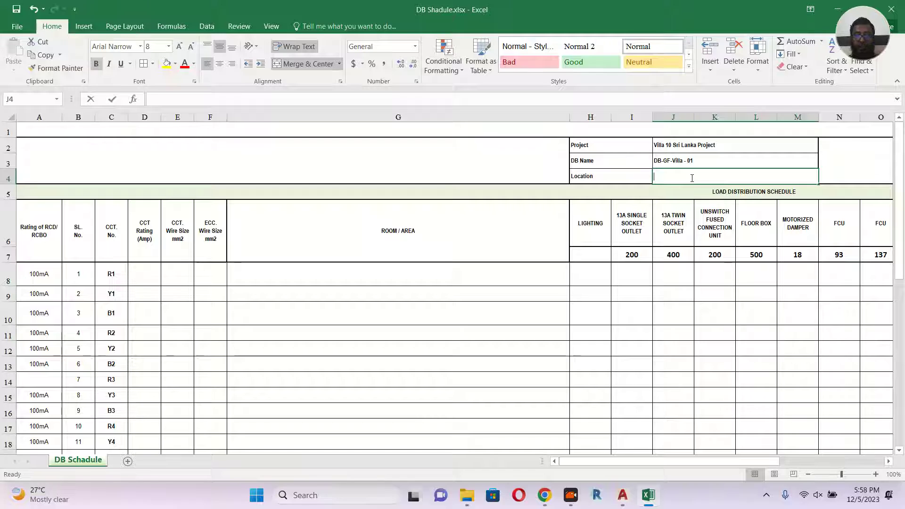
text(Sri Lanka)
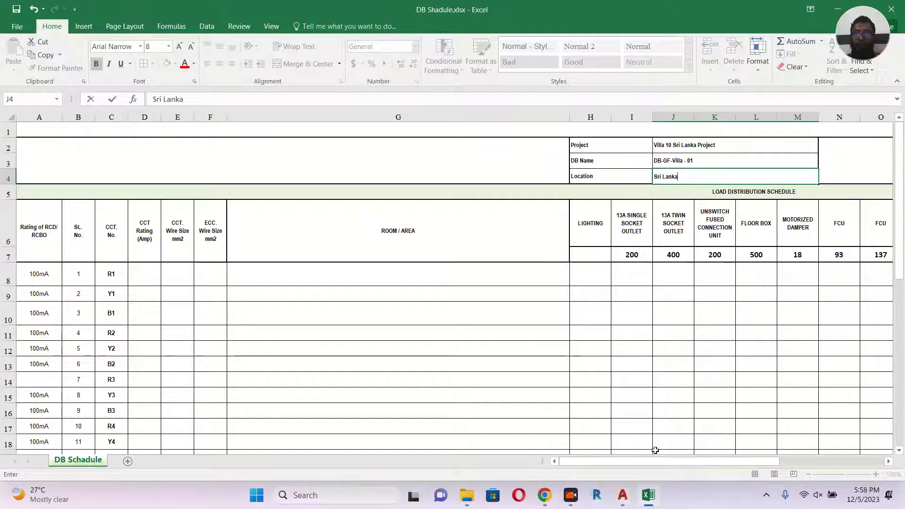
drag(649, 460, 857, 467)
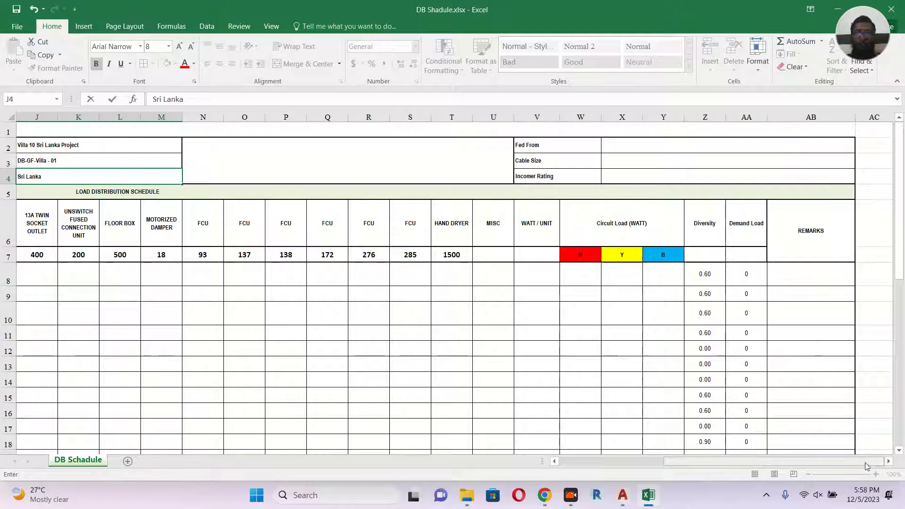
double_click(85, 165)
drag(81, 161, 11, 161)
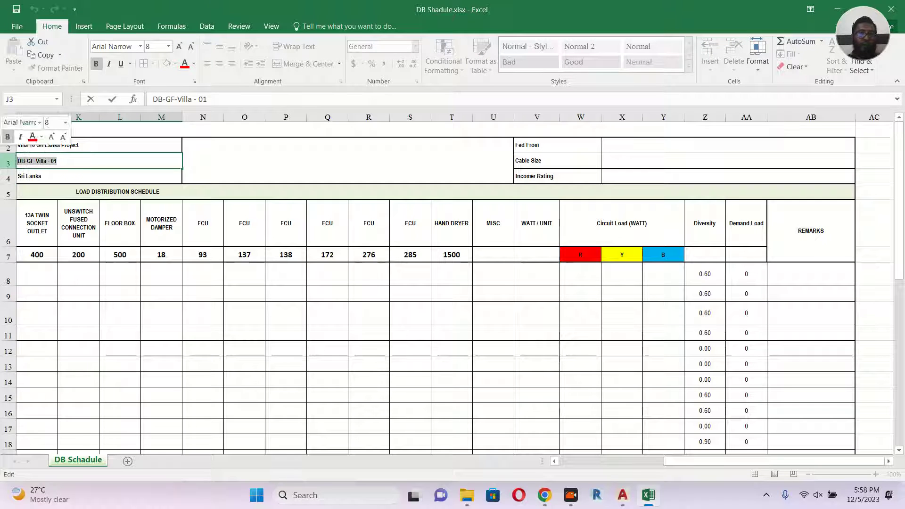
key(ctrl+c)
double_click(325, 167)
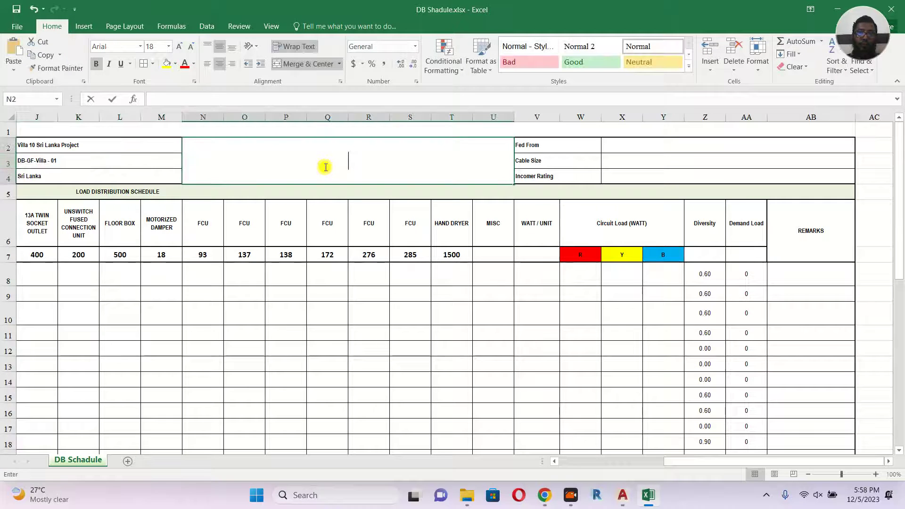
key(ctrl+v)
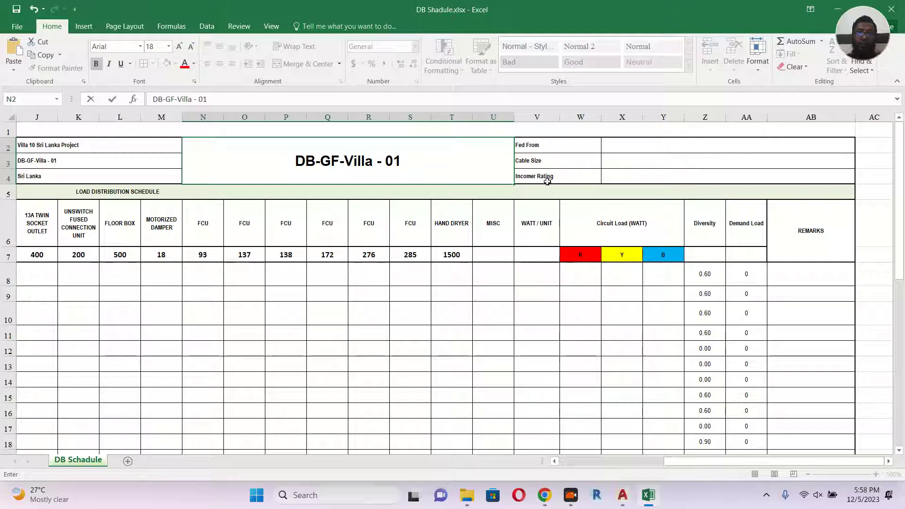
Step: Look over the Fed From, Cable Size and Incomer Rating fields and the empty merged area at the header's start
click(635, 144)
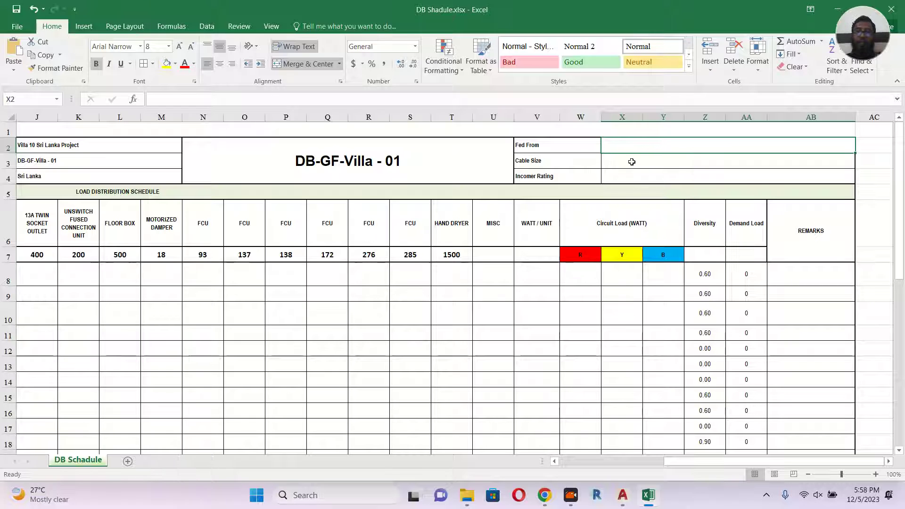
click(631, 162)
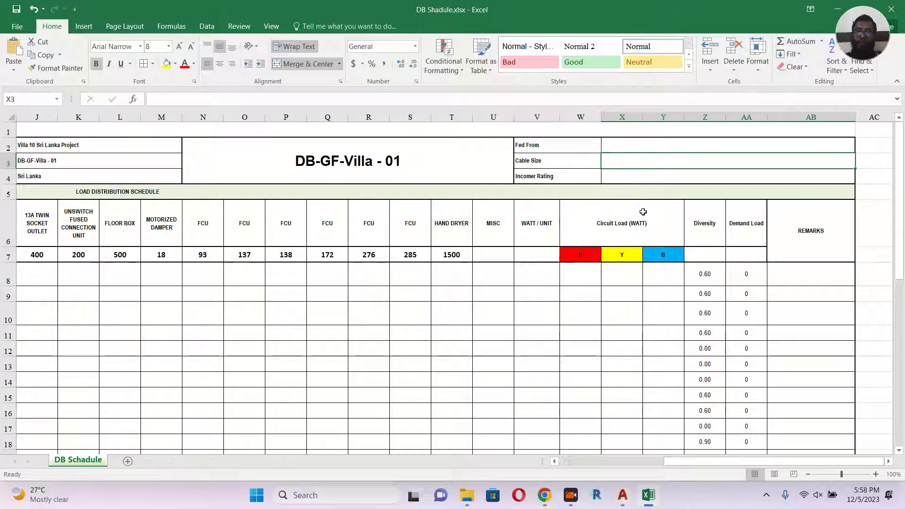
click(631, 177)
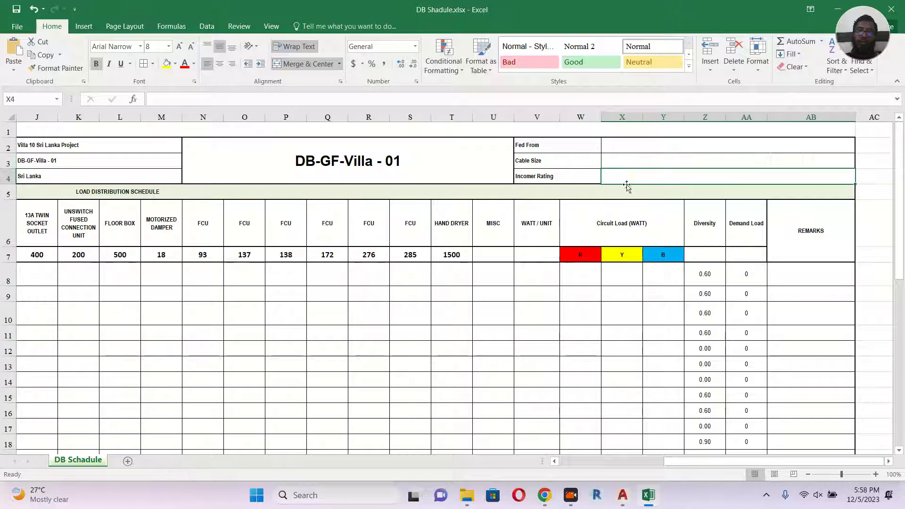
drag(698, 461, 561, 466)
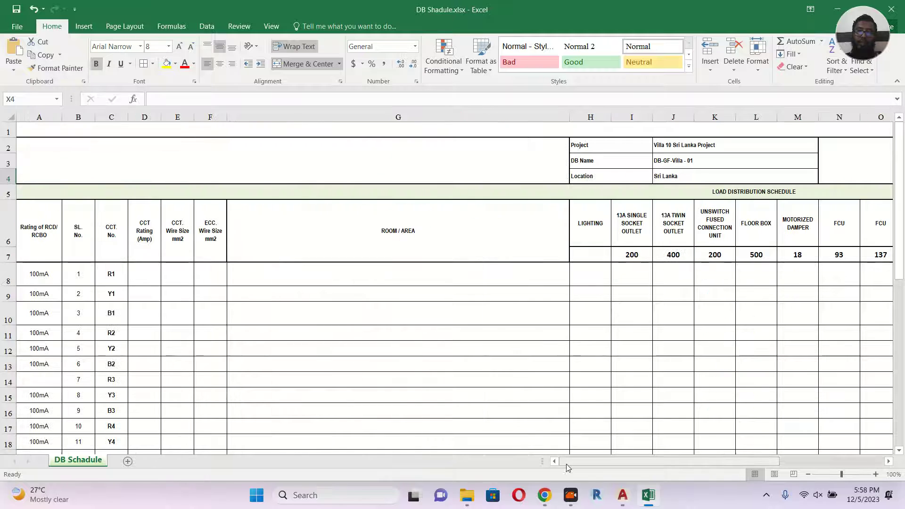
click(401, 164)
click(232, 161)
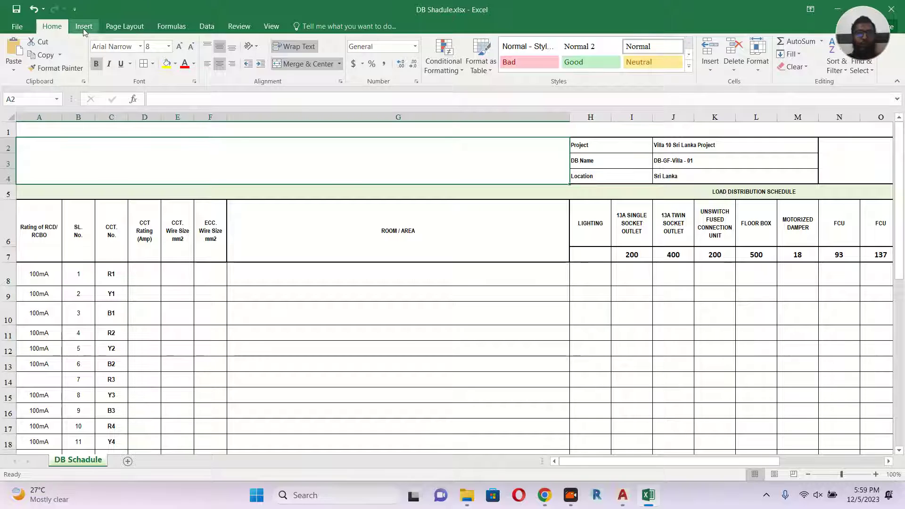
click(84, 27)
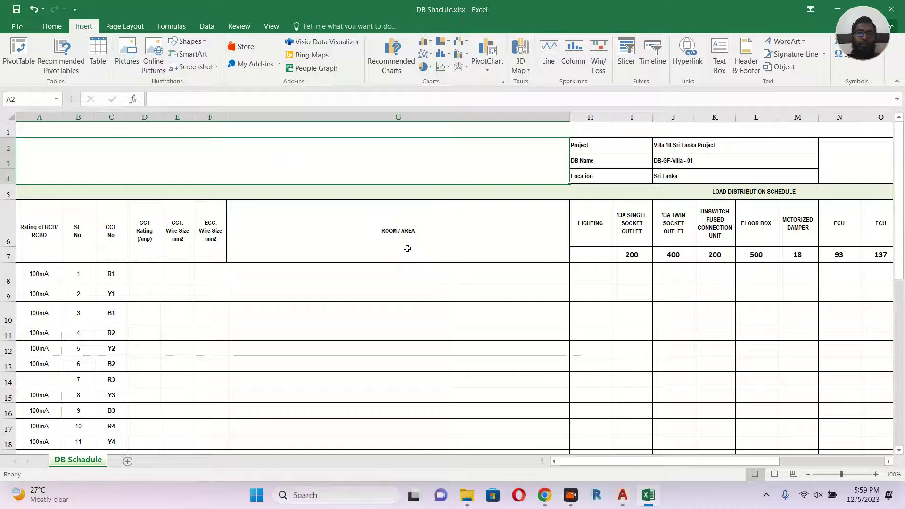
Step: Highlight the B5 circuit number cell with a yellow fill
scroll(407, 249, down, 1)
scroll(113, 363, down, 1)
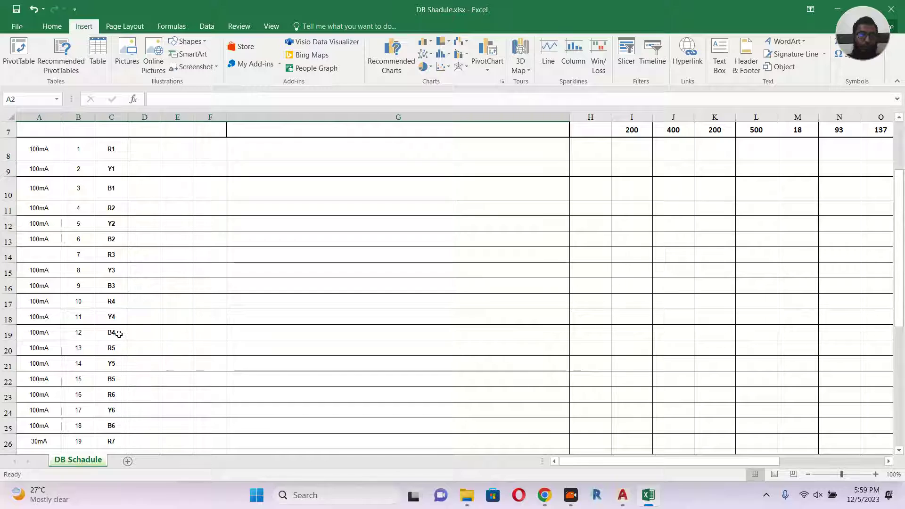
click(116, 378)
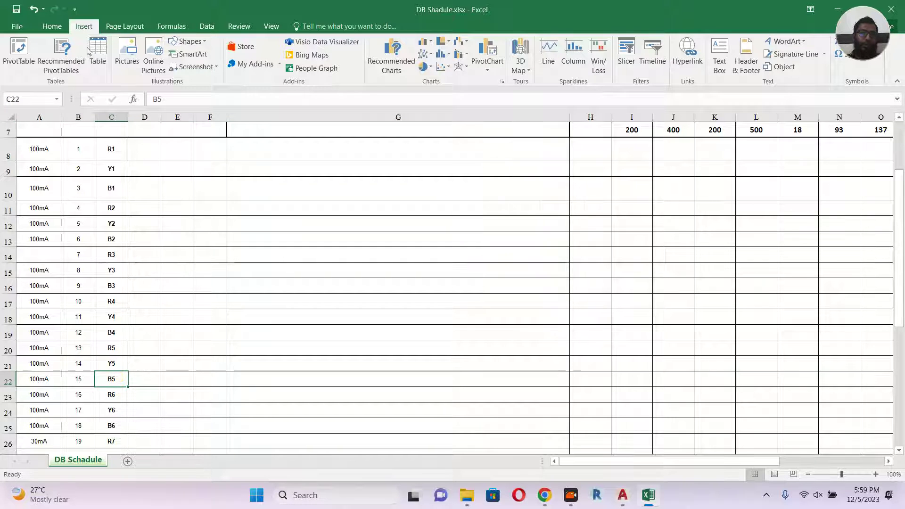
click(52, 26)
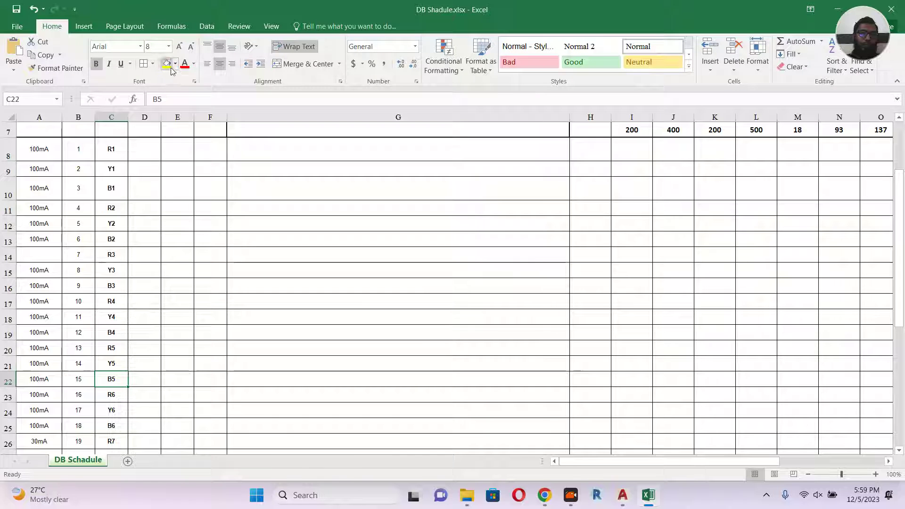
click(165, 63)
scroll(319, 380, down, 2)
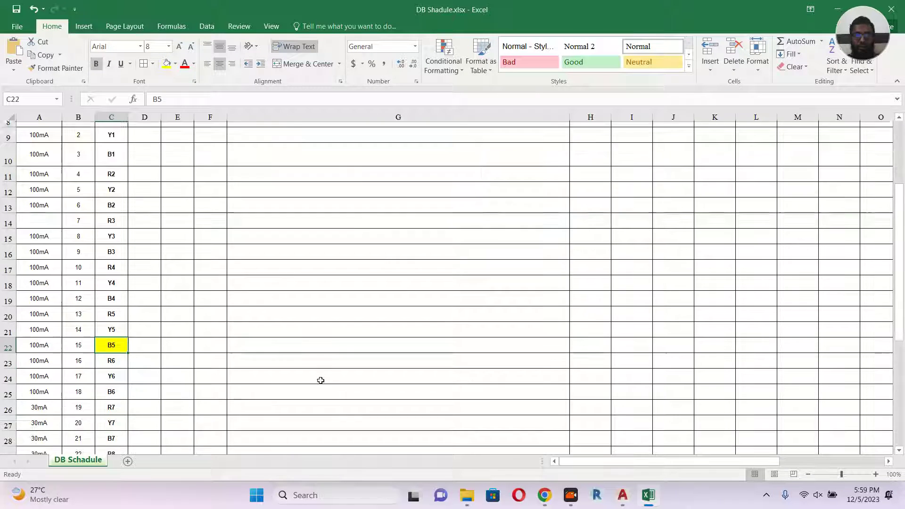
Step: Switch to AutoCAD Electrical.dwg in AutoCAD and examine the DB-GF-B5 circuit and the sockets it feeds in Room - 03
click(626, 500)
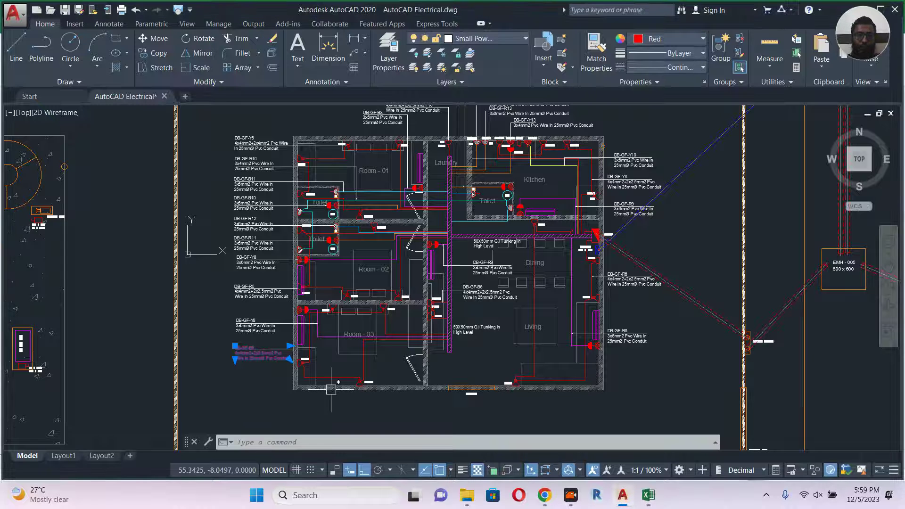
scroll(269, 364, up, 3)
scroll(268, 364, up, 4)
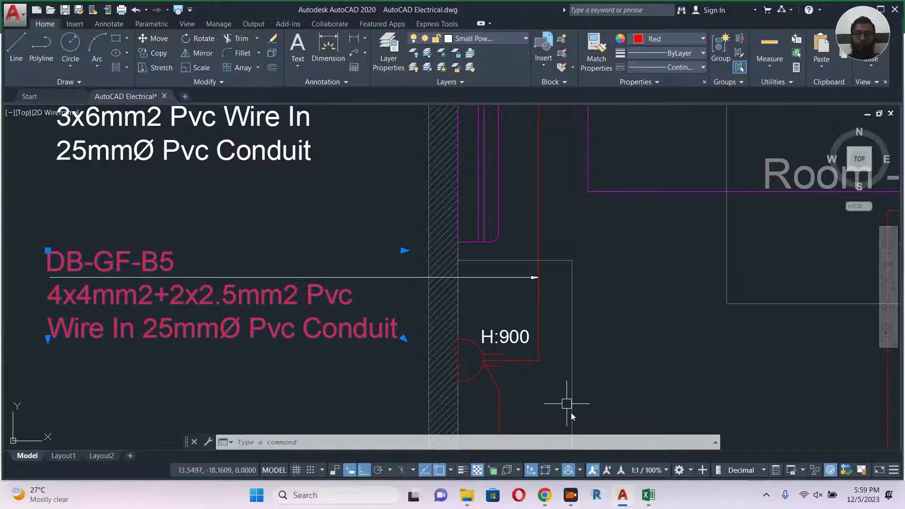
scroll(584, 314, down, 4)
mouse_move(588, 309)
mouse_down()
mouse_move(461, 316)
mouse_move(403, 281)
mouse_up()
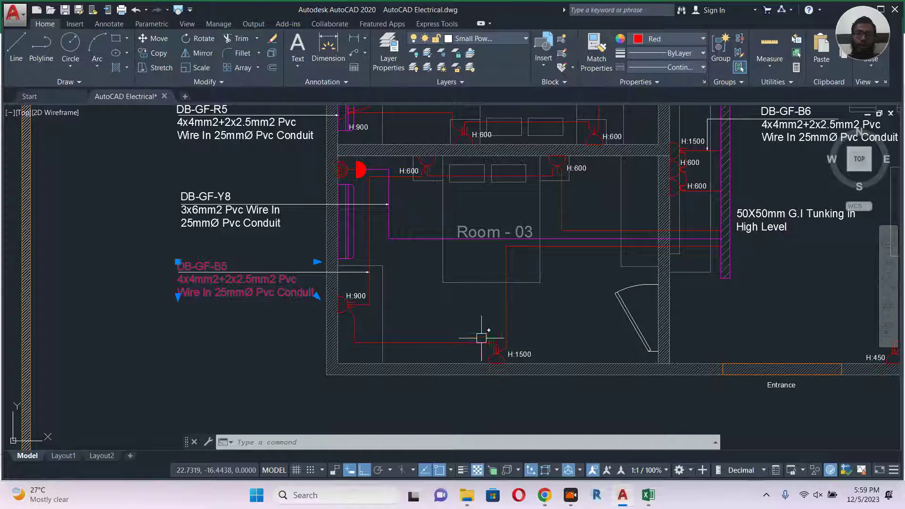
drag(466, 300, 454, 311)
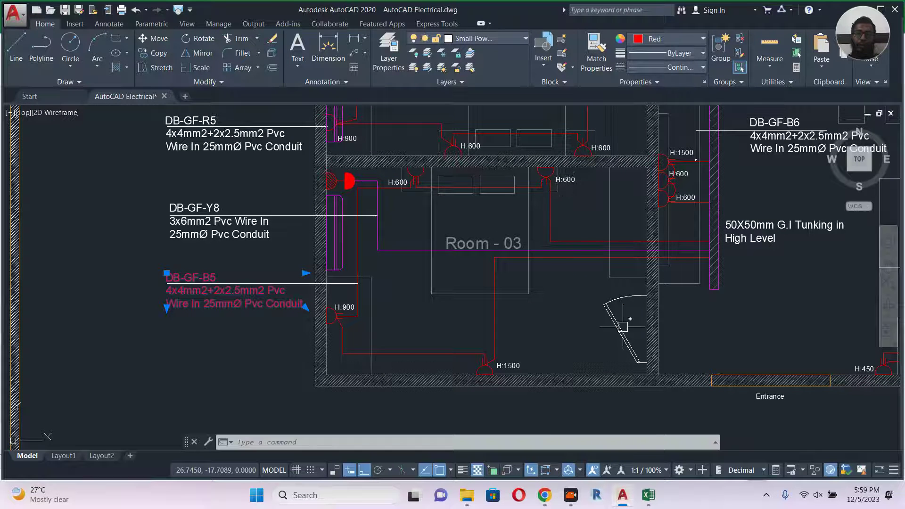
Step: Switch to DB Shadule.xlsx in Excel and set the font colour of the B5 row's Room / Area cell to dark blue
click(651, 497)
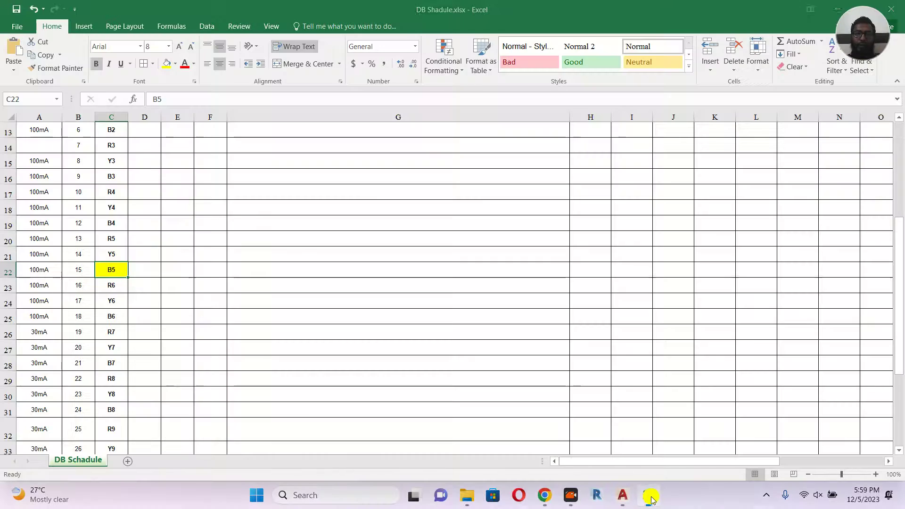
click(257, 267)
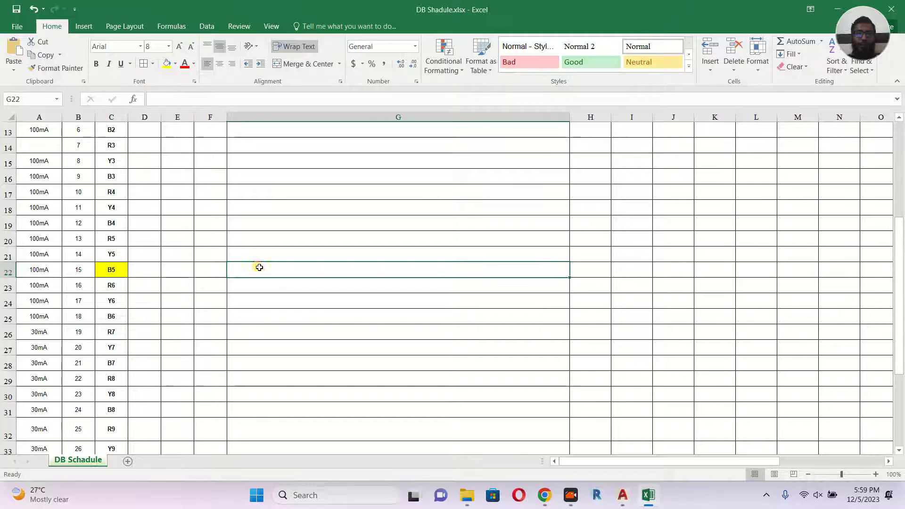
scroll(259, 267, up, 1)
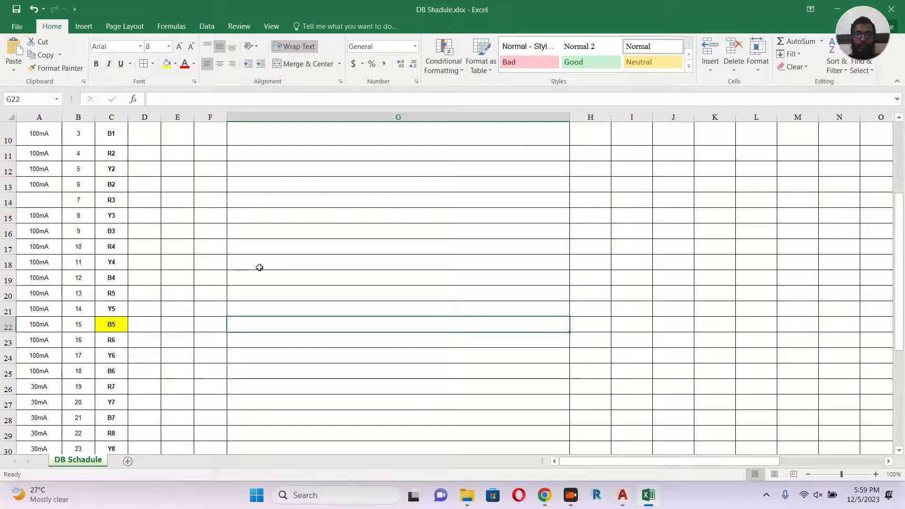
text(13)
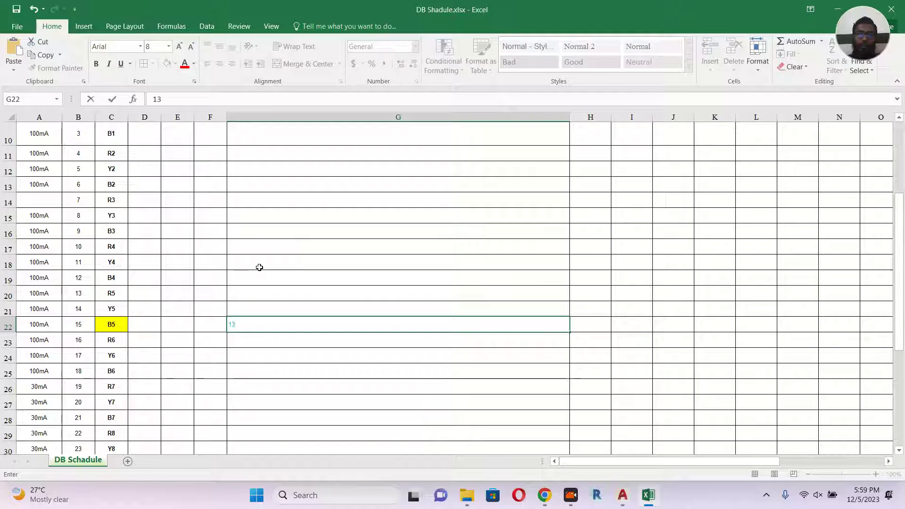
click(195, 66)
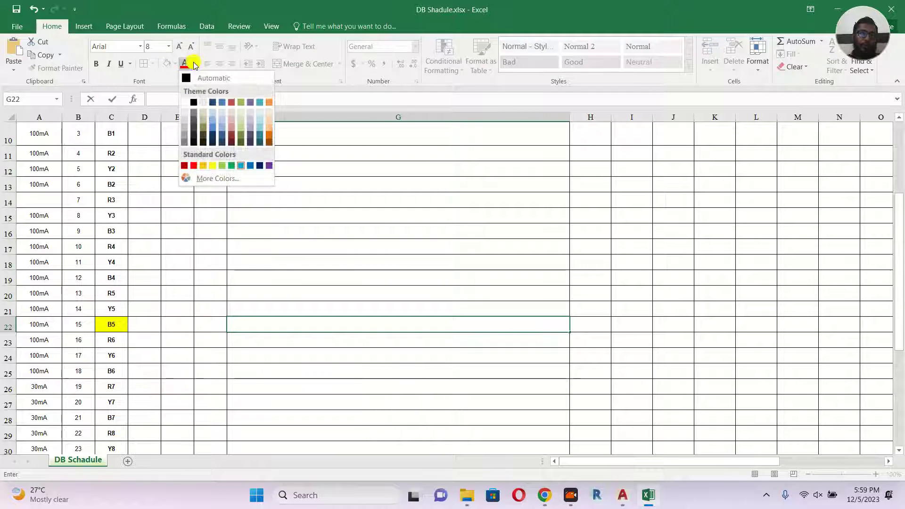
click(261, 166)
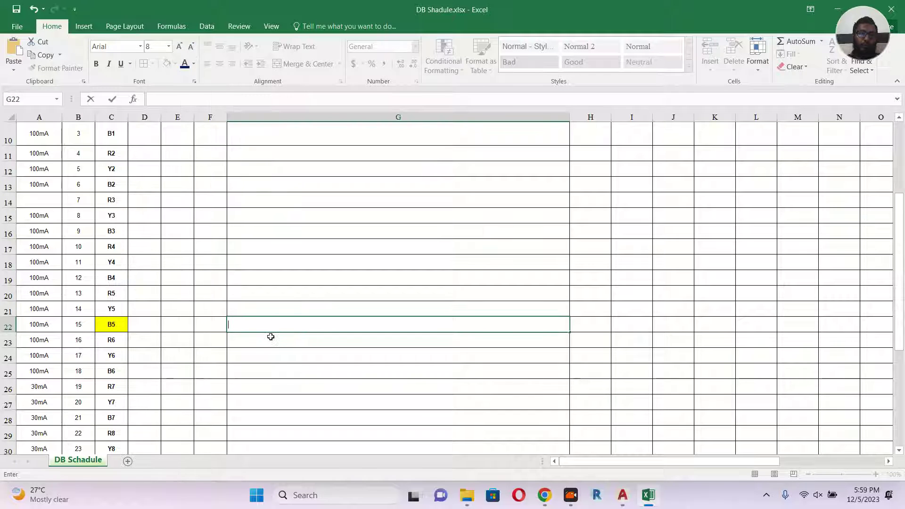
Step: Enter "13A Electrical Sockets @ Room - 3" as the B5 circuit's Room / Area, checking the room name in the AutoCAD drawing
text(1)
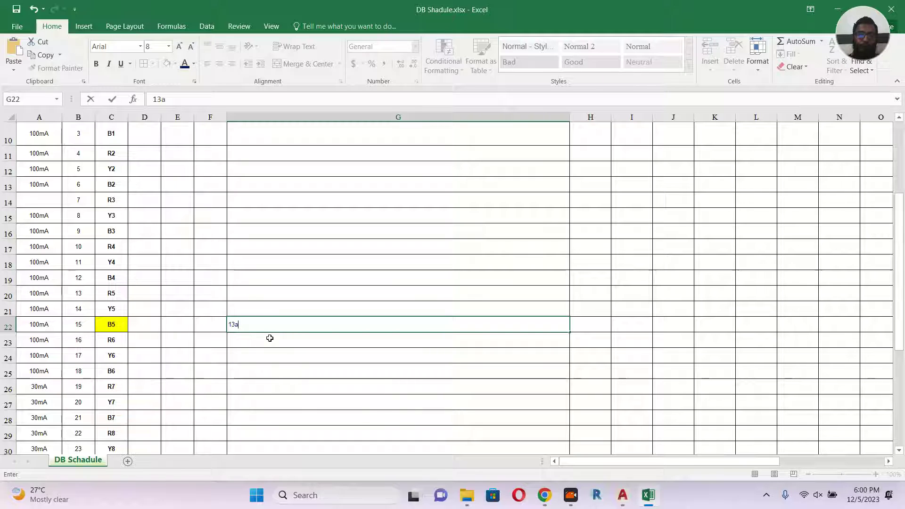
text(3A)
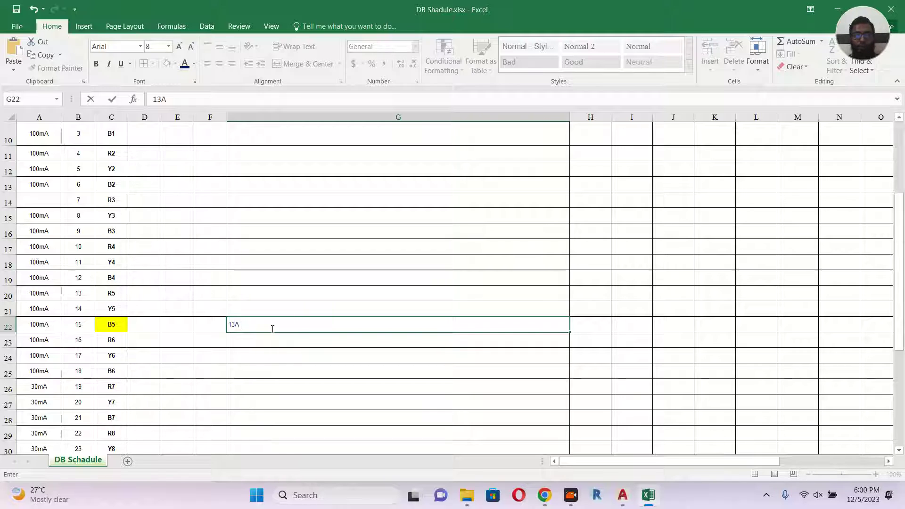
text(Electrical Sockets @)
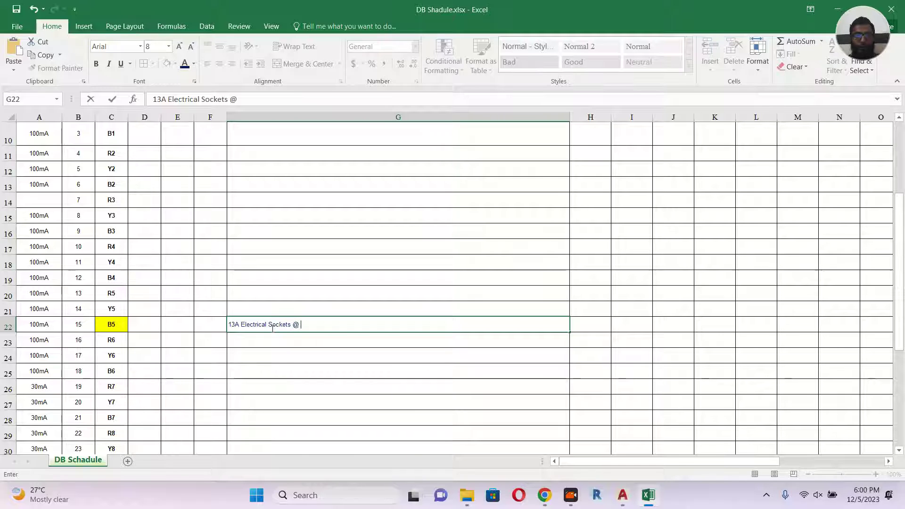
click(625, 500)
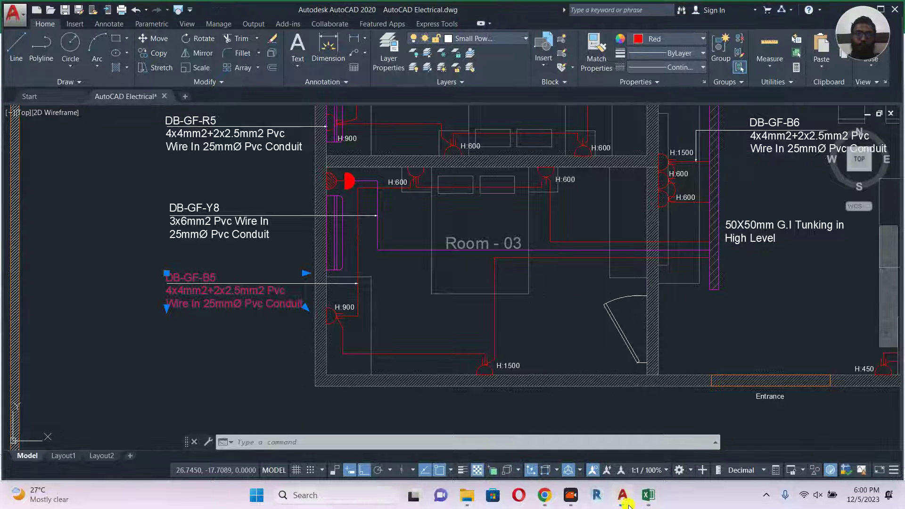
click(648, 495)
text(Room)
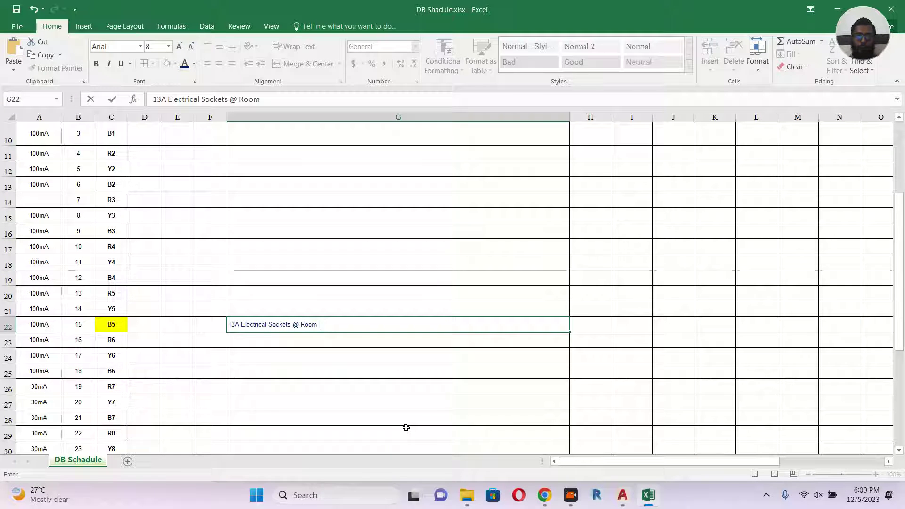
text( - 3)
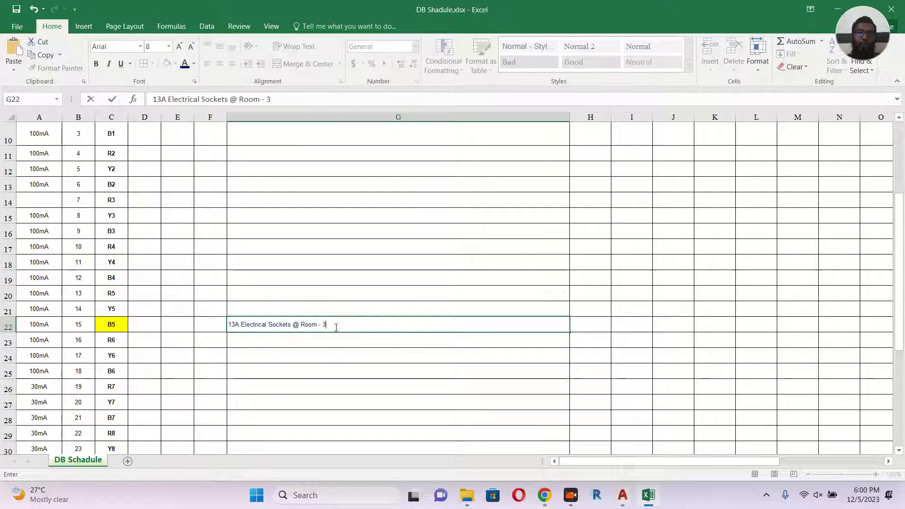
key(Return)
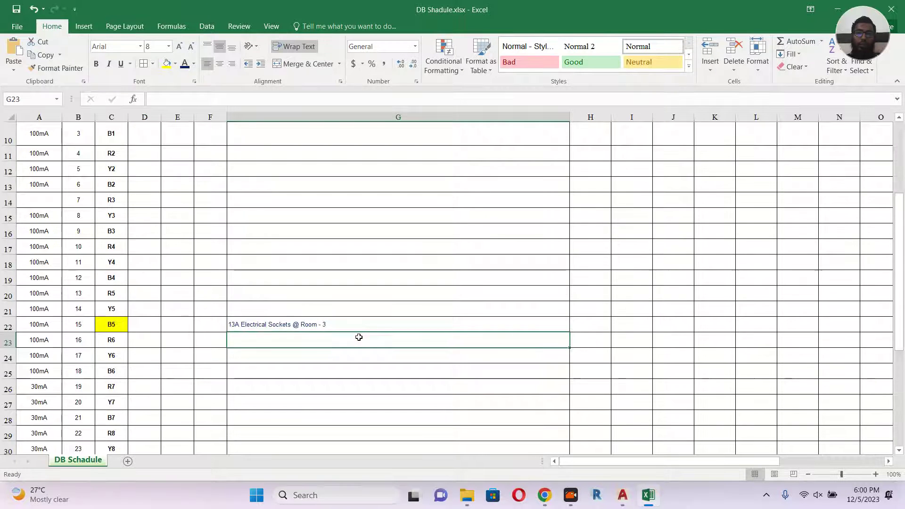
Step: Check the B5 sockets in AutoCAD Electrical.dwg, return to DB Shadule.xlsx in Excel and review the 13A single and twin socket columns and unit loads
scroll(359, 337, up, 1)
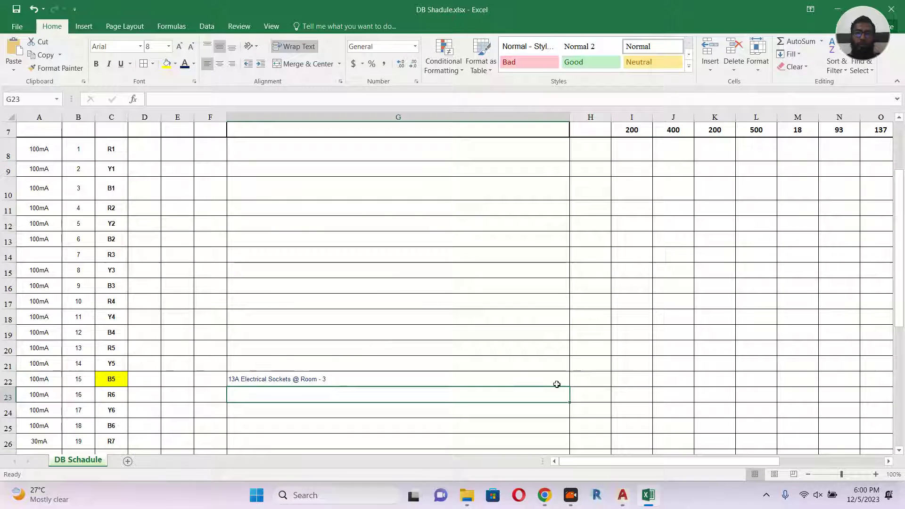
click(592, 391)
scroll(644, 366, up, 1)
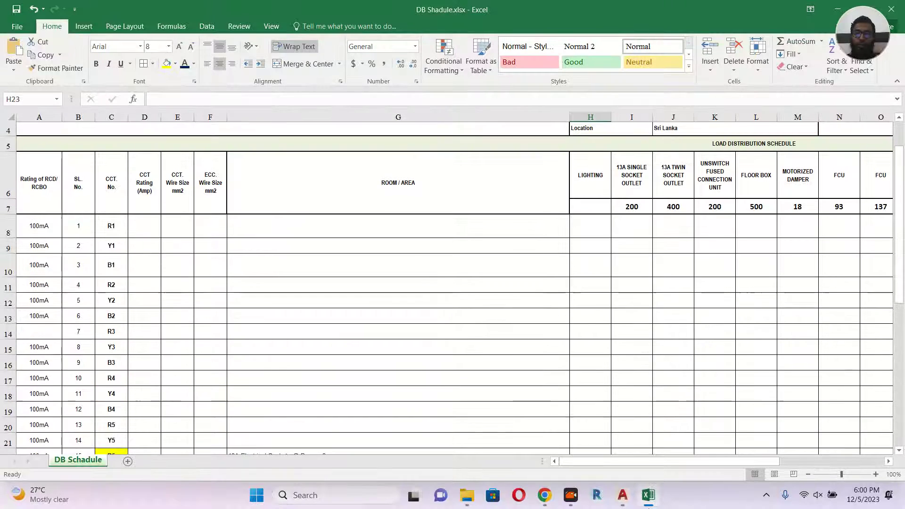
click(624, 499)
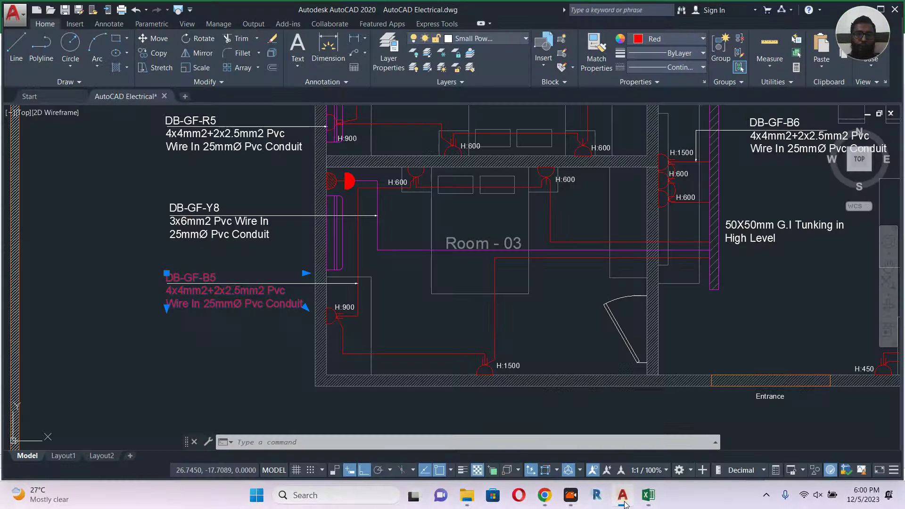
click(623, 499)
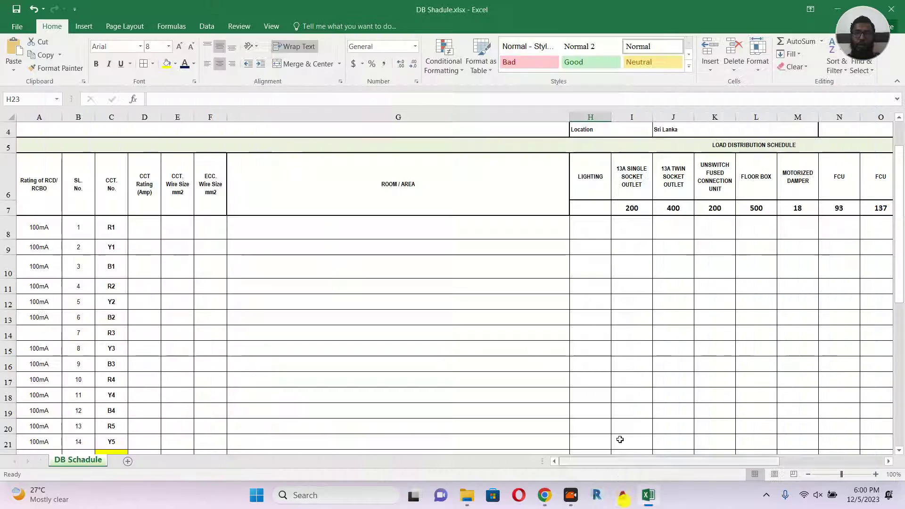
click(681, 179)
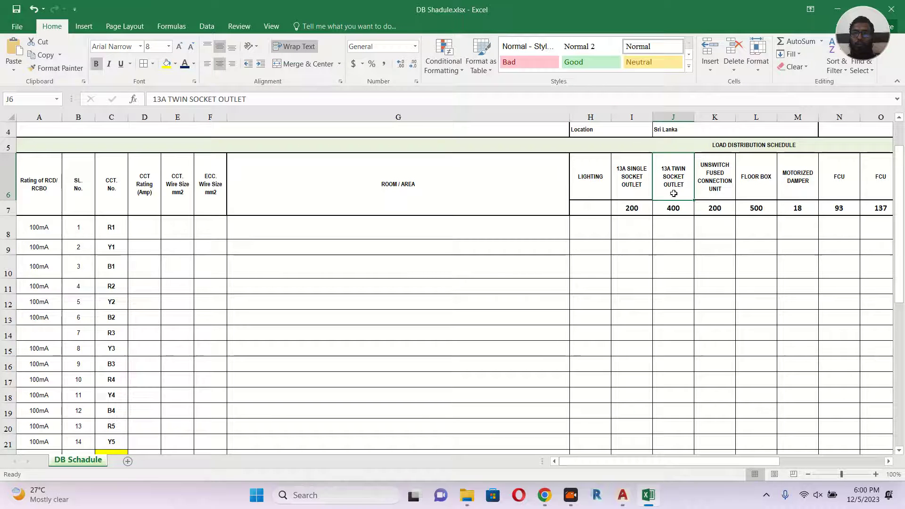
click(640, 208)
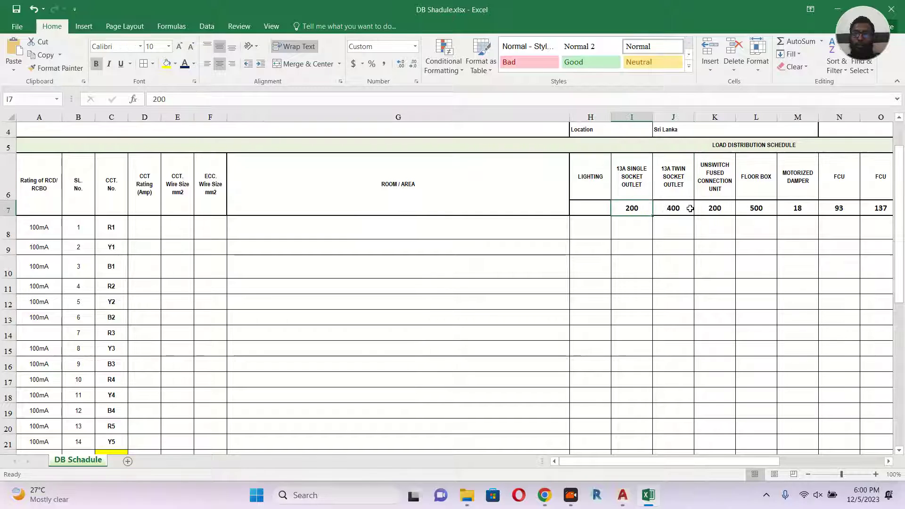
click(675, 209)
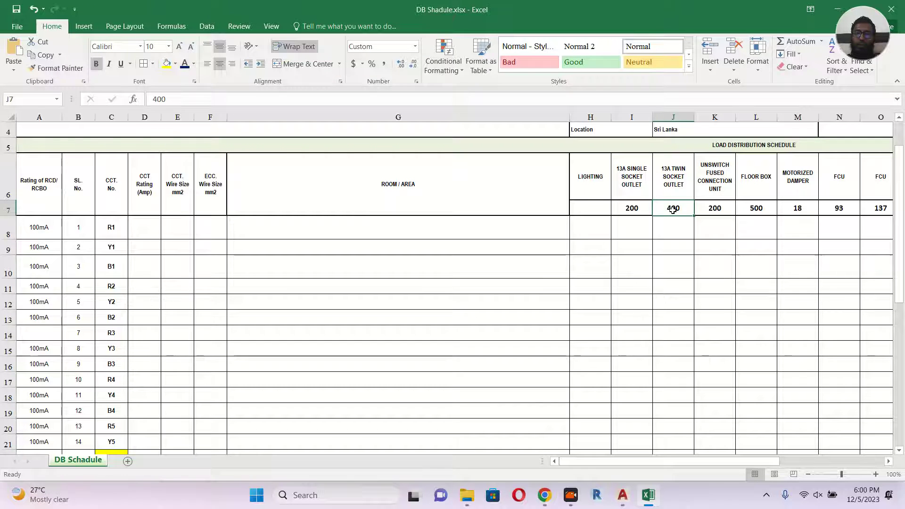
scroll(673, 209, down, 1)
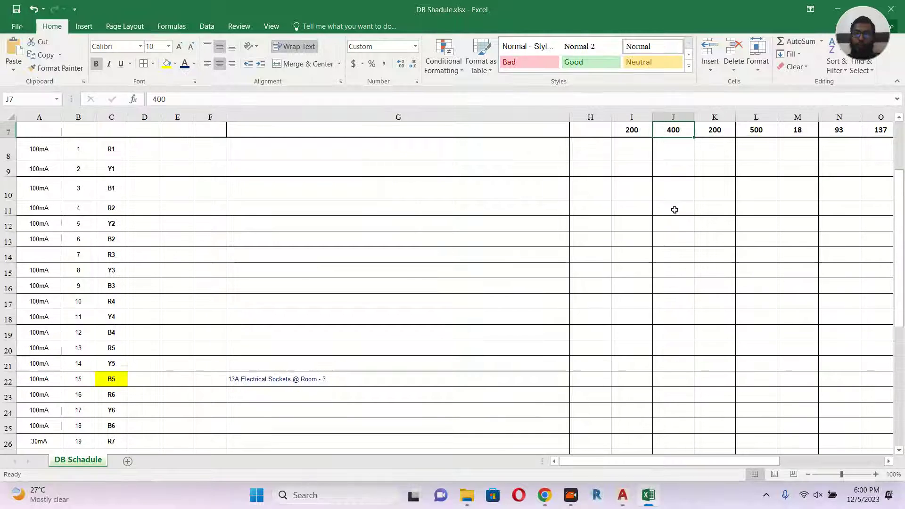
click(667, 375)
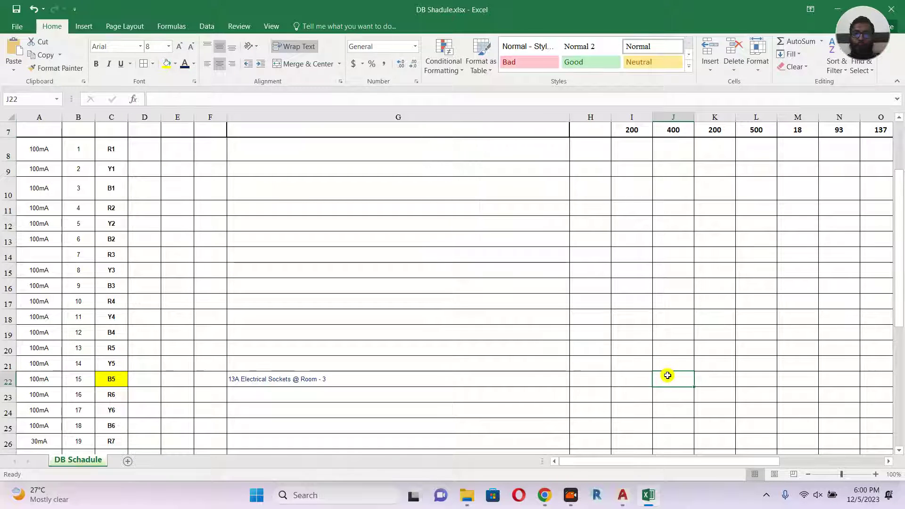
Step: Freeze the panes at cell G8 so the schedule's header rows and circuit columns stay visible while scrolling
scroll(259, 226, up, 1)
click(259, 225)
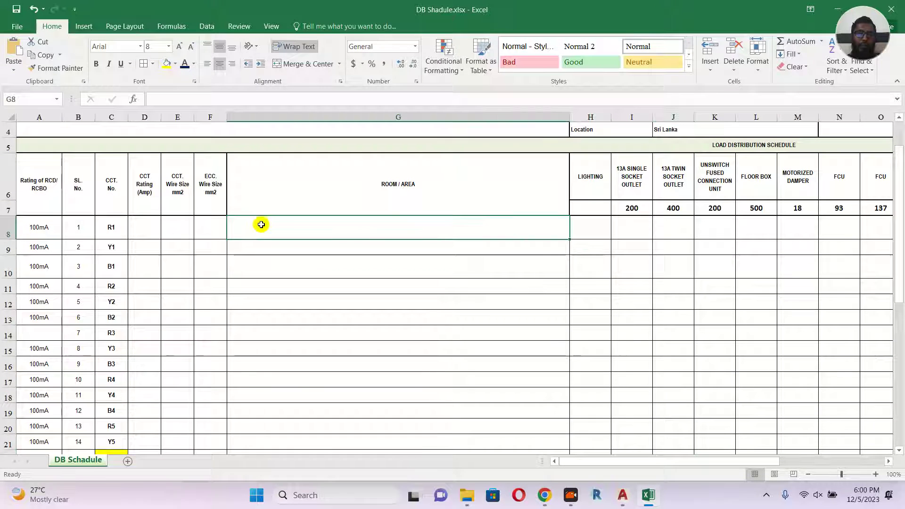
click(271, 26)
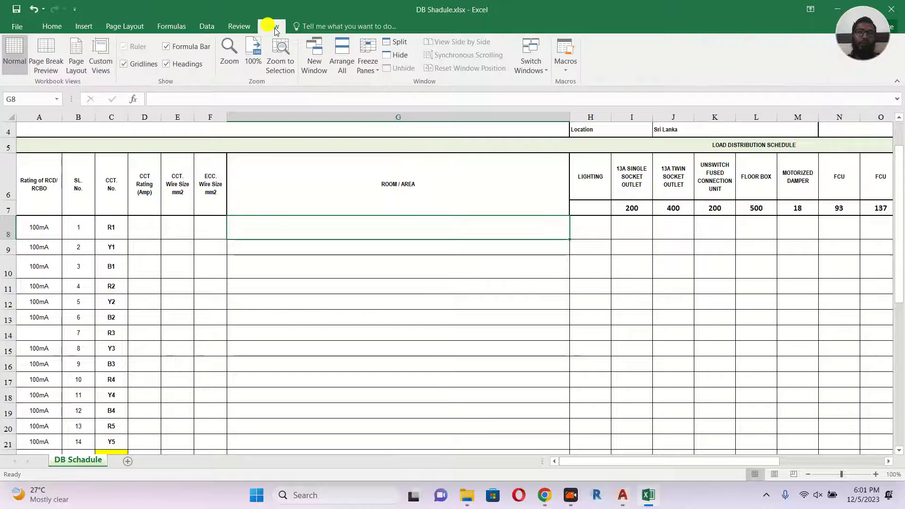
click(374, 70)
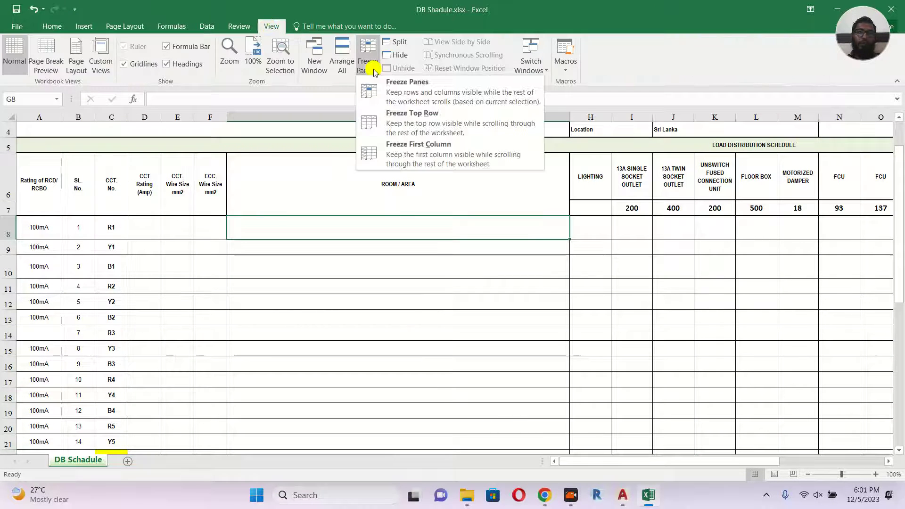
click(419, 92)
Step: Enter 3 twin socket outlets and 1 single socket outlet (13A) in the B5 circuit row
scroll(475, 265, down, 3)
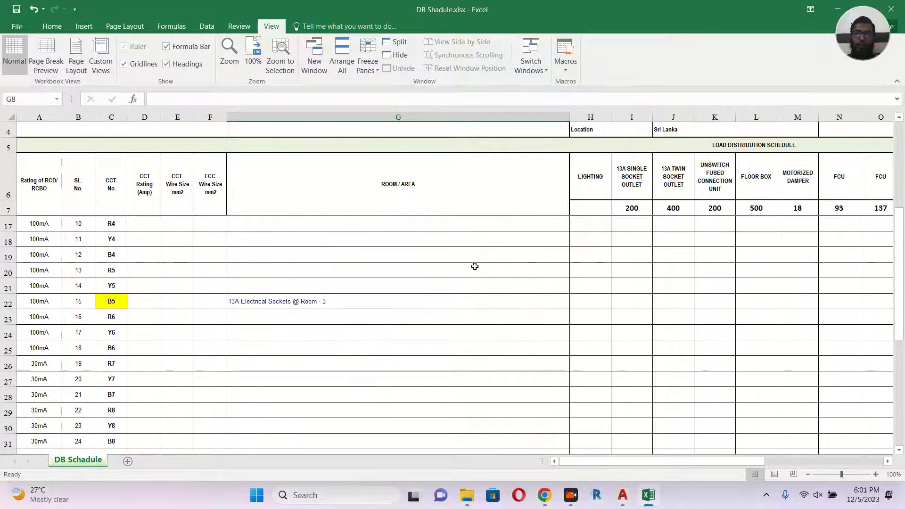
scroll(475, 266, down, 1)
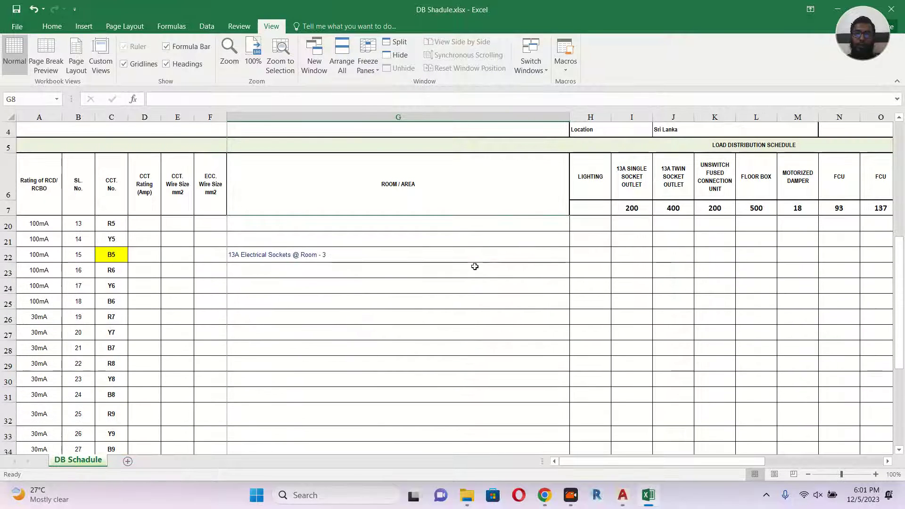
click(661, 254)
text(3)
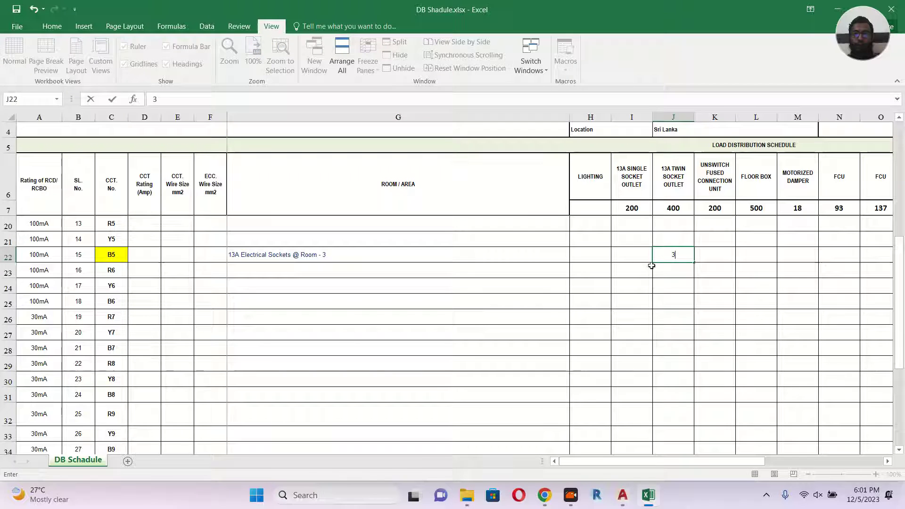
click(621, 257)
text(1)
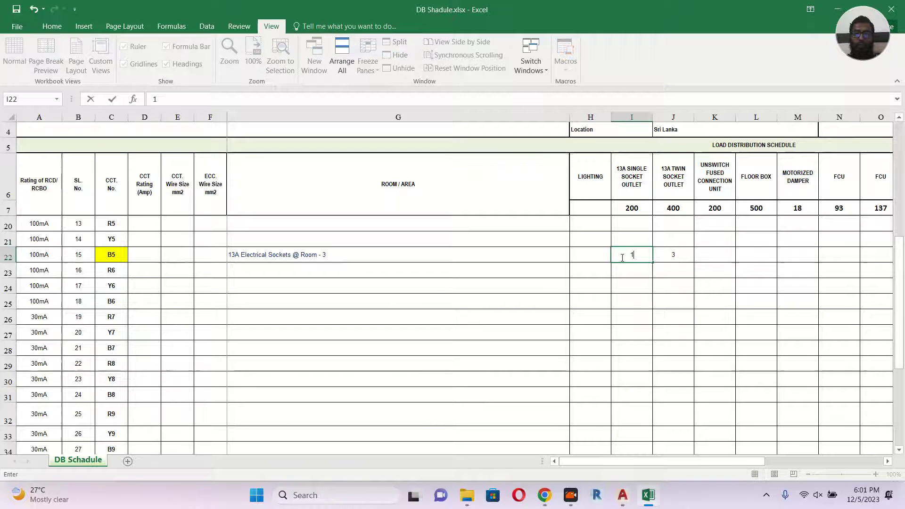
click(593, 270)
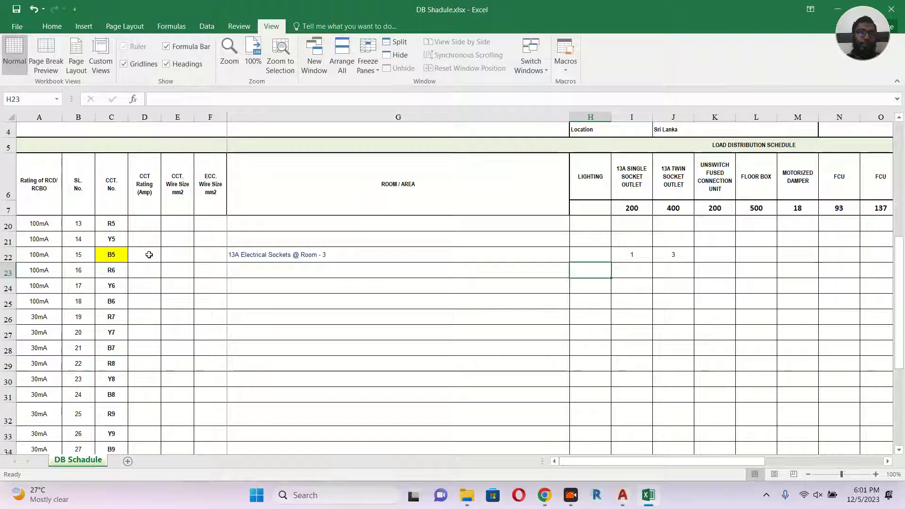
Step: Enter 32A as the B5 circuit's CCT rating and 4mm as its CCT wire size
click(148, 255)
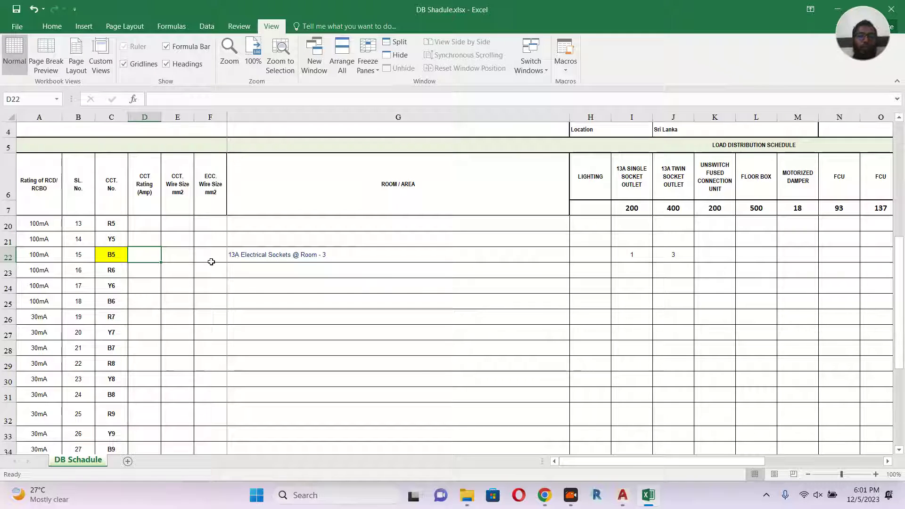
text(32)
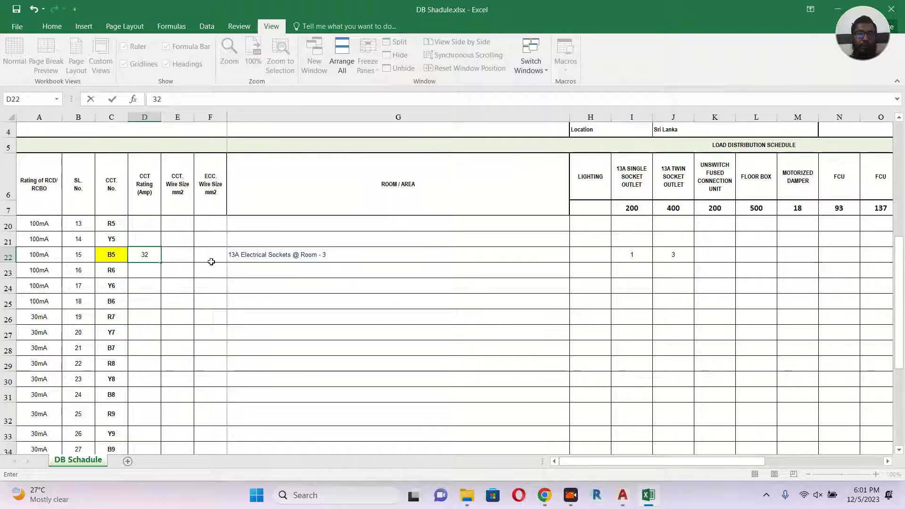
text(A)
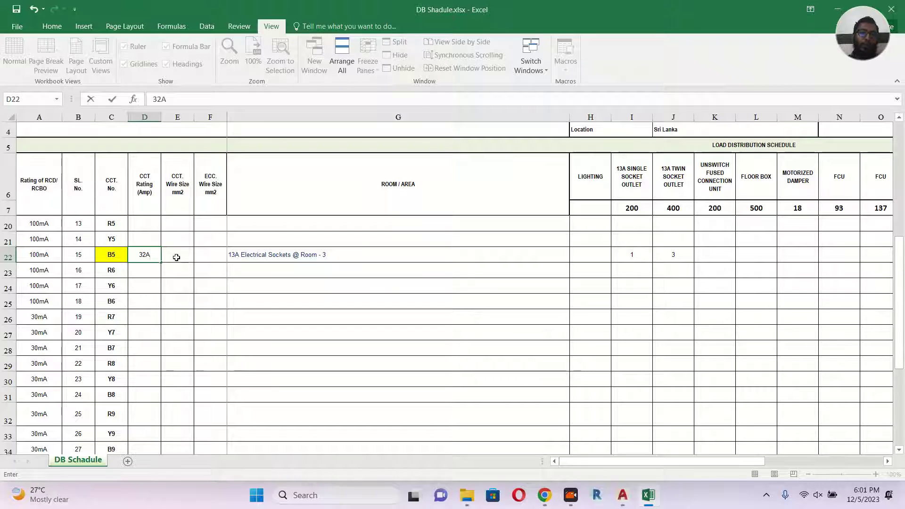
click(176, 257)
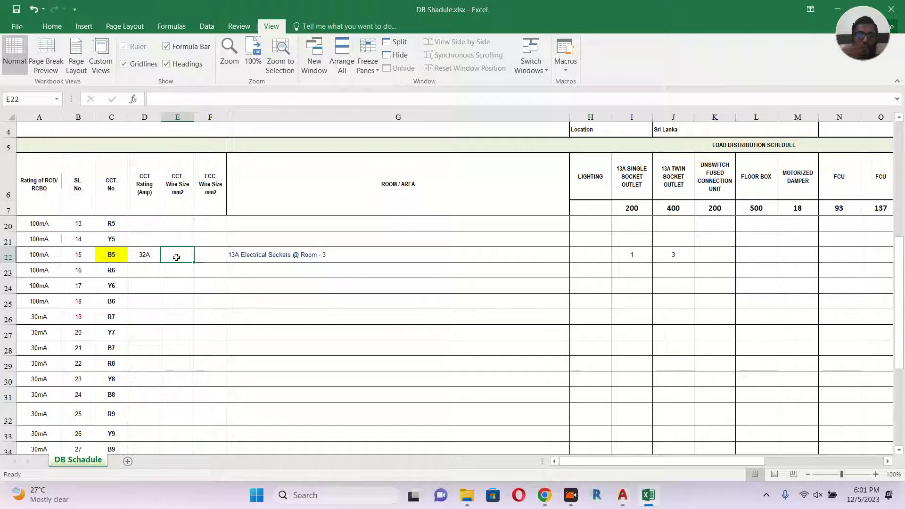
text(4)
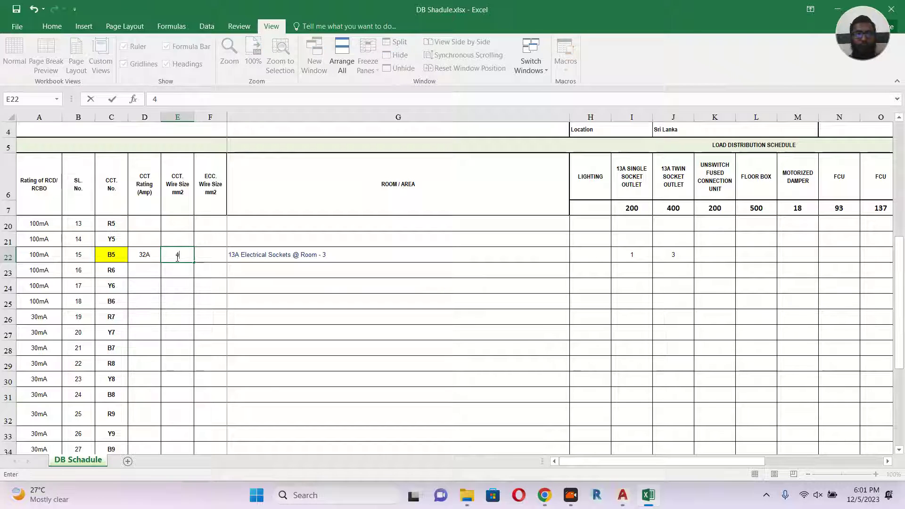
text(MM)
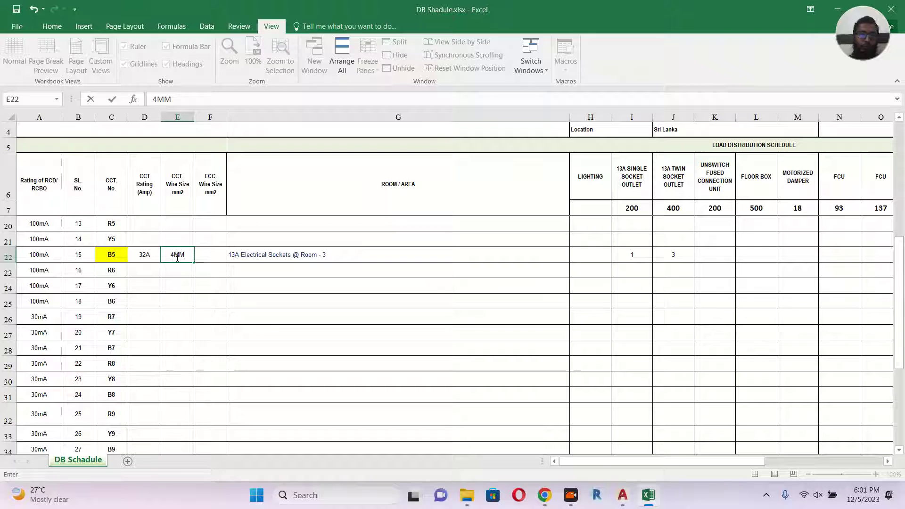
key(BackSpace)
key(BackSpace)
text(mm)
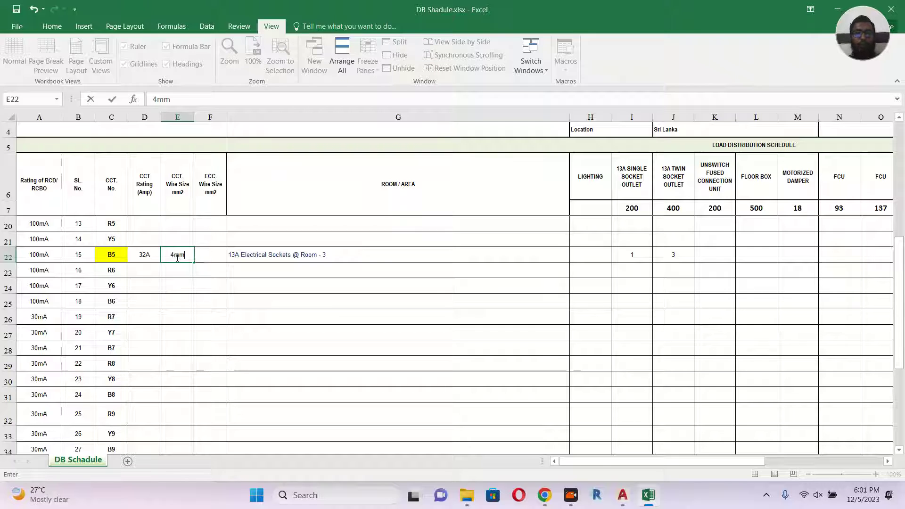
Step: Enter 2.5mm2 as the B5 circuit's ECC wire size and correct its CCT wire size to 4mm2
click(208, 257)
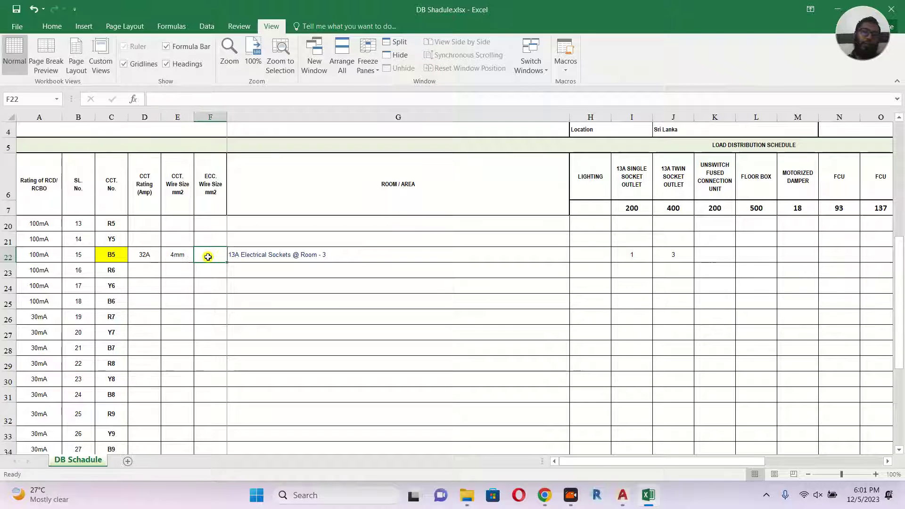
text(2.)
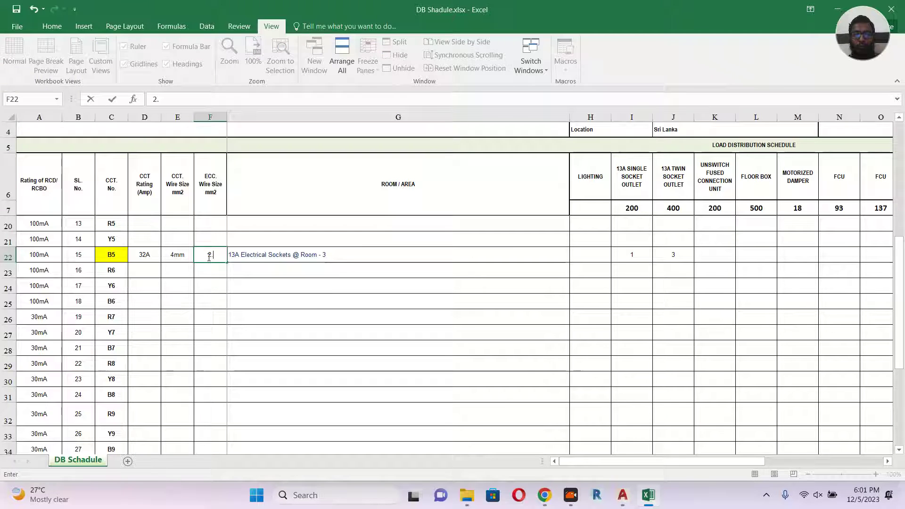
text(5MM)
key(BackSpace)
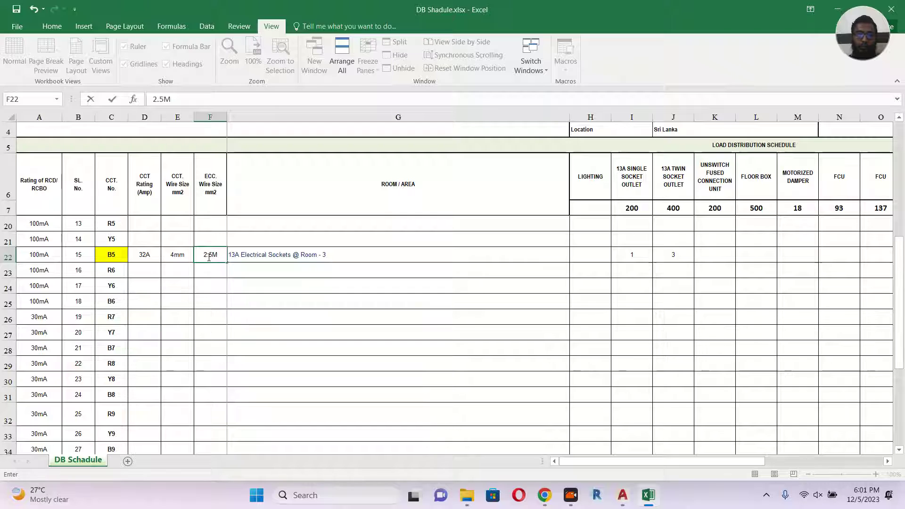
key(BackSpace)
text(mm2)
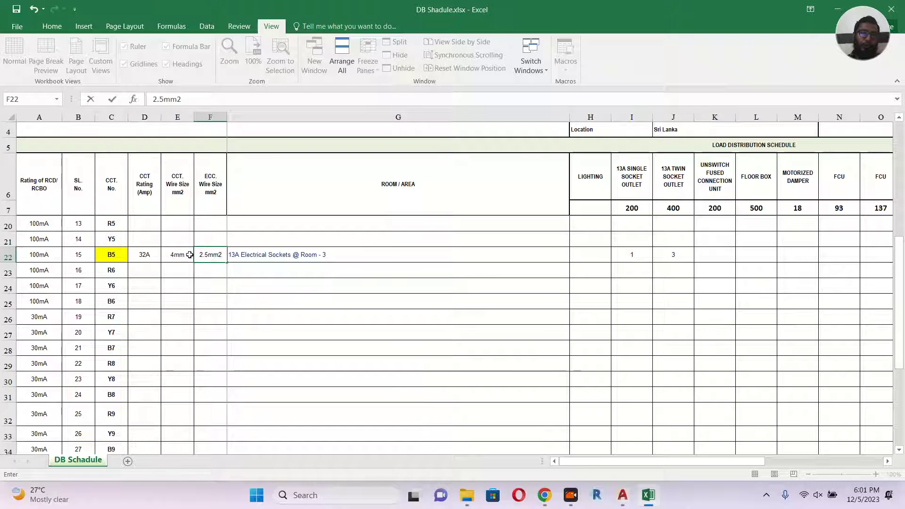
double_click(190, 254)
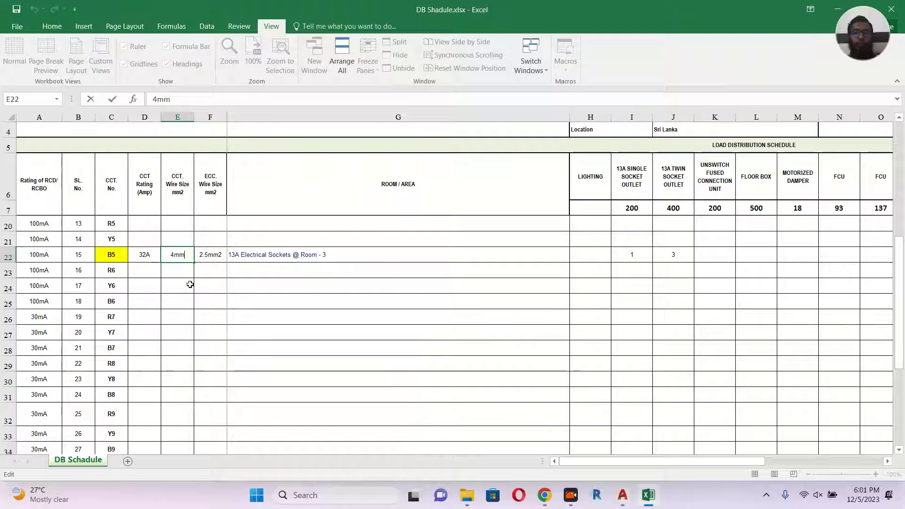
text(2)
click(240, 272)
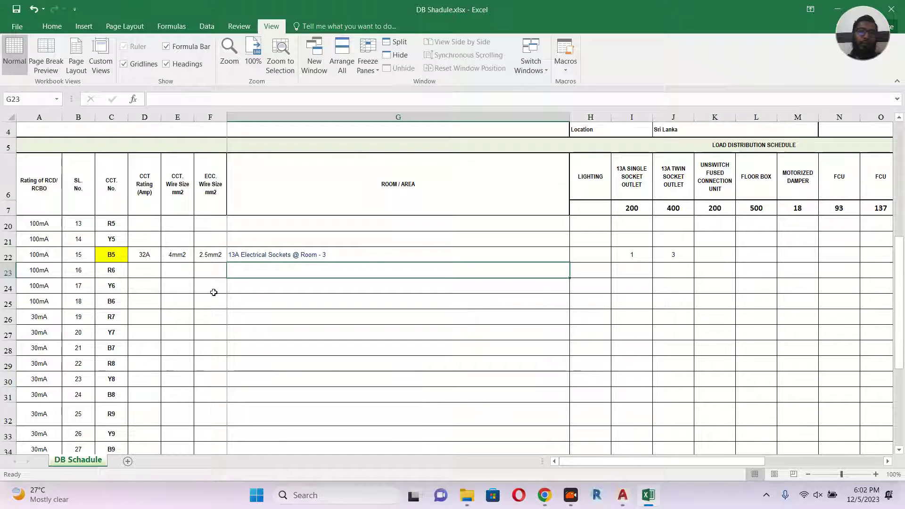
Step: Enter "Ring Circuit" as the remark in the B5 circuit row
drag(615, 467, 674, 464)
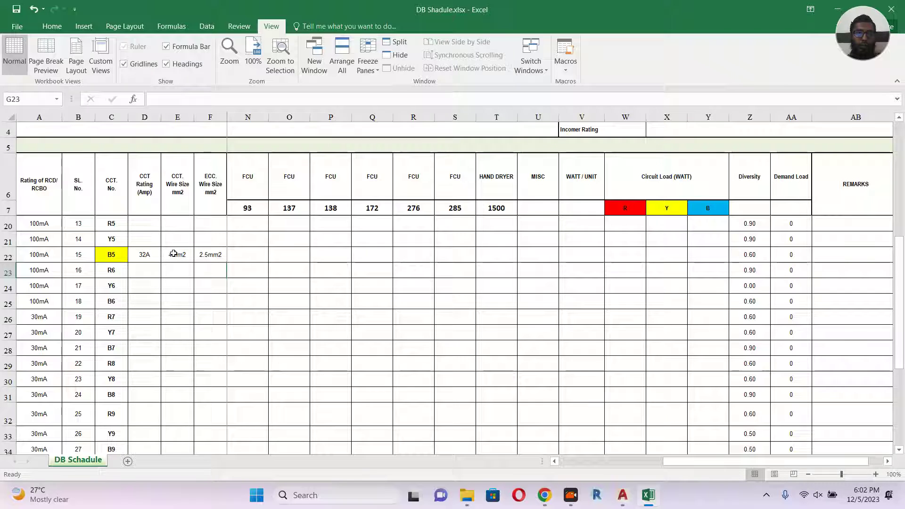
click(619, 257)
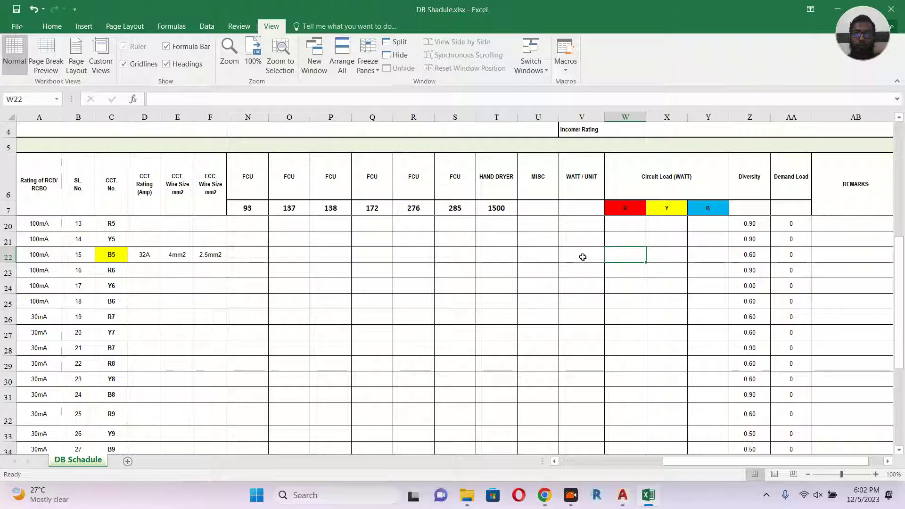
click(834, 257)
text(R)
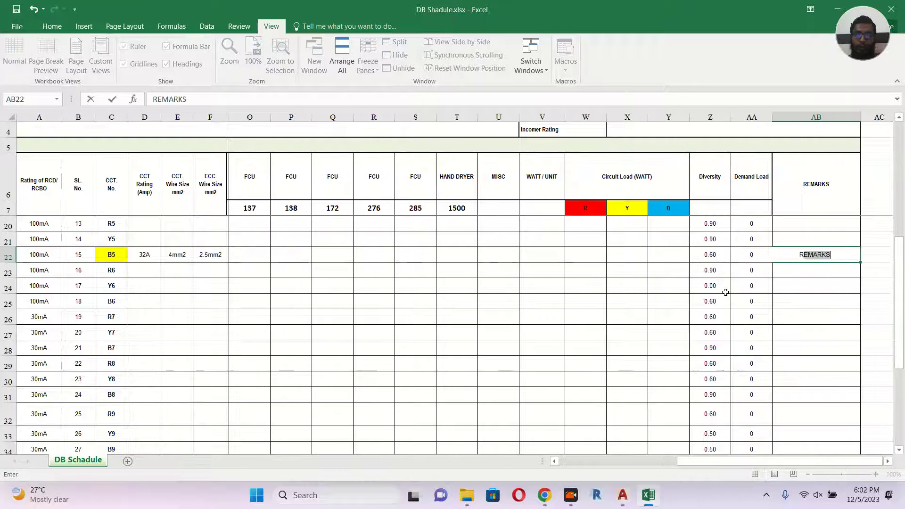
text(i)
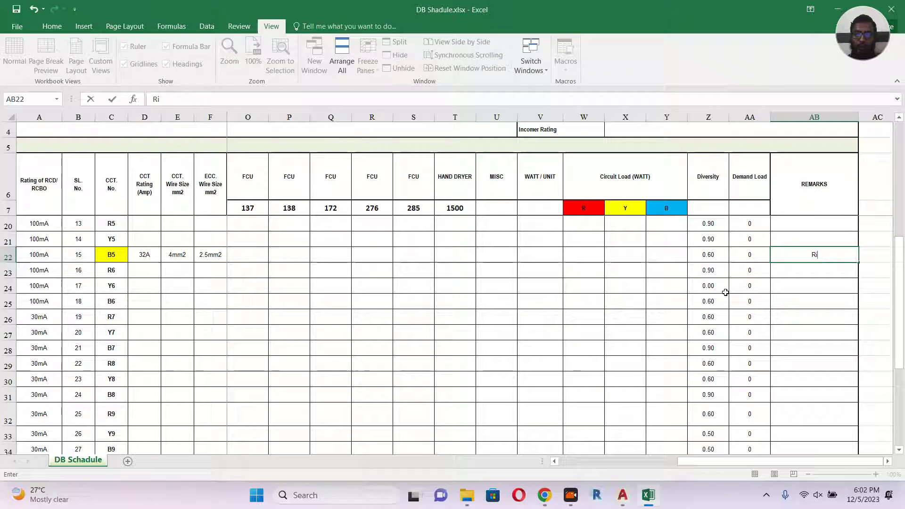
text(ng Cir)
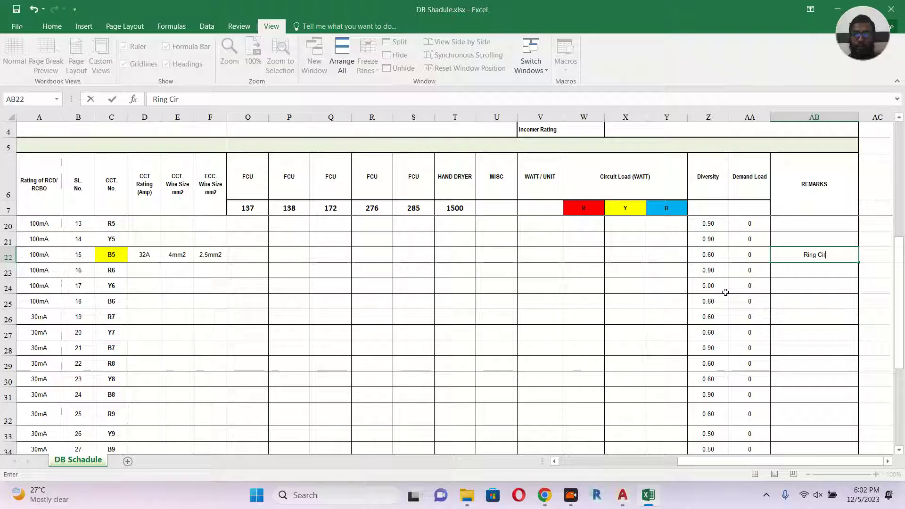
text(cuit)
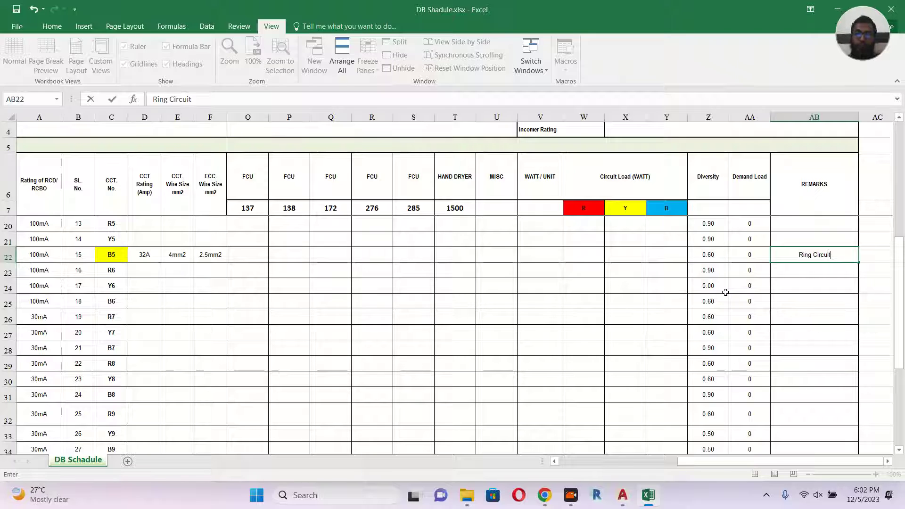
click(615, 295)
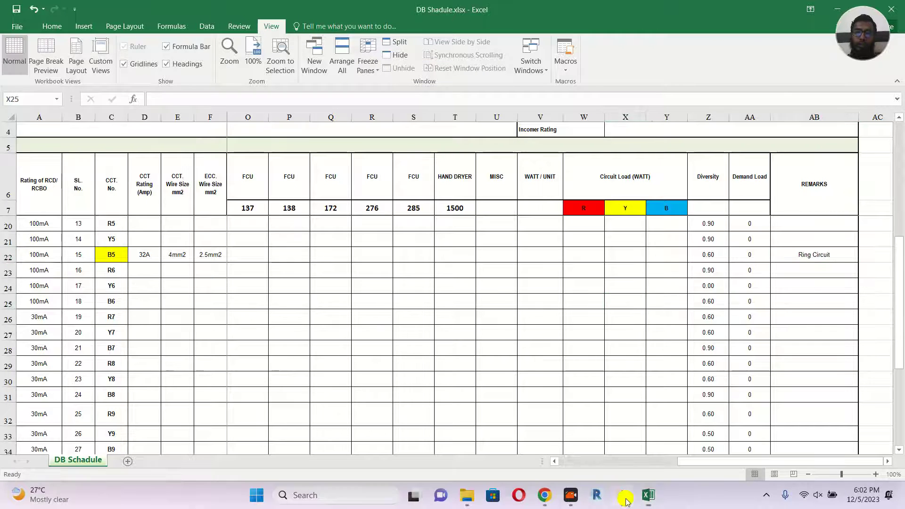
Step: Switch to AutoCAD to review the DB-GF-B5 ring circuit around Room - 03, and return to the Excel schedule
click(622, 495)
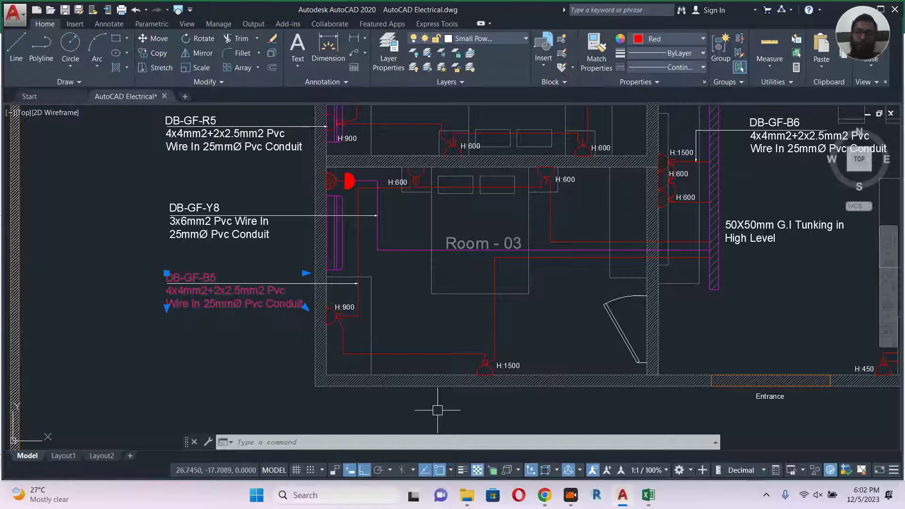
mouse_move(651, 500)
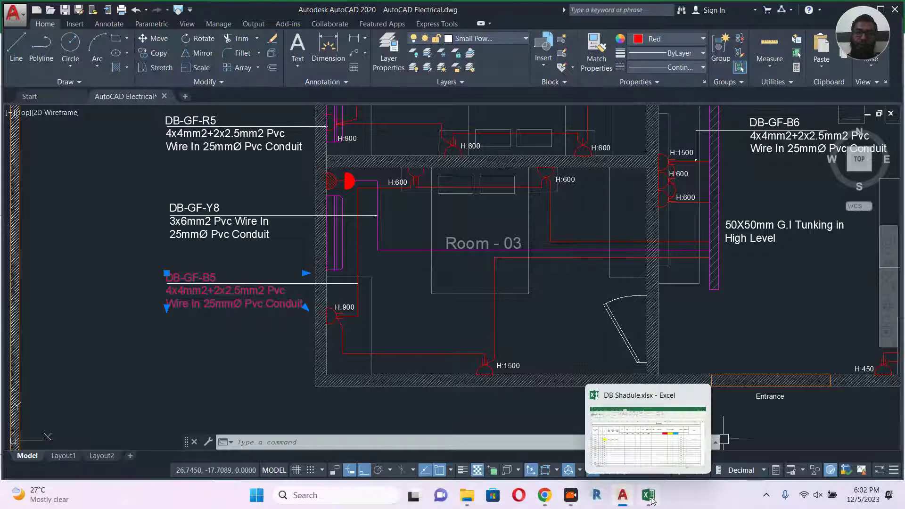
click(651, 500)
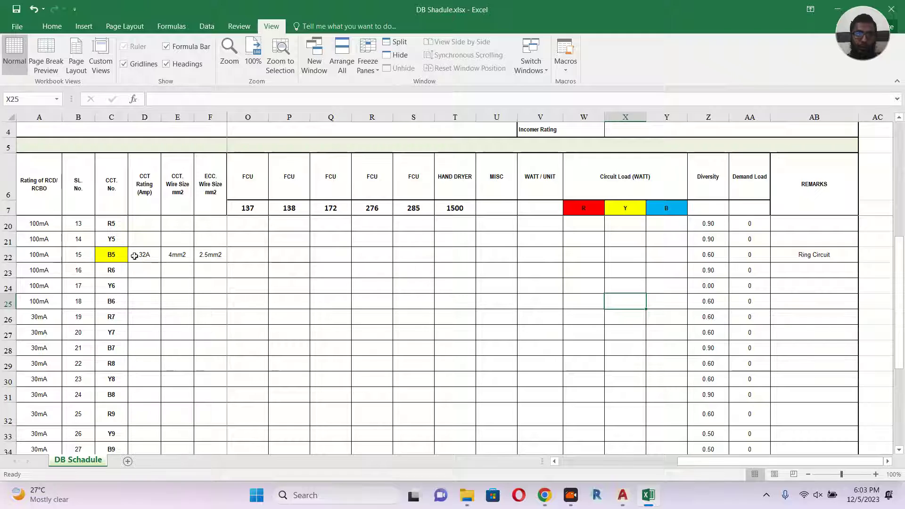
Step: Set the unit load to 100 for the 13A single socket outlet and 200 for the 13A twin socket outlet
click(657, 255)
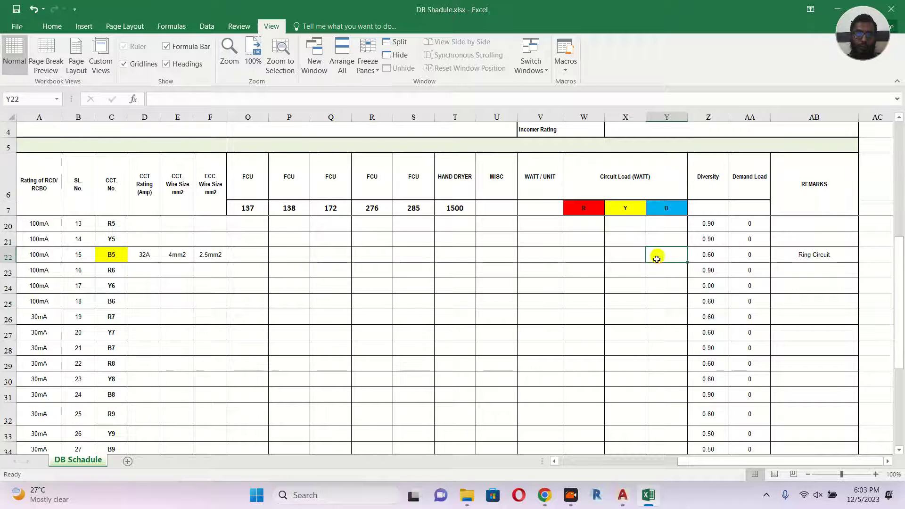
drag(698, 462, 560, 464)
click(634, 208)
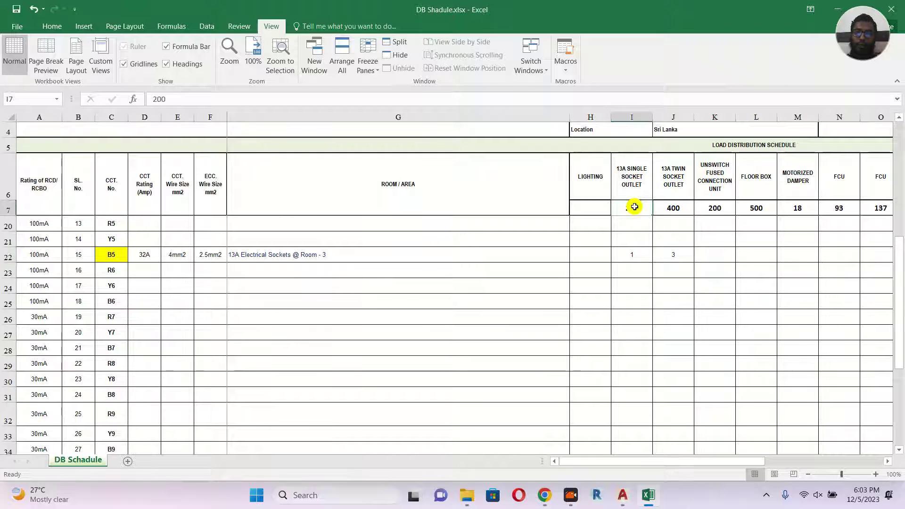
click(634, 209)
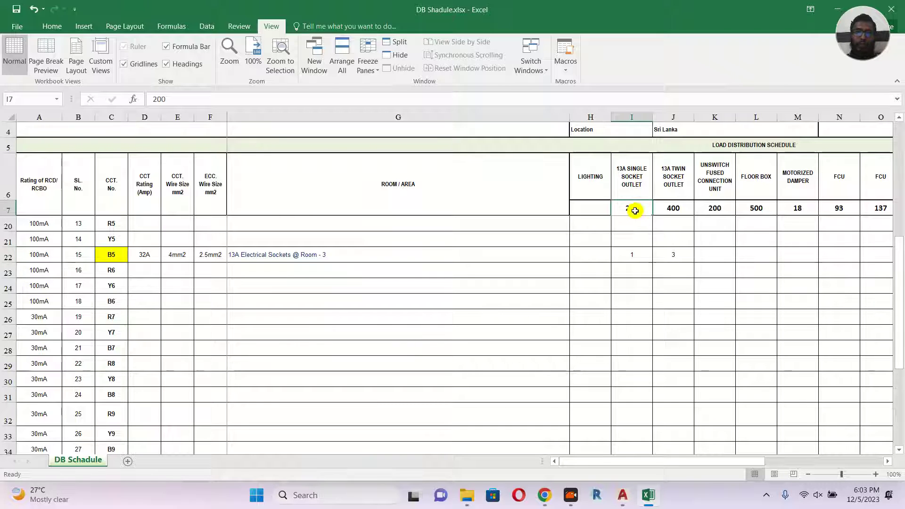
text(1000)
key(BackSpace)
click(675, 208)
text(2)
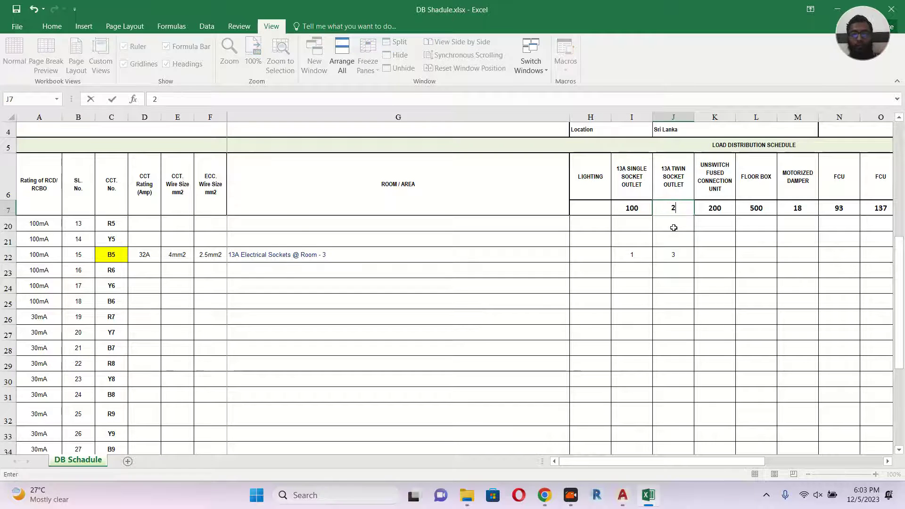
click(674, 227)
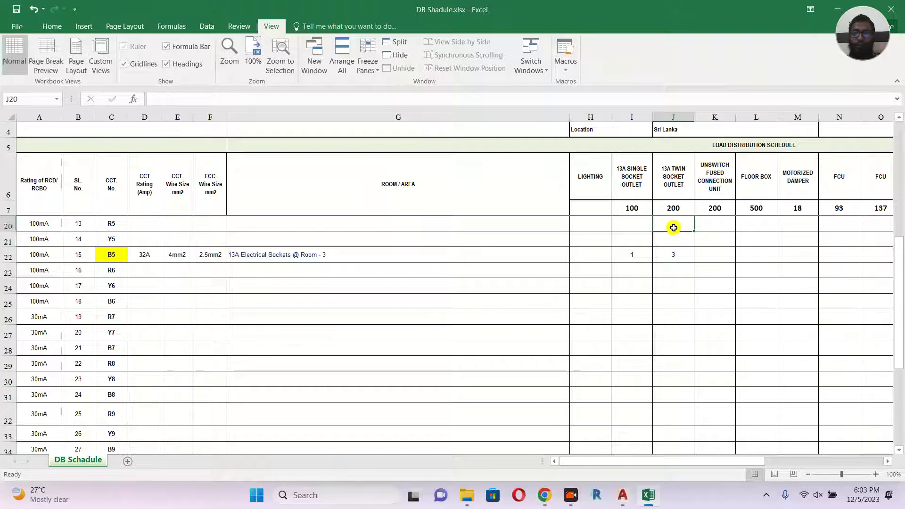
Step: Highlight the single and twin socket outlet unit load cells with a light blue fill
click(674, 208)
click(641, 210)
key(shift+Right)
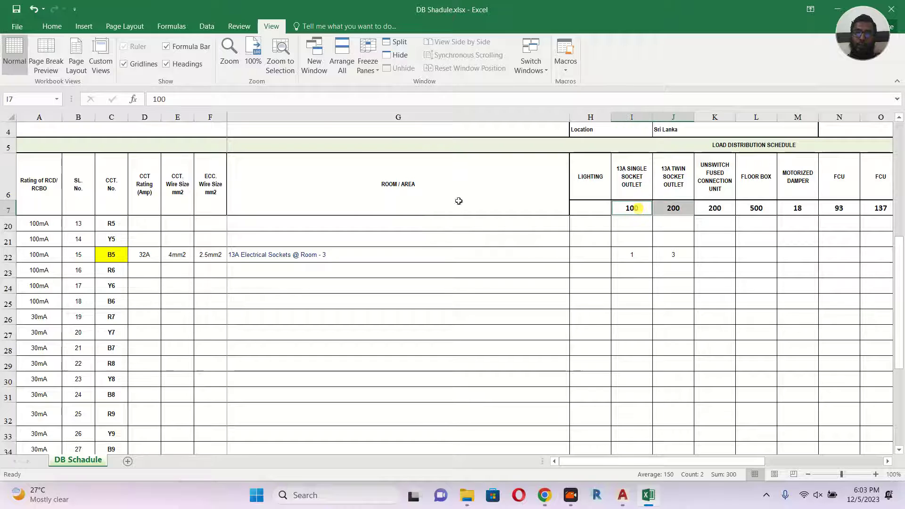
click(50, 27)
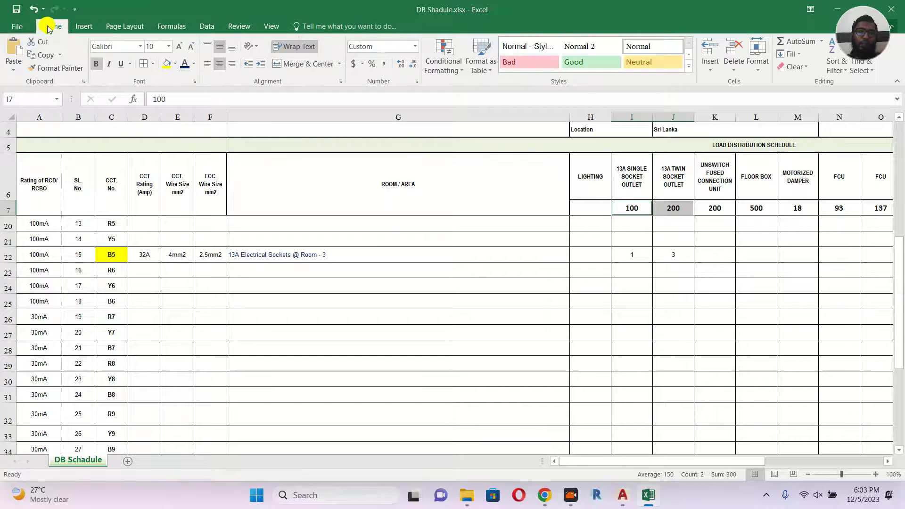
click(176, 65)
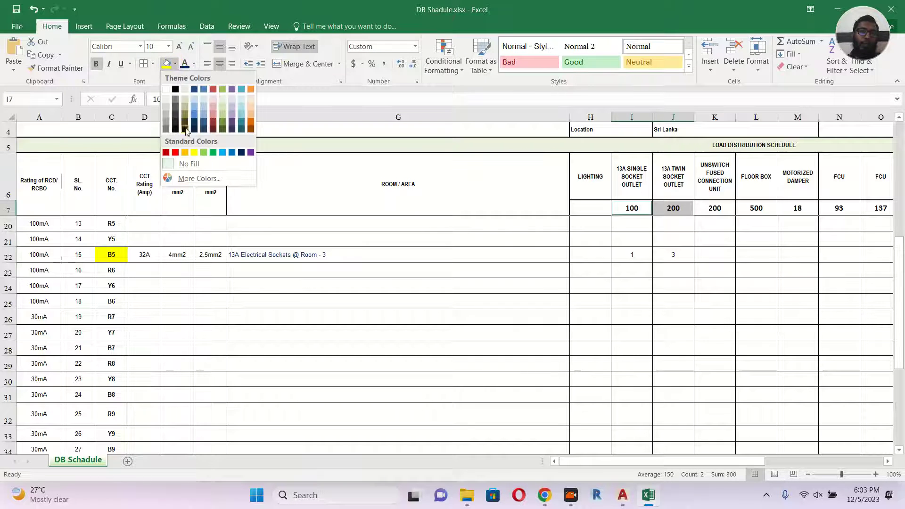
click(193, 104)
click(703, 237)
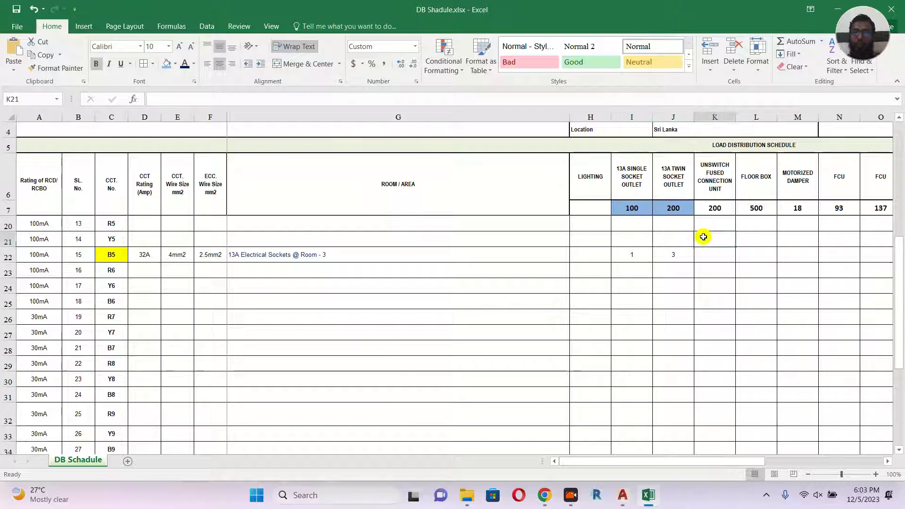
Step: Enter 700 as the B5 circuit's load in watts under phase B
drag(642, 465, 591, 466)
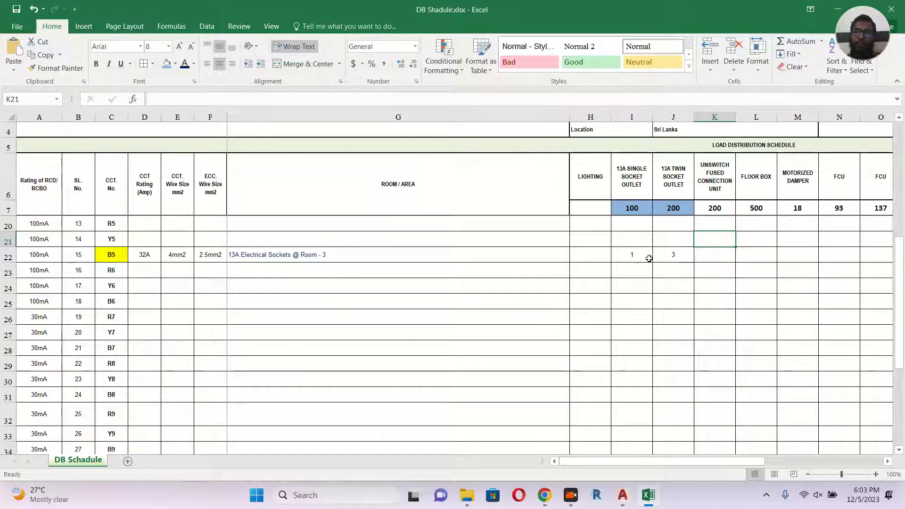
click(887, 461)
click(888, 462)
click(888, 461)
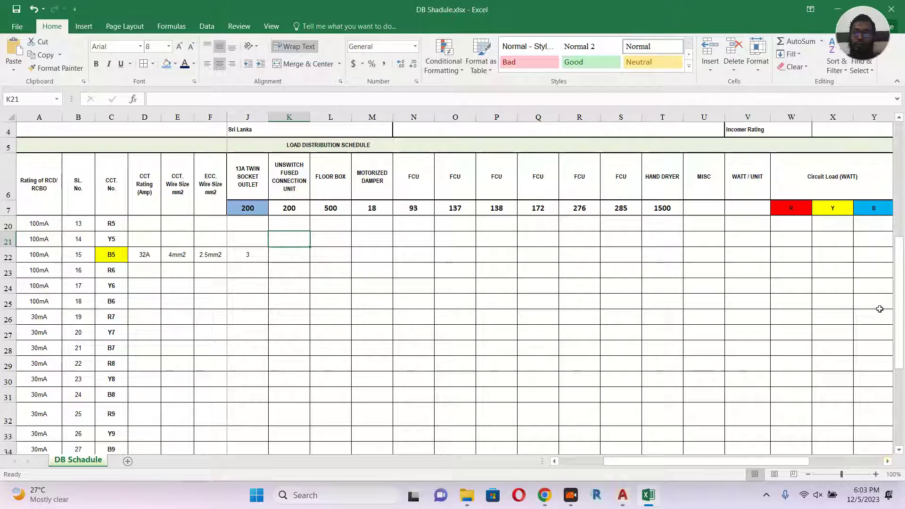
click(870, 257)
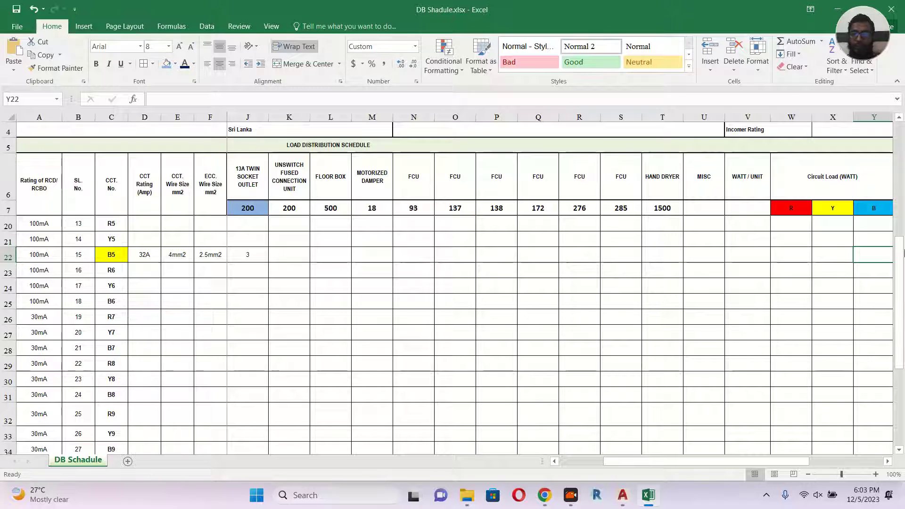
scroll(904, 253, right, 1)
text(700)
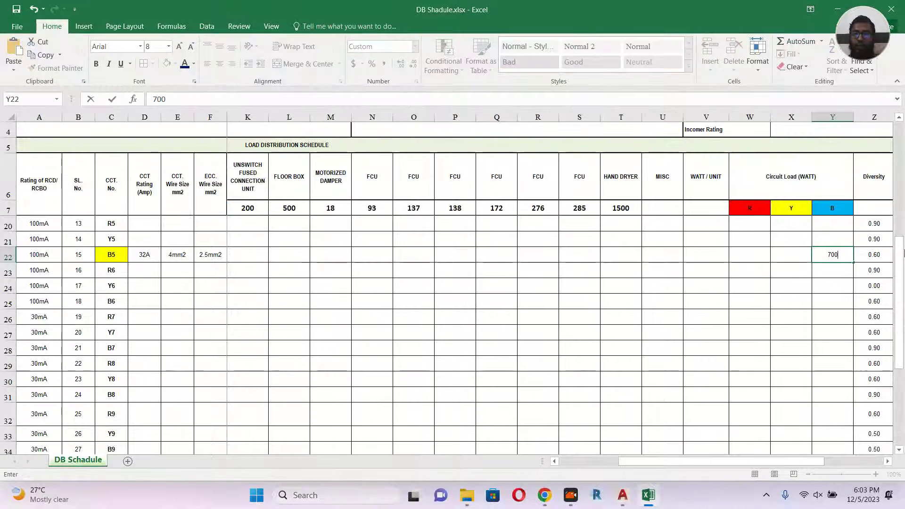
click(805, 306)
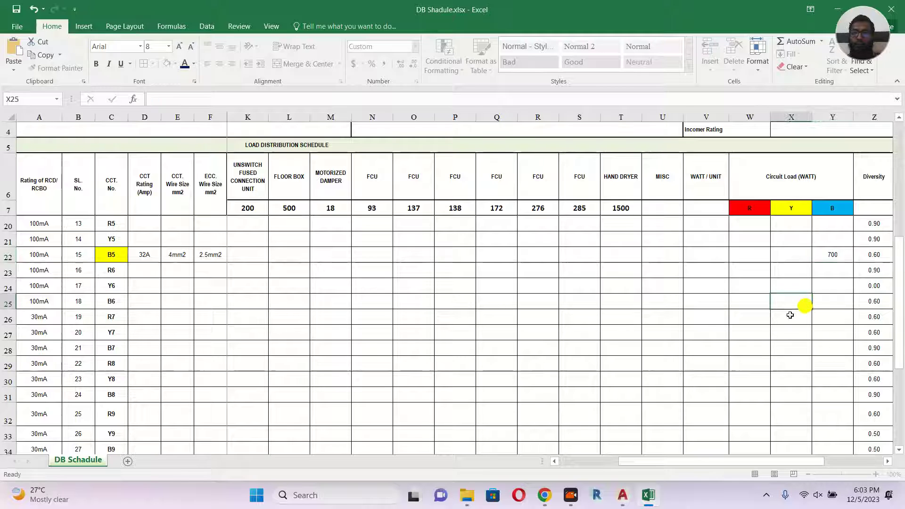
Step: Examine the B5 row's diversity factor and the formula behind its demand load
drag(811, 461, 878, 464)
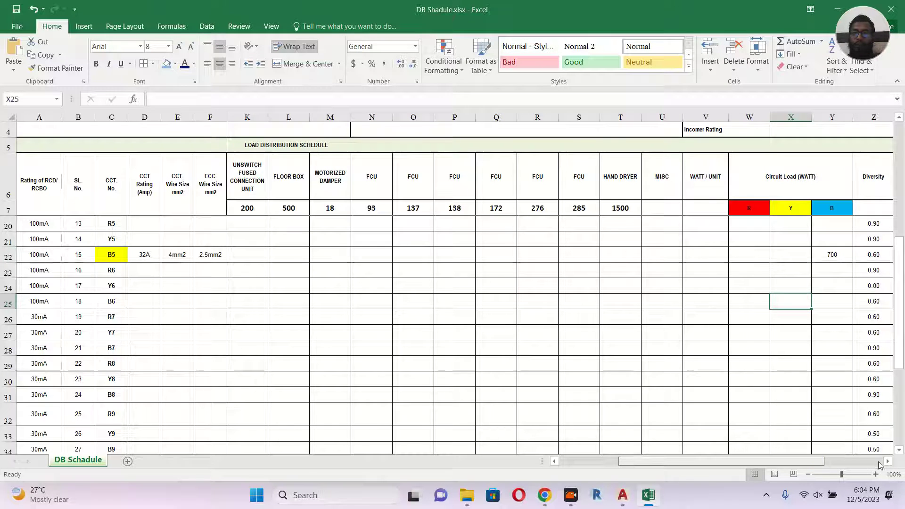
click(887, 461)
click(888, 462)
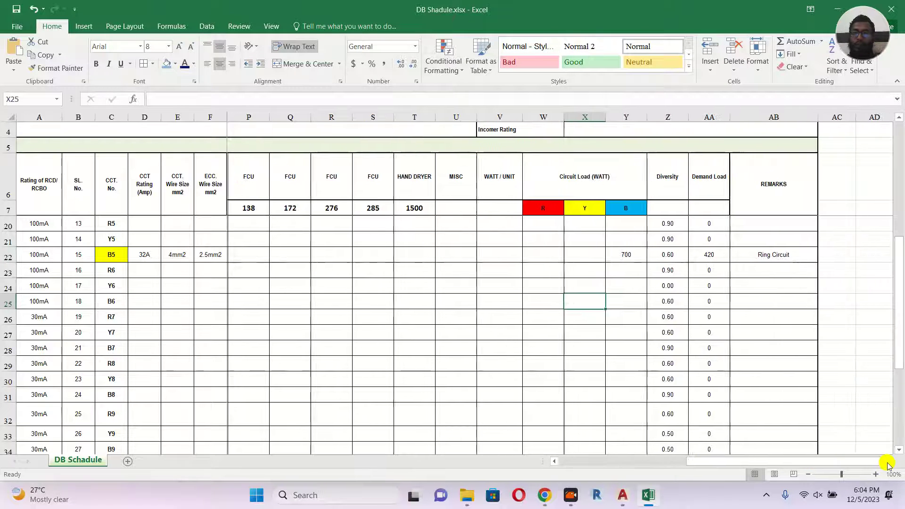
click(666, 255)
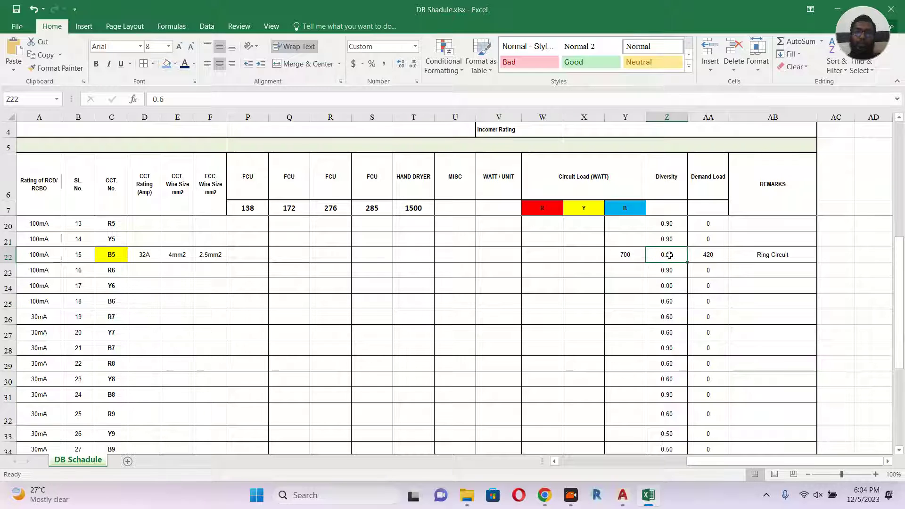
double_click(670, 255)
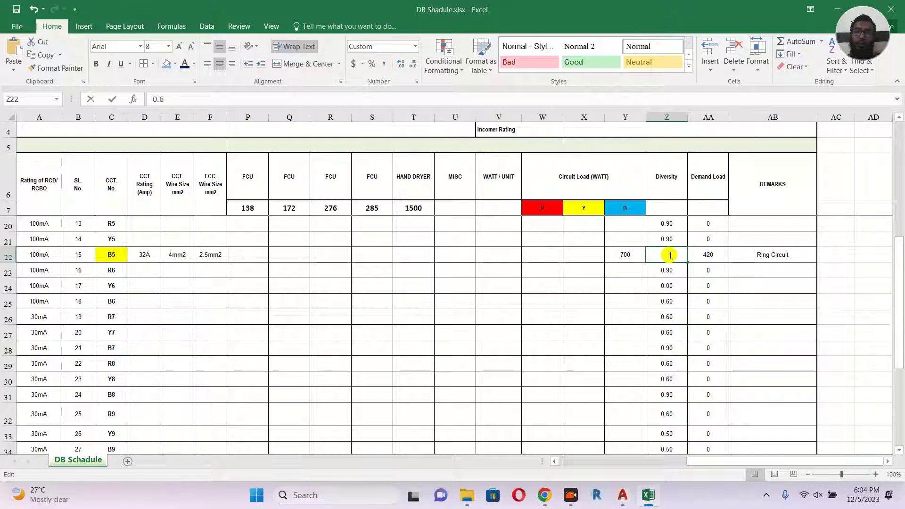
click(707, 255)
double_click(713, 256)
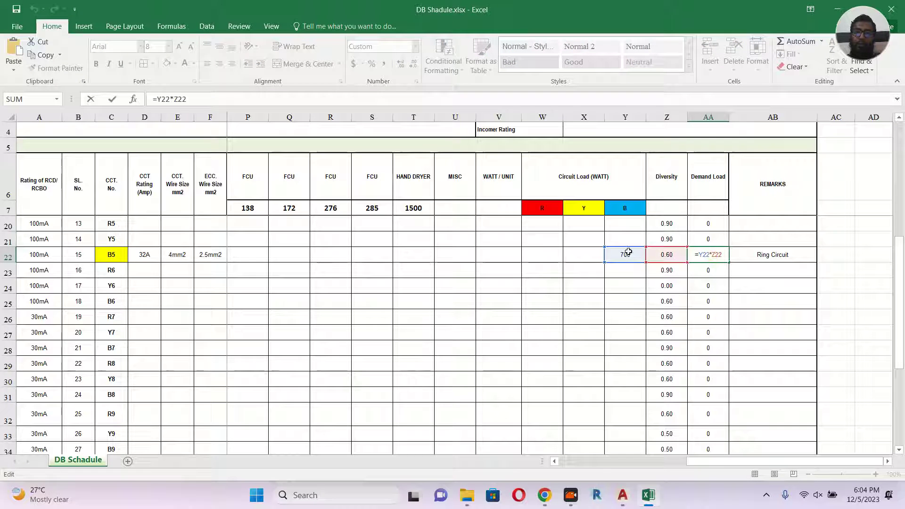
key(Escape)
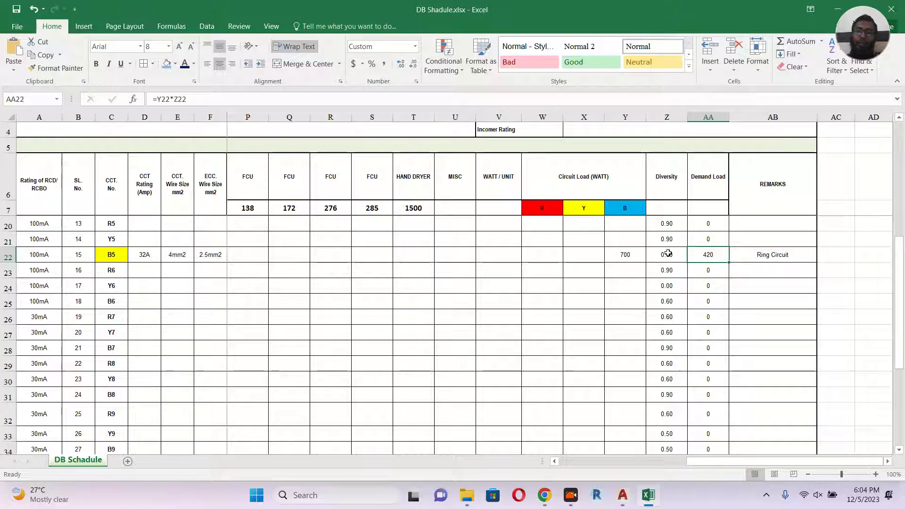
click(667, 254)
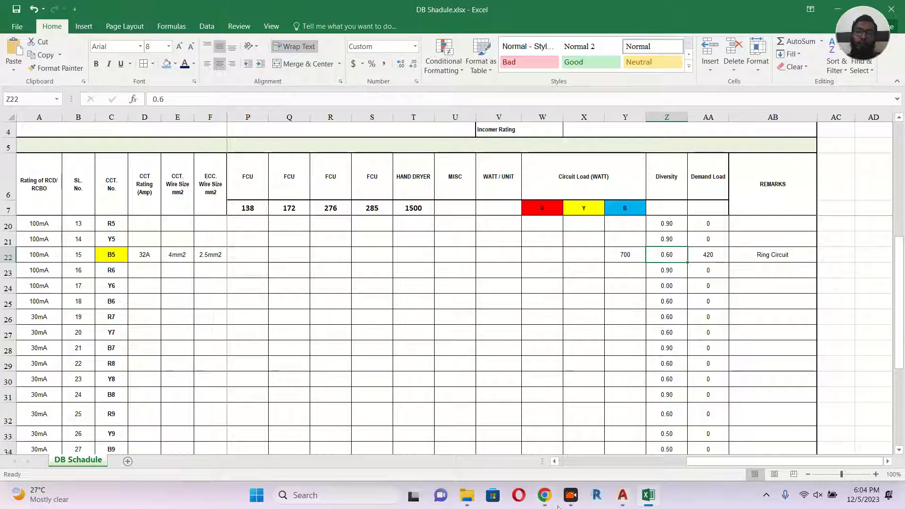
Step: Switch to Chrome, search Google for "qatar kahrama regulation", and show all web results instead of images
mouse_move(550, 505)
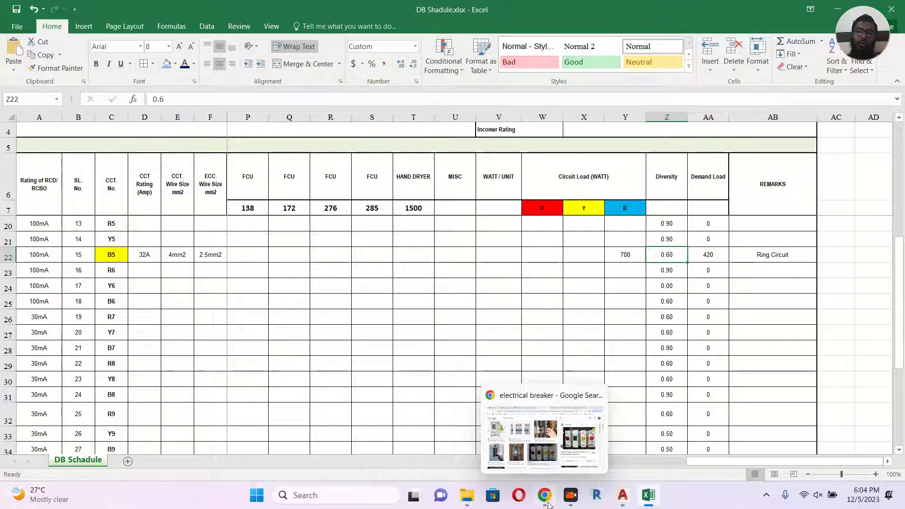
click(548, 504)
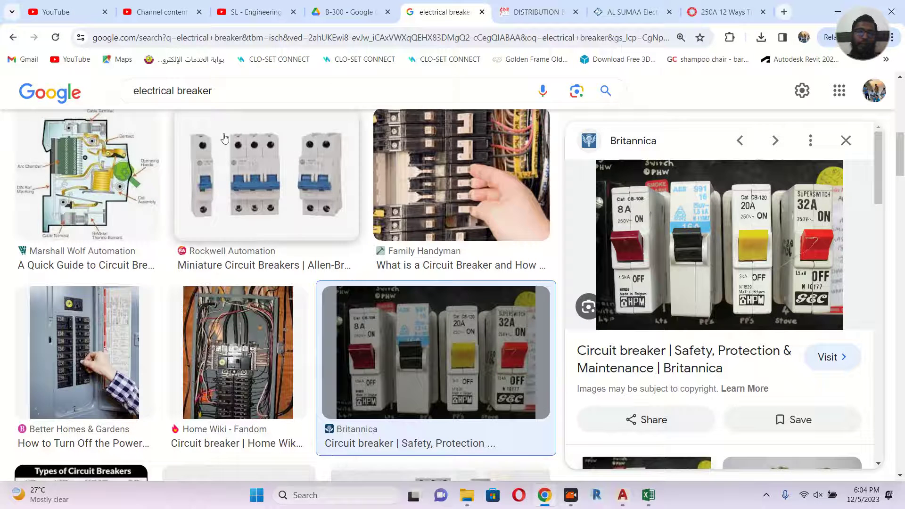
drag(224, 92, 113, 93)
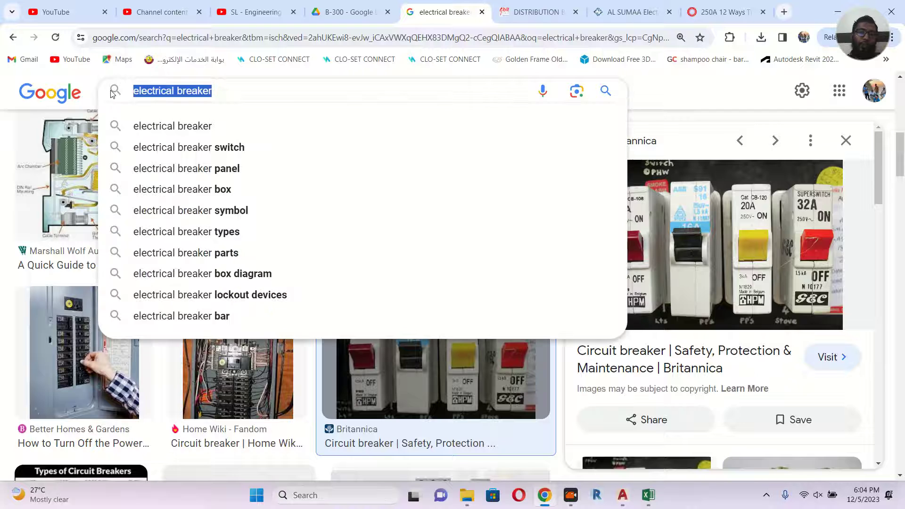
text(qata)
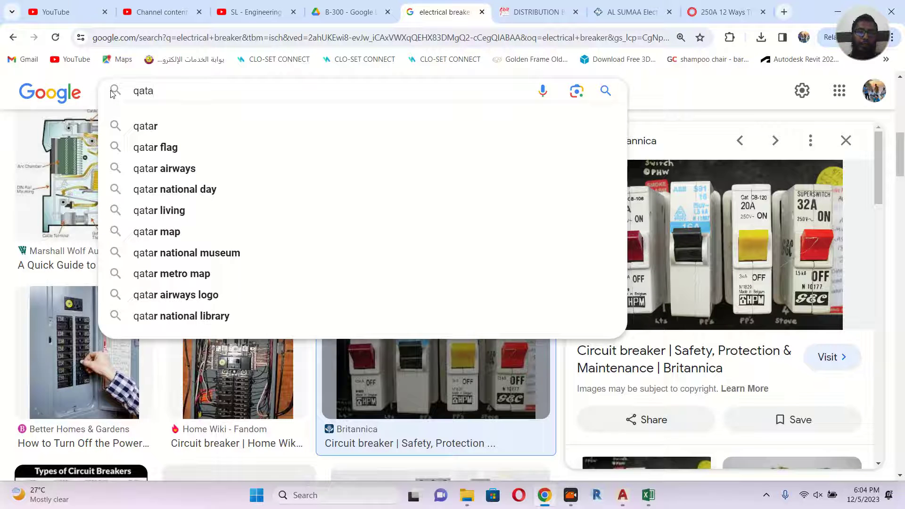
text(r)
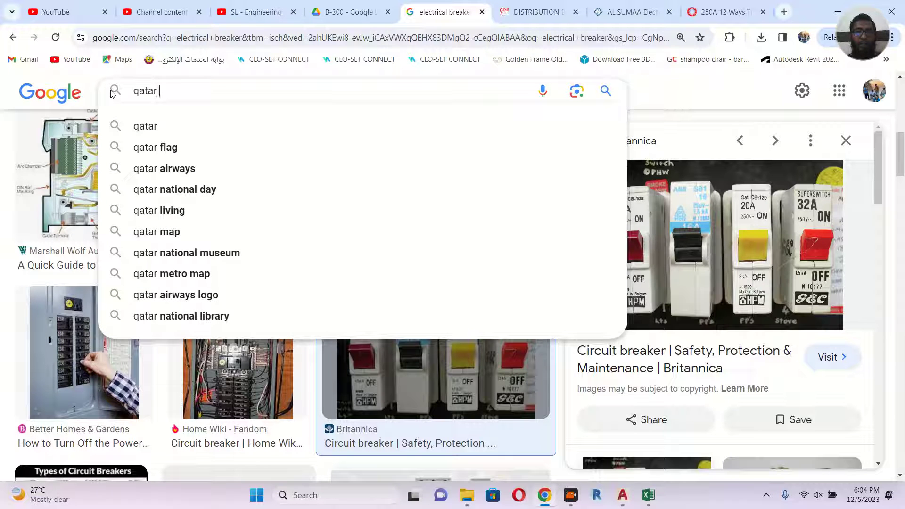
text( kah)
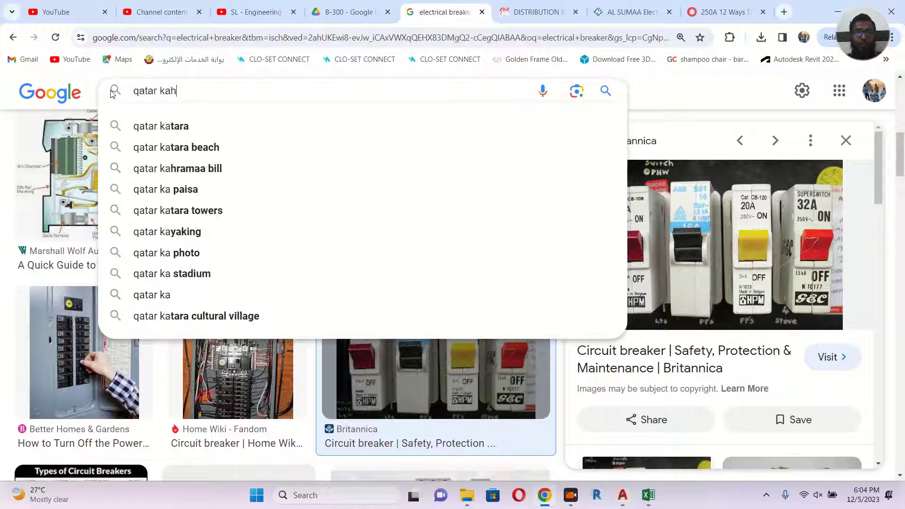
text(rama regu)
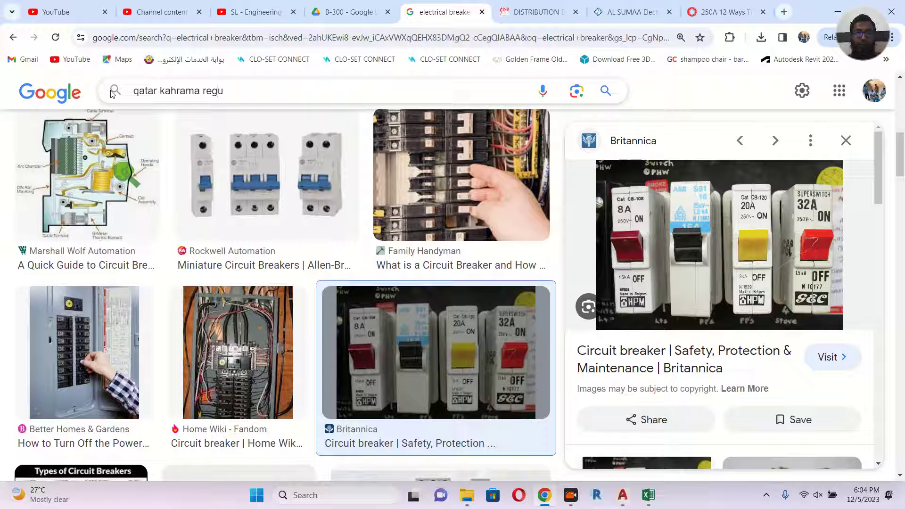
text(lation)
key(Return)
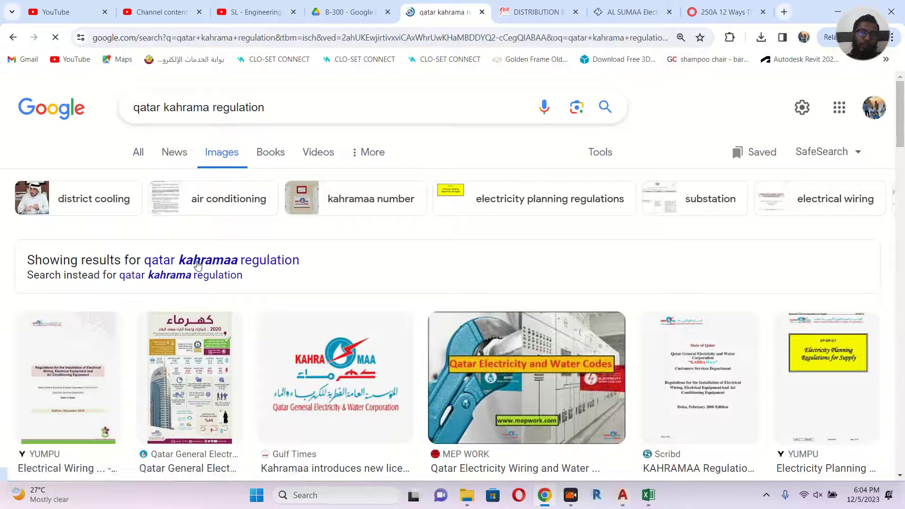
click(198, 262)
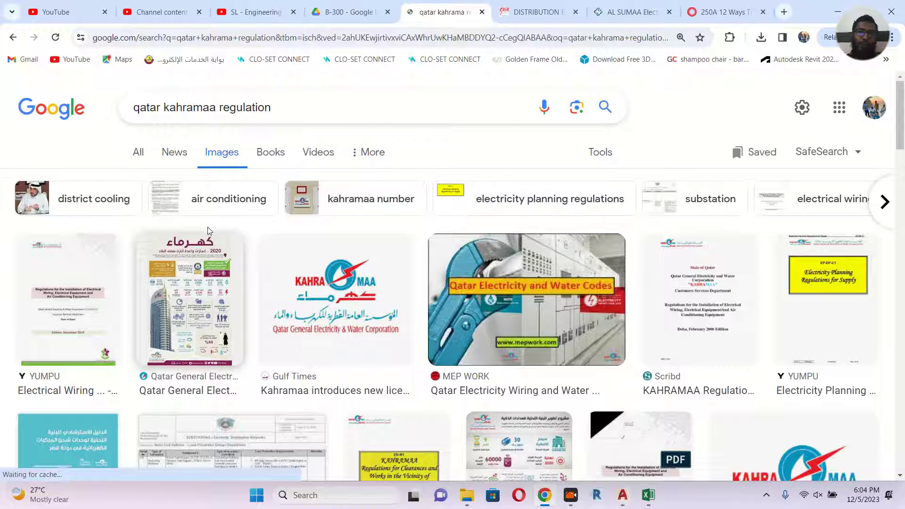
click(143, 154)
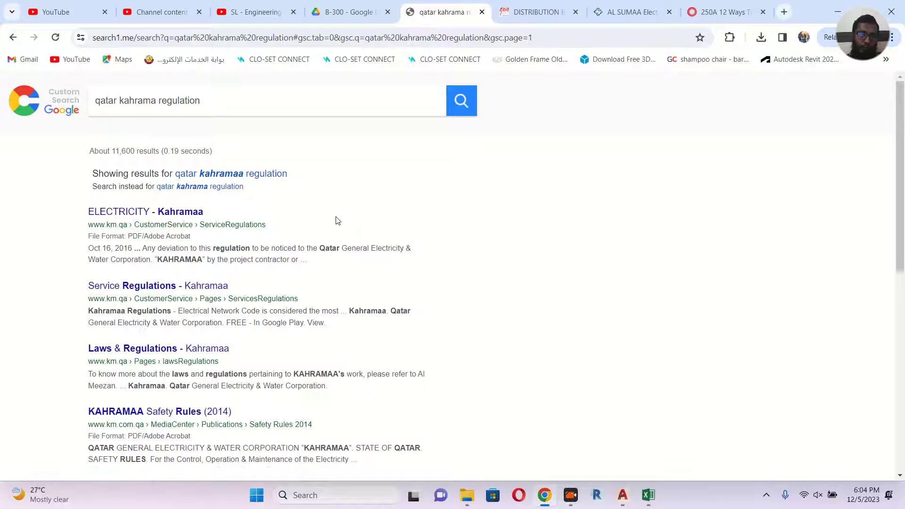
Step: Try to read the Scribd copy of the Kahramaa Regulations For The Installation of Electrical Wiri PDF, and return to the search results
scroll(336, 230, down, 3)
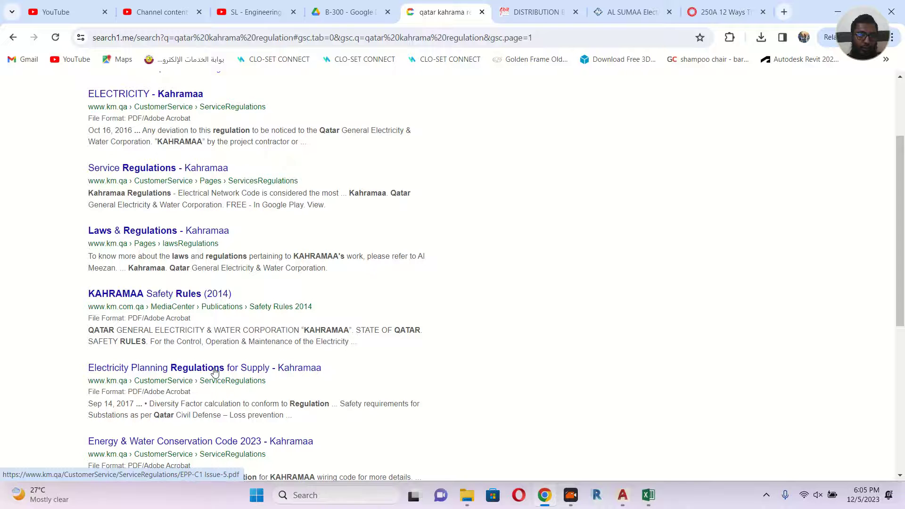
scroll(214, 372, down, 3)
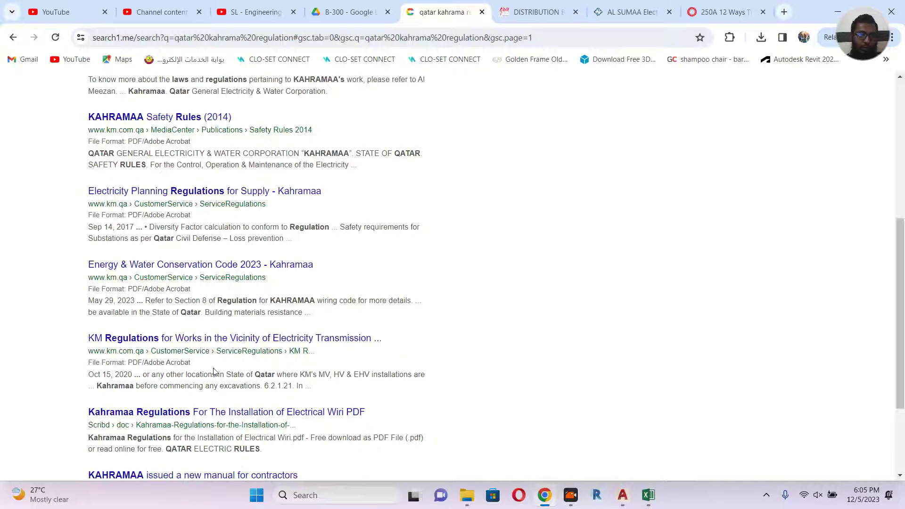
click(291, 415)
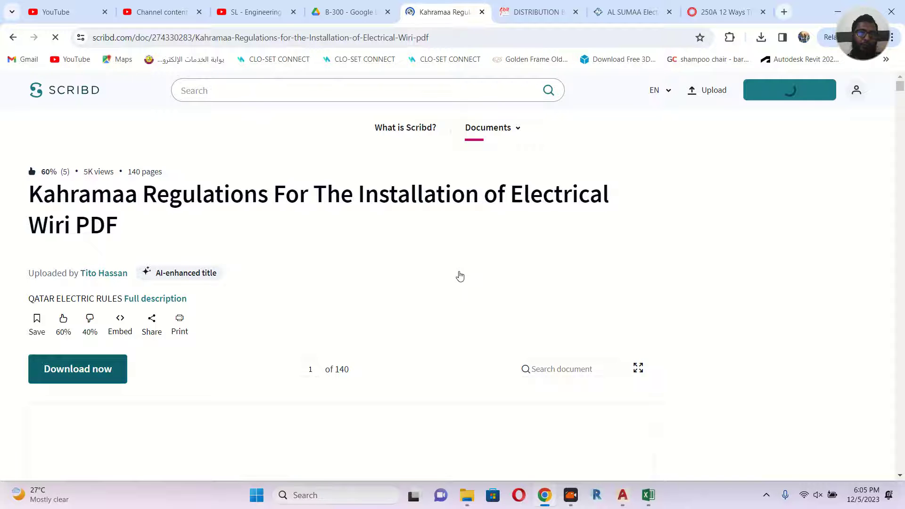
scroll(460, 275, down, 5)
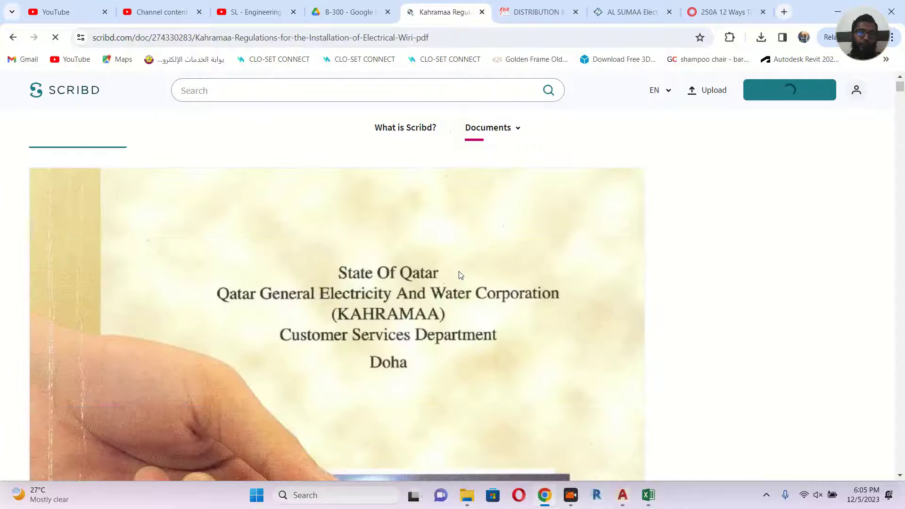
scroll(460, 275, down, 8)
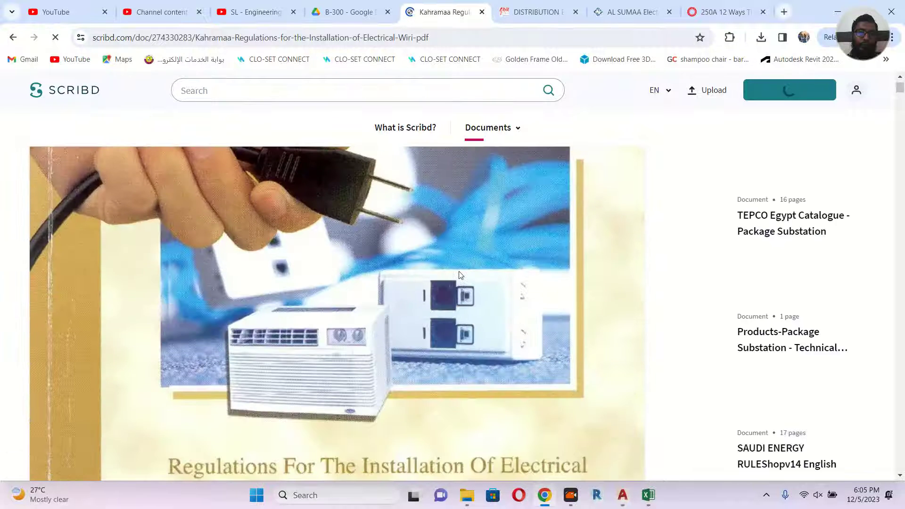
scroll(460, 275, down, 2)
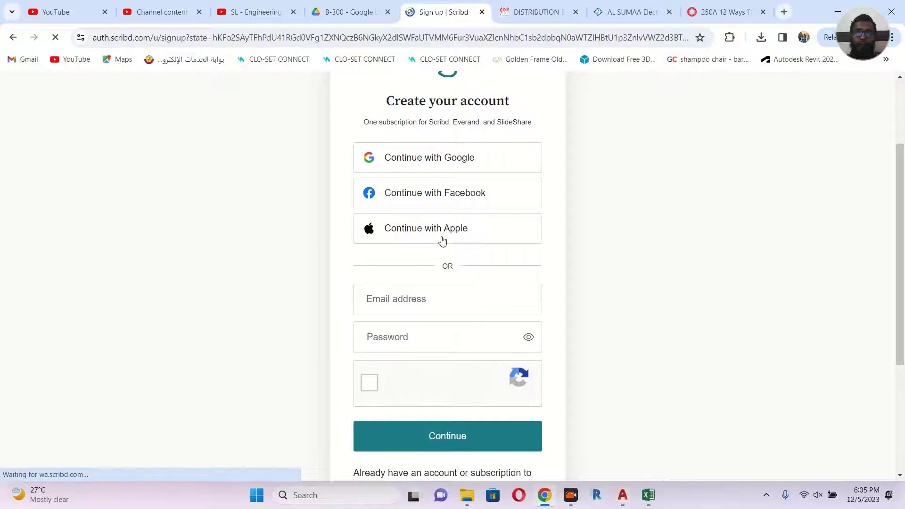
click(14, 43)
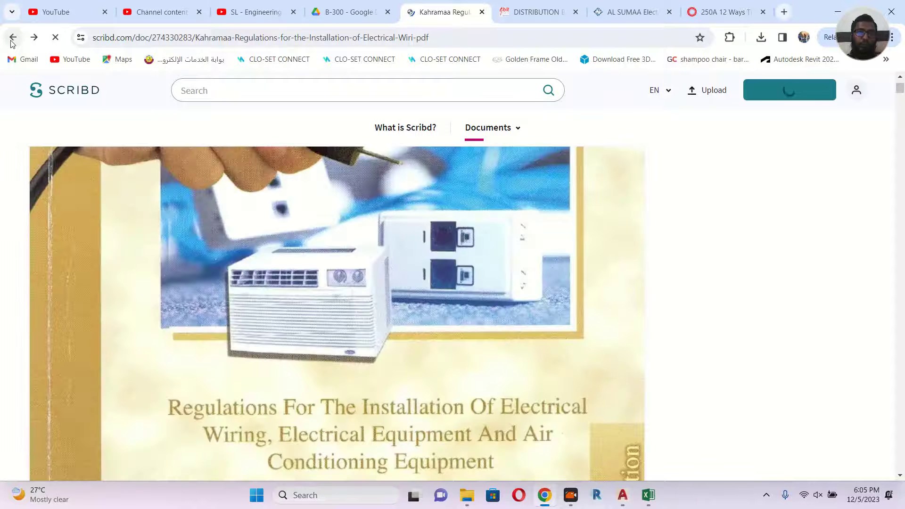
click(12, 43)
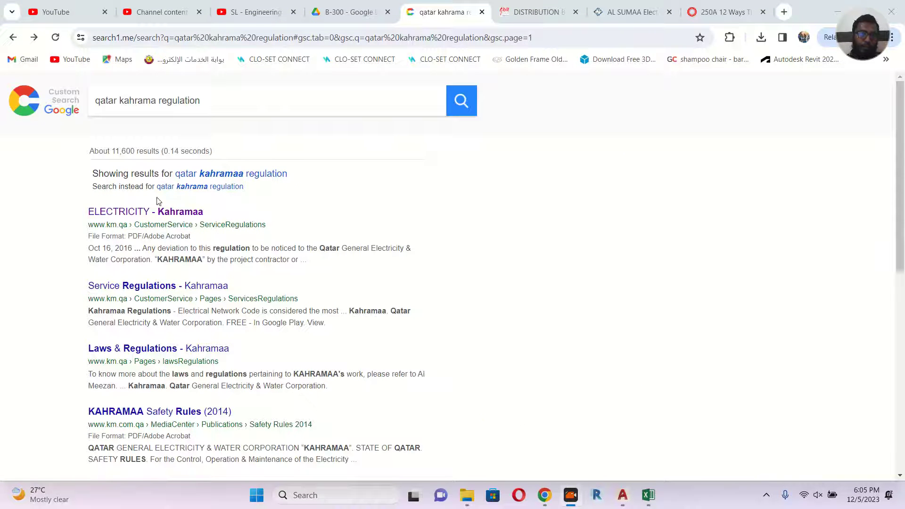
Step: Open the "ELECTRICITY - Kahramaa" PDF from the search results and view its cover page
click(185, 214)
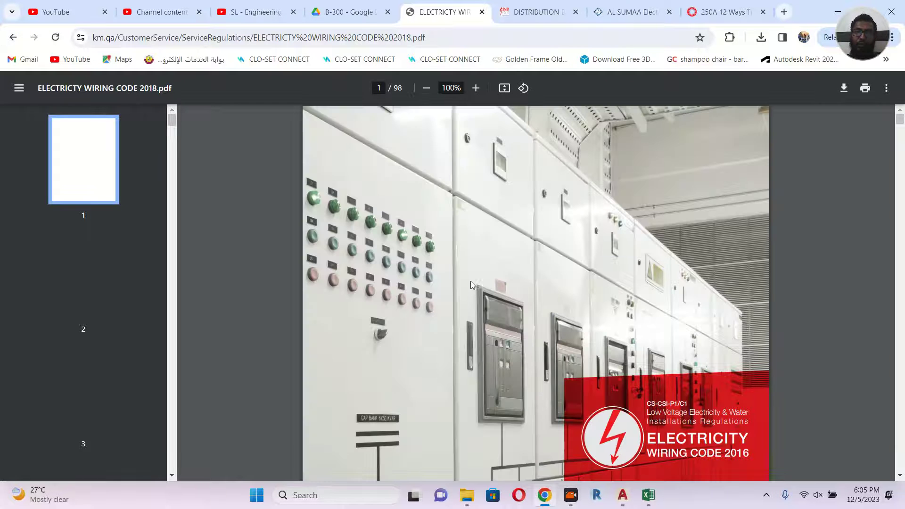
scroll(466, 283, down, 3)
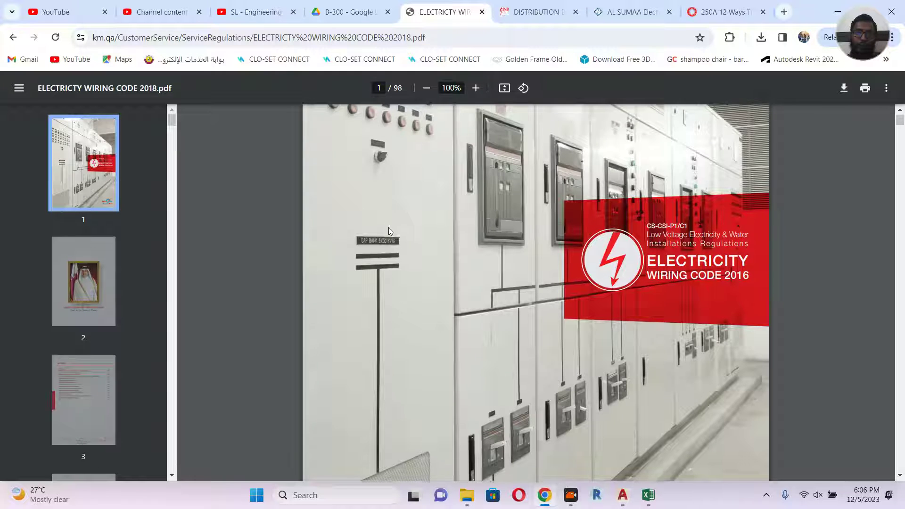
scroll(390, 230, down, 3)
Step: Save the PDF as ELECTRICTY WIRING CODE 2018.pdf in the Desktop's AutoCAD Class folder and briefly check the downloaded copy
right_click(393, 193)
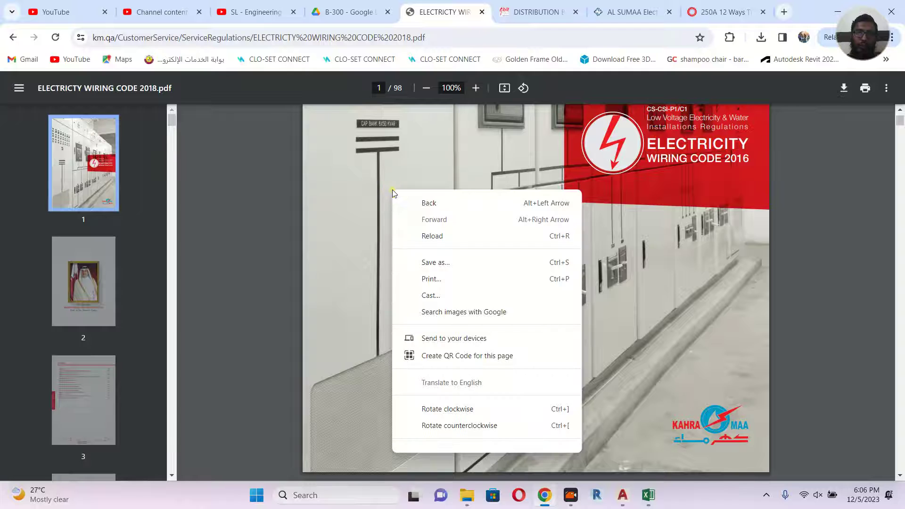
click(451, 262)
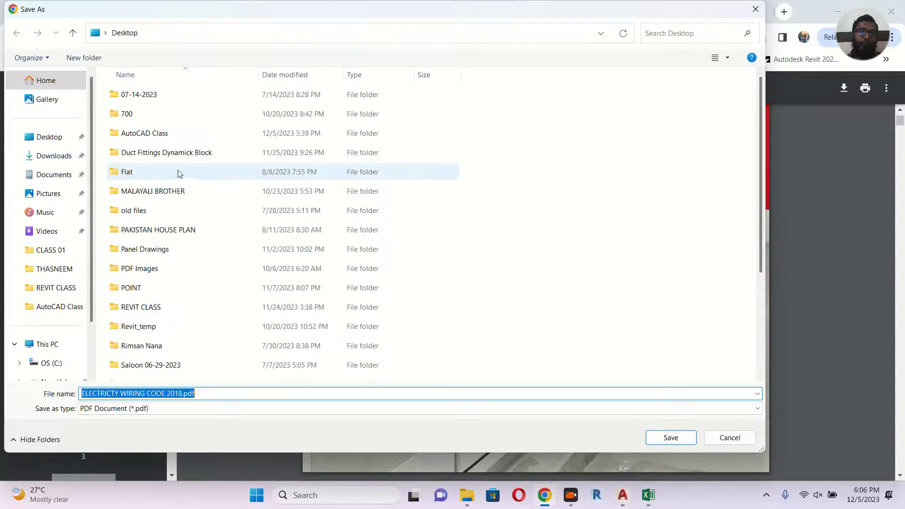
click(44, 143)
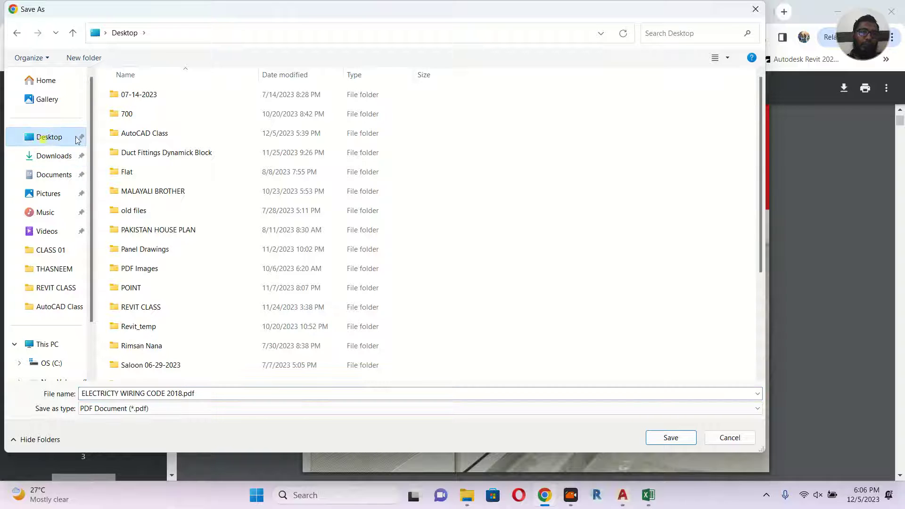
double_click(133, 134)
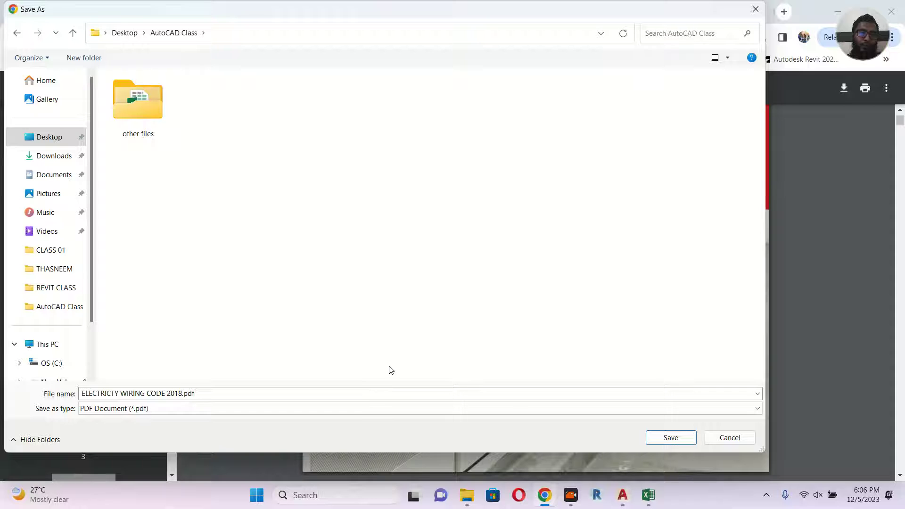
drag(442, 20, 429, 50)
click(657, 469)
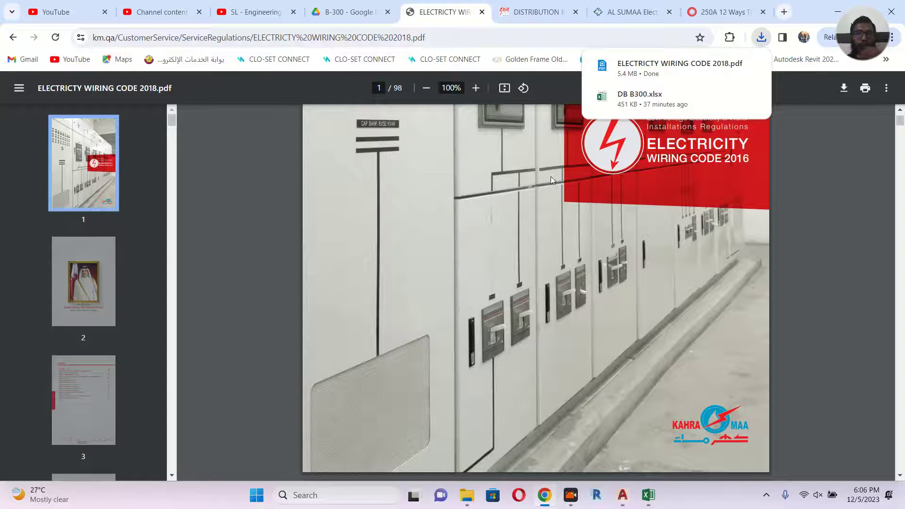
click(654, 63)
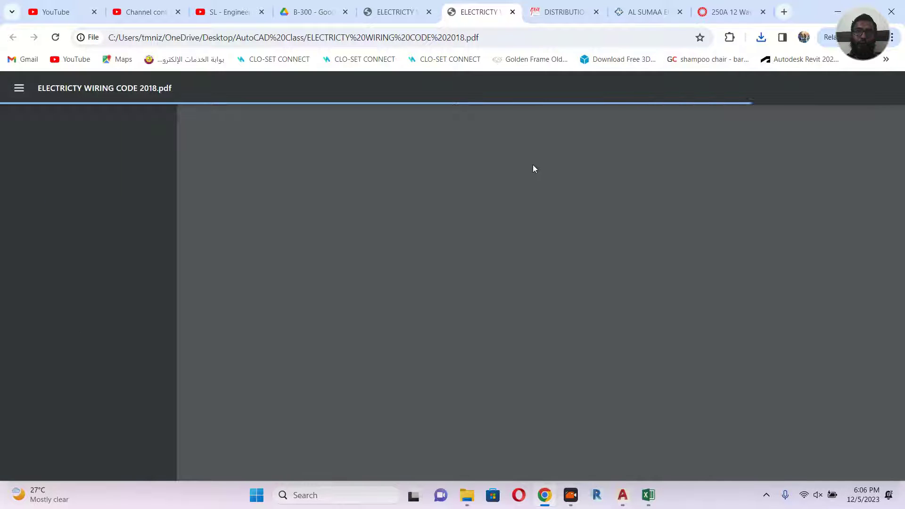
click(513, 13)
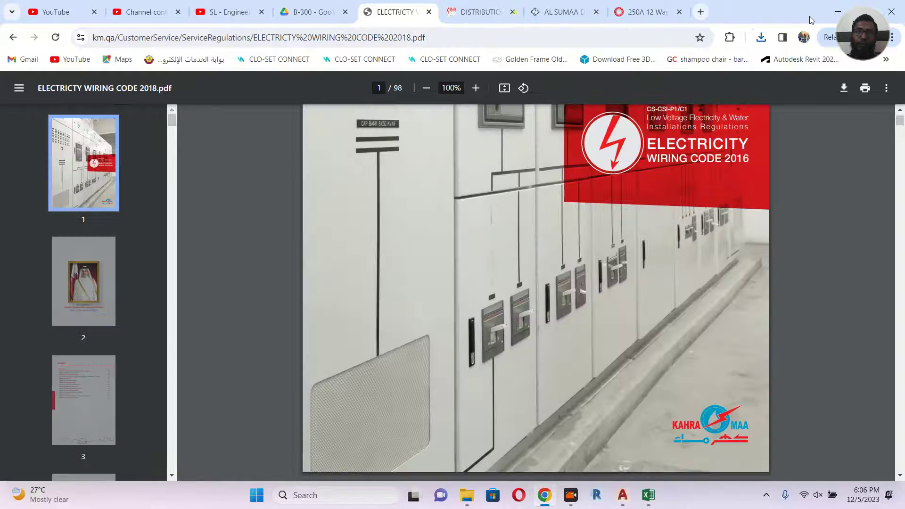
click(837, 8)
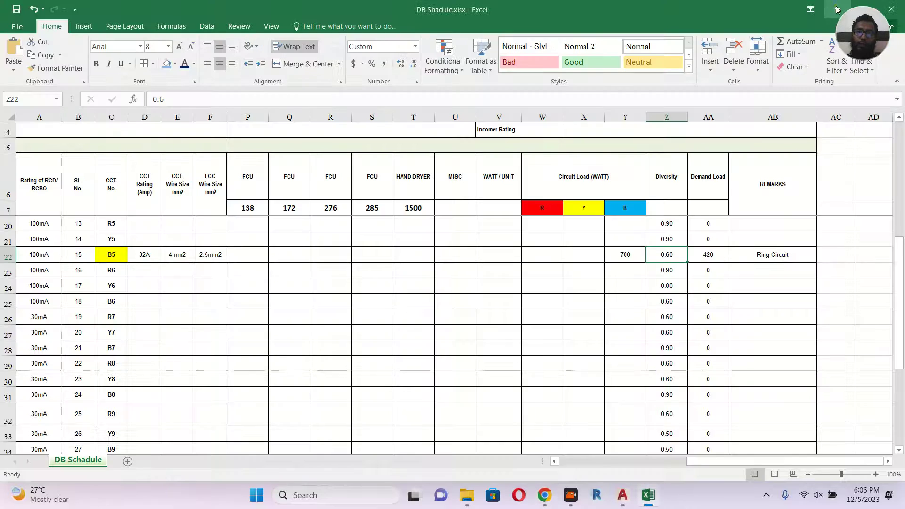
click(837, 8)
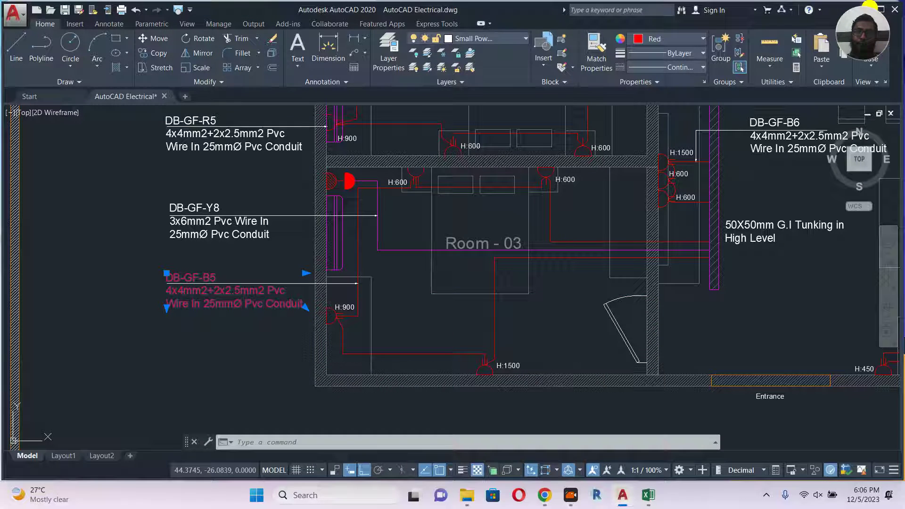
click(866, 9)
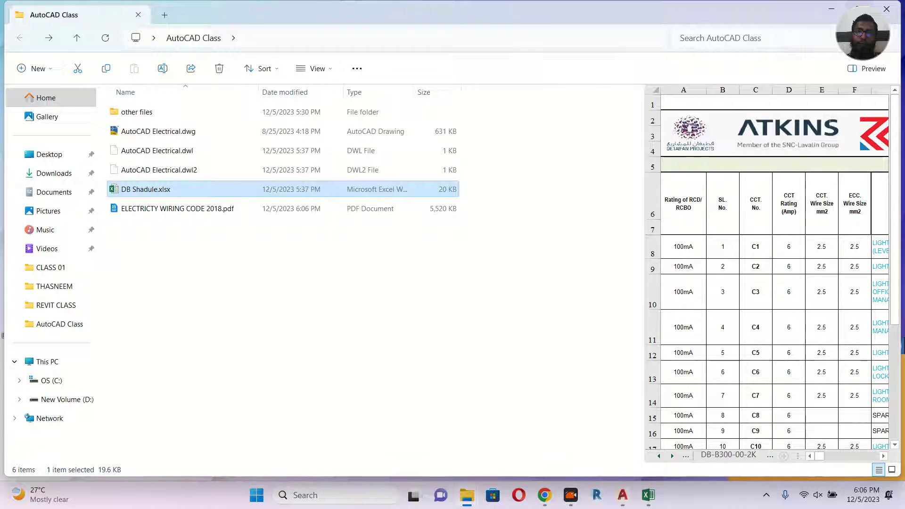
click(831, 9)
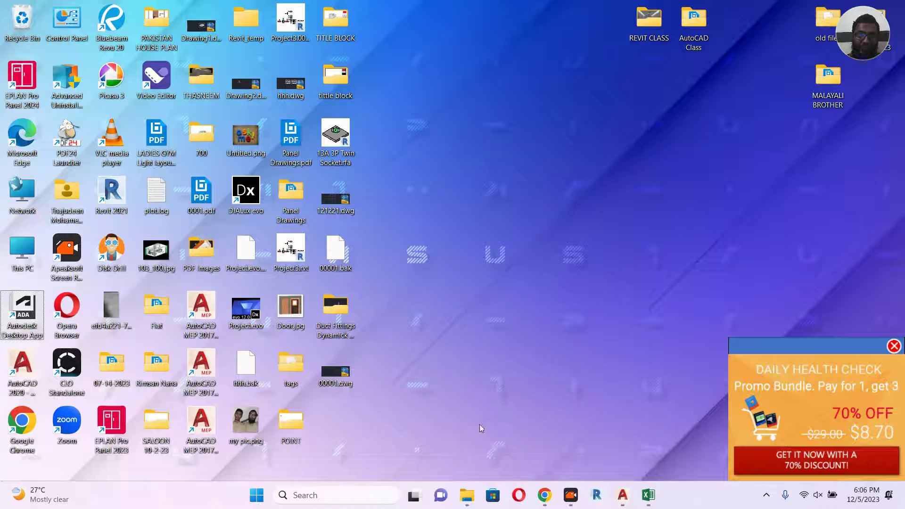
double_click(21, 251)
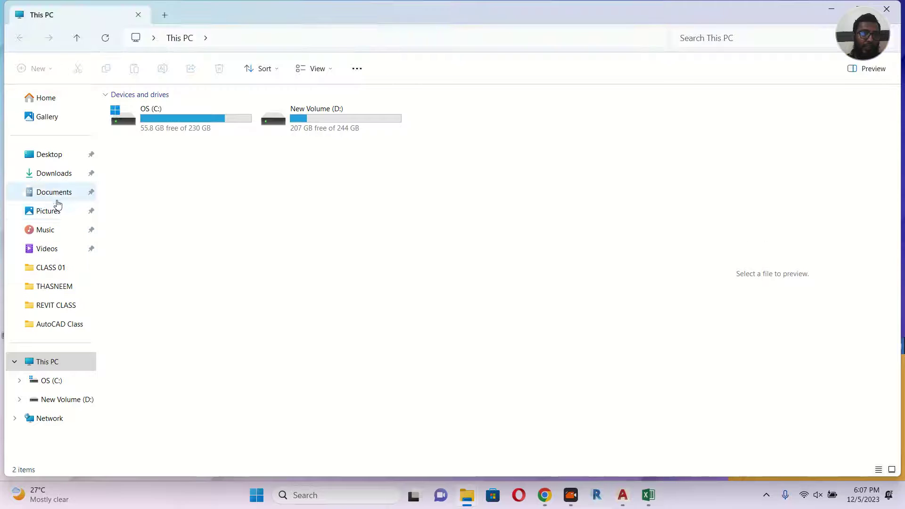
double_click(296, 119)
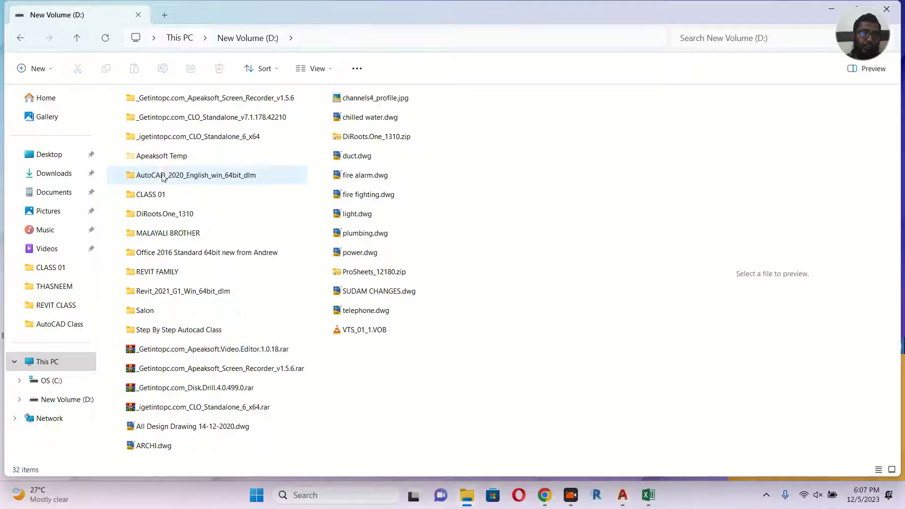
click(171, 162)
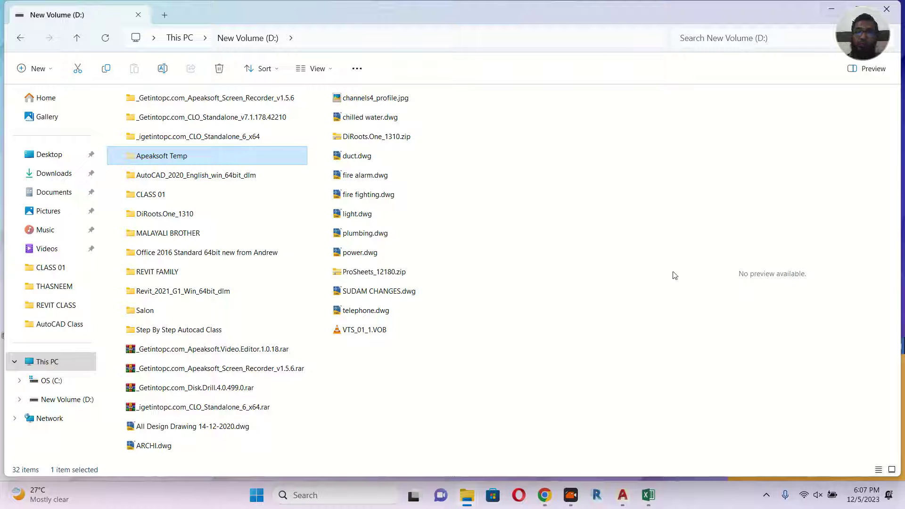
click(544, 495)
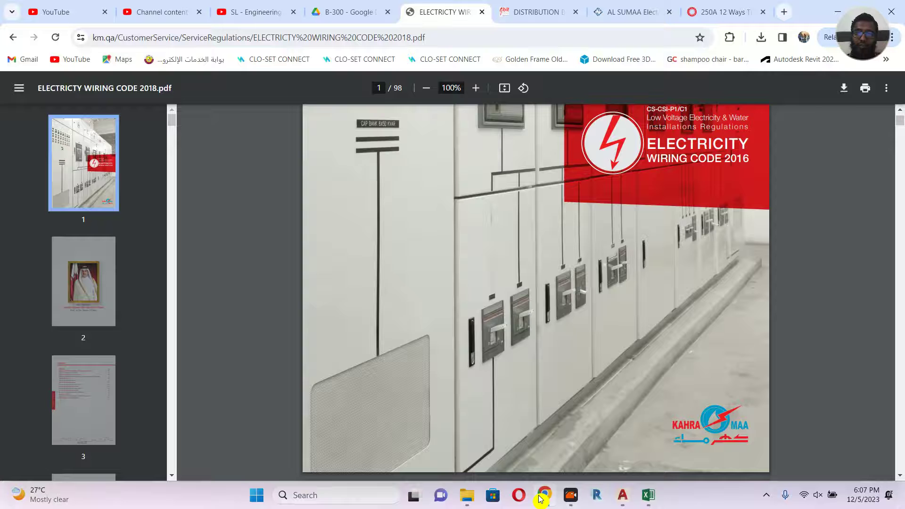
Step: Open the saved ELECTRICTY WIRING CODE 2018.pdf from the AutoCAD Class folder in Bluebeam Revu and postpone the Revu update
right_click(415, 239)
click(459, 309)
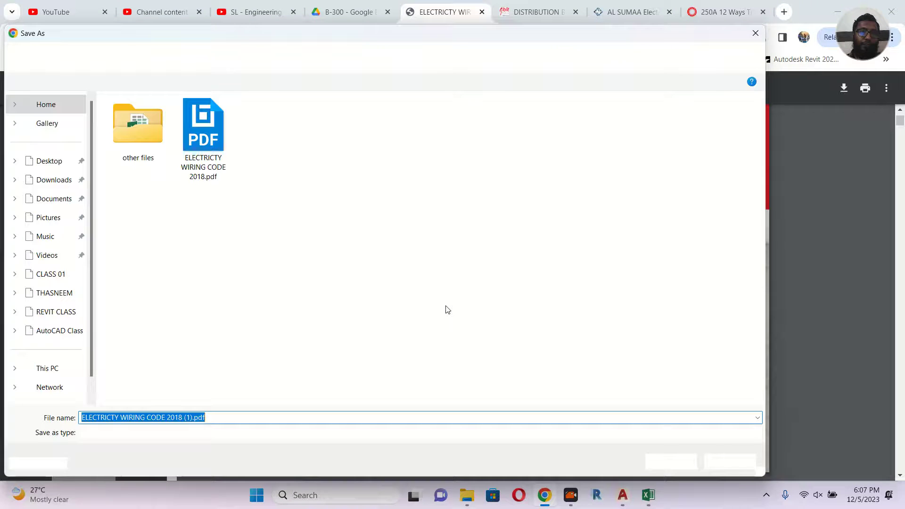
click(204, 129)
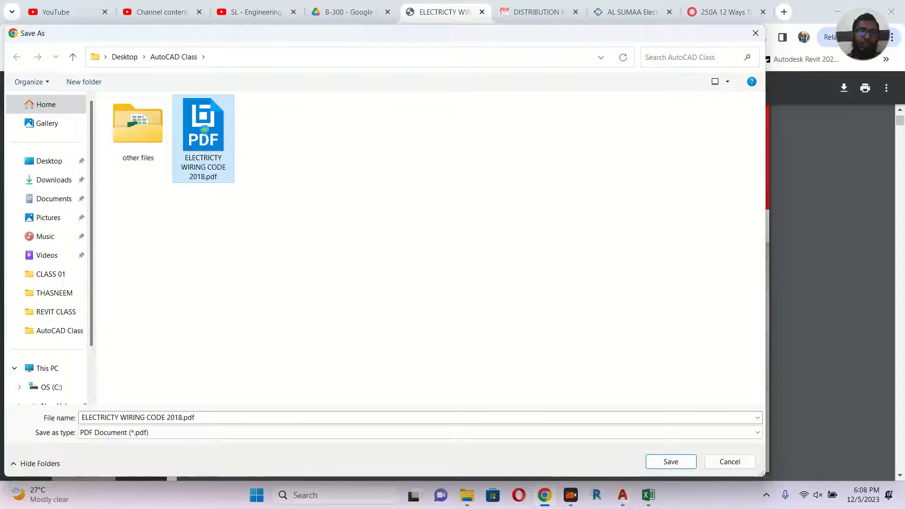
right_click(205, 133)
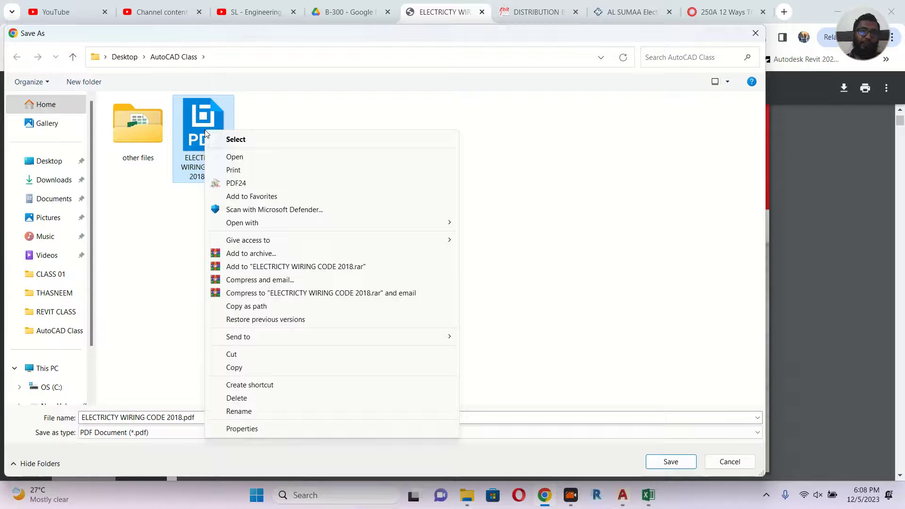
click(240, 158)
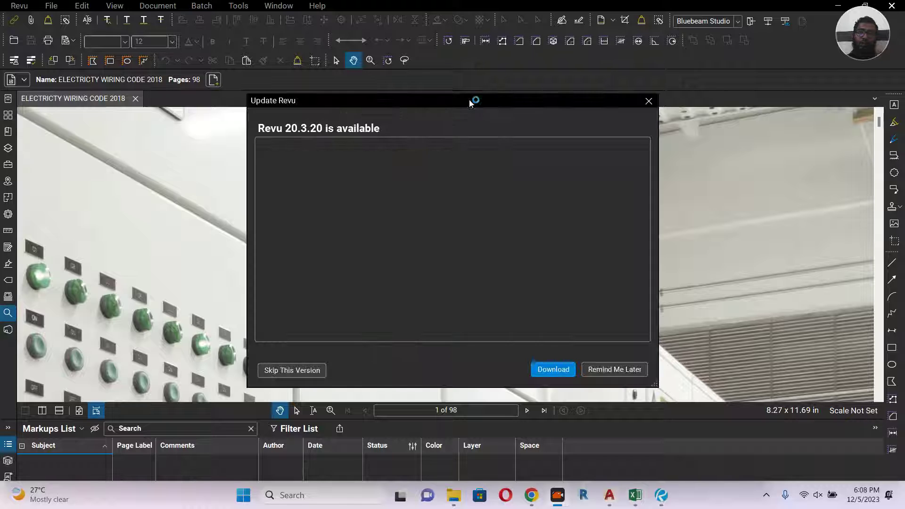
click(622, 369)
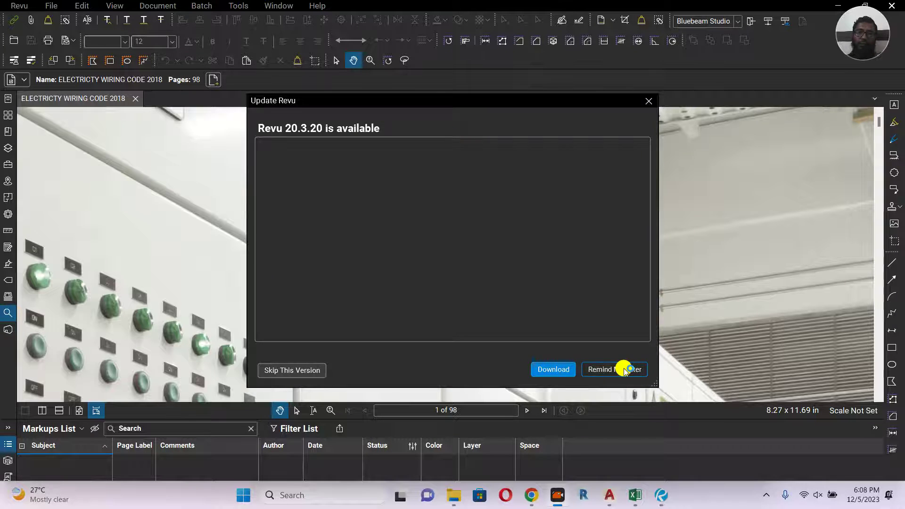
Step: Run a text search for "diver" in the current document
scroll(481, 268, down, 5)
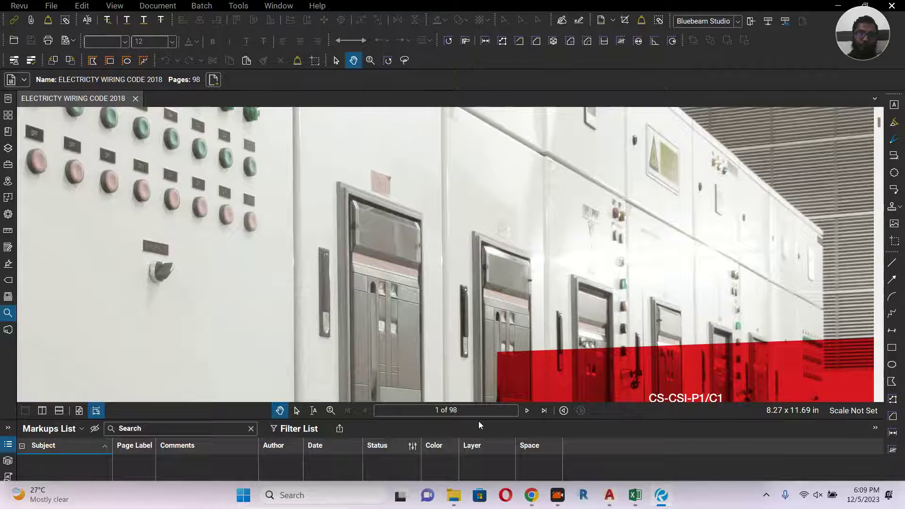
key(alt+b)
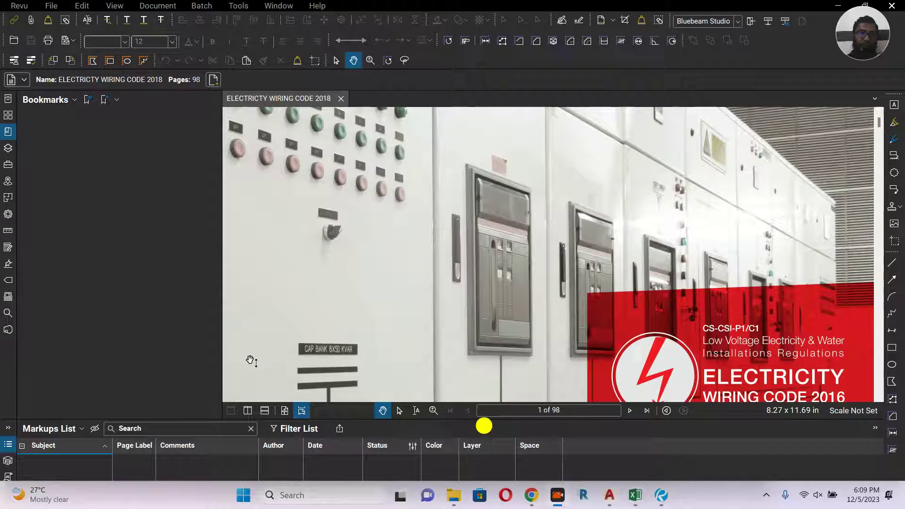
click(6, 312)
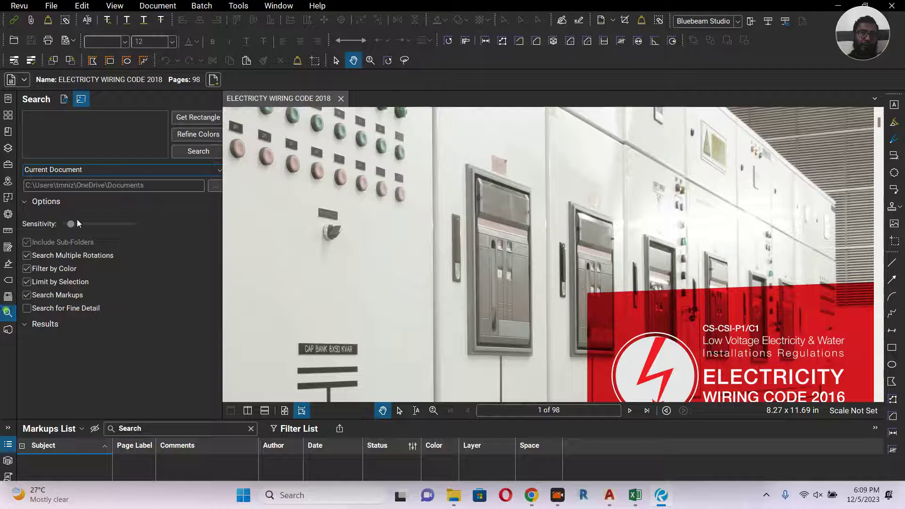
click(65, 100)
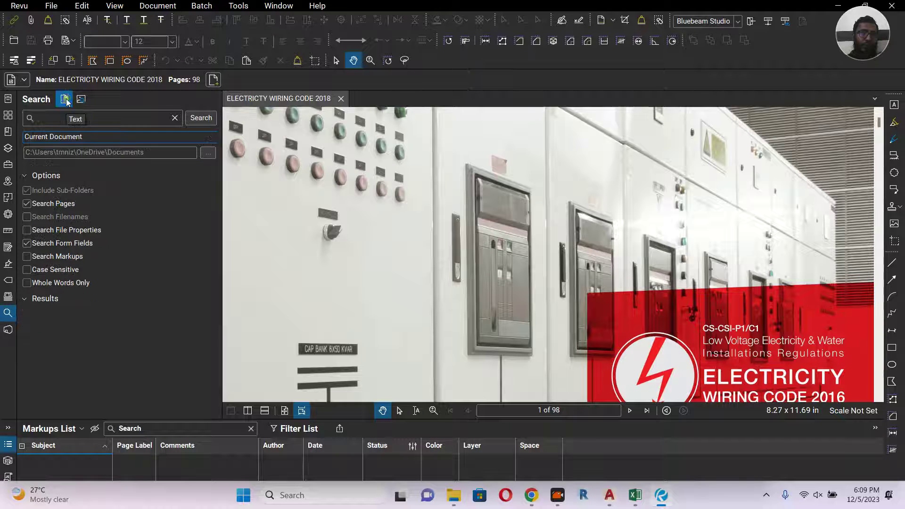
click(82, 120)
text(div)
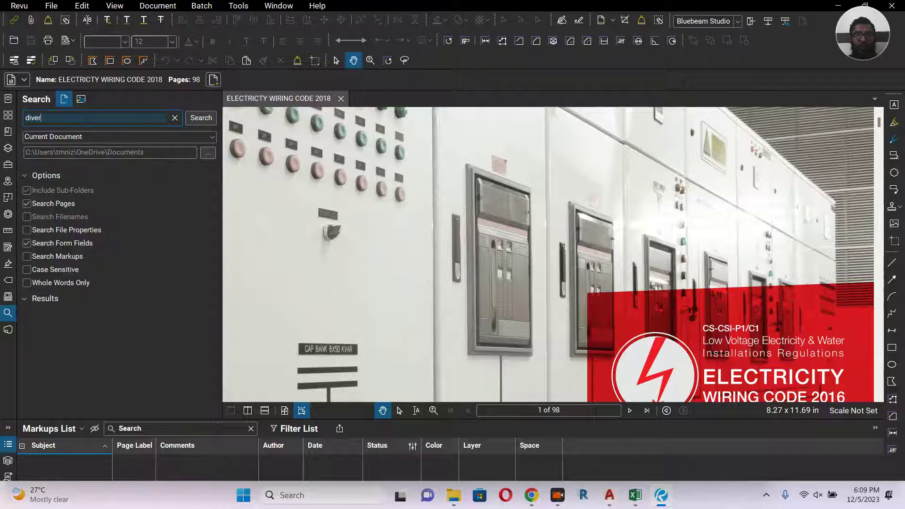
text(er)
key(Return)
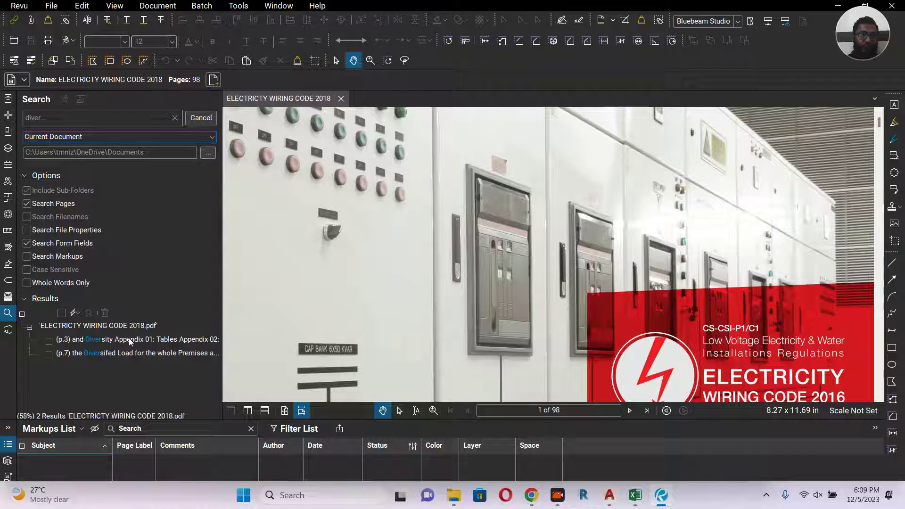
Step: Examine the diversity matches on pages 3, 7 and 78, including Section 12 on connected loads, MAX demand and diversity factors
click(129, 339)
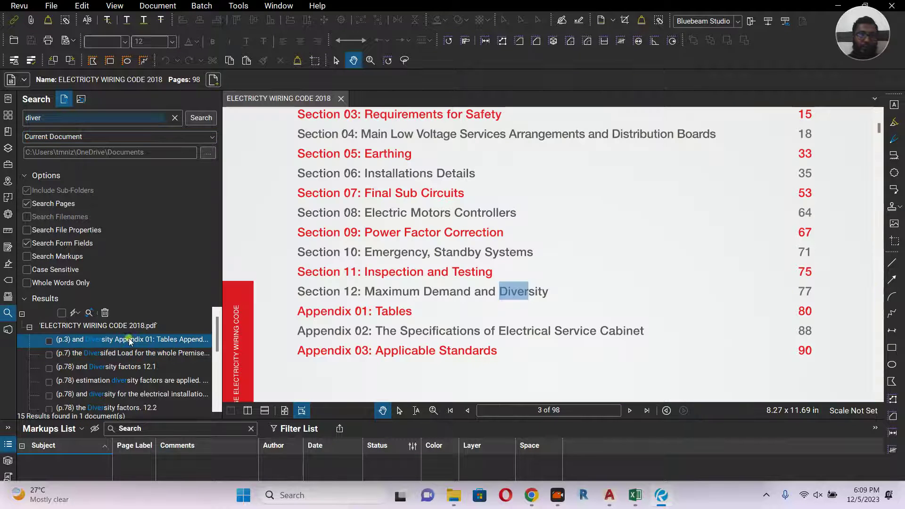
click(125, 355)
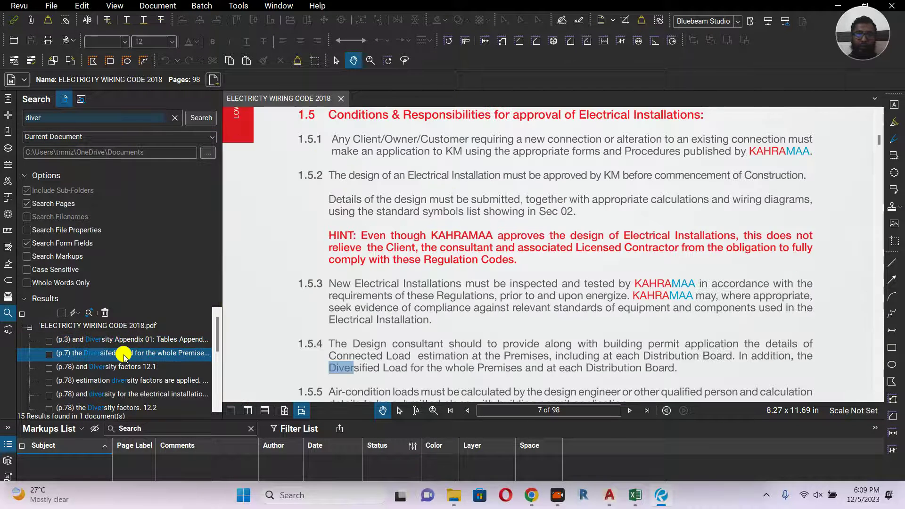
click(120, 368)
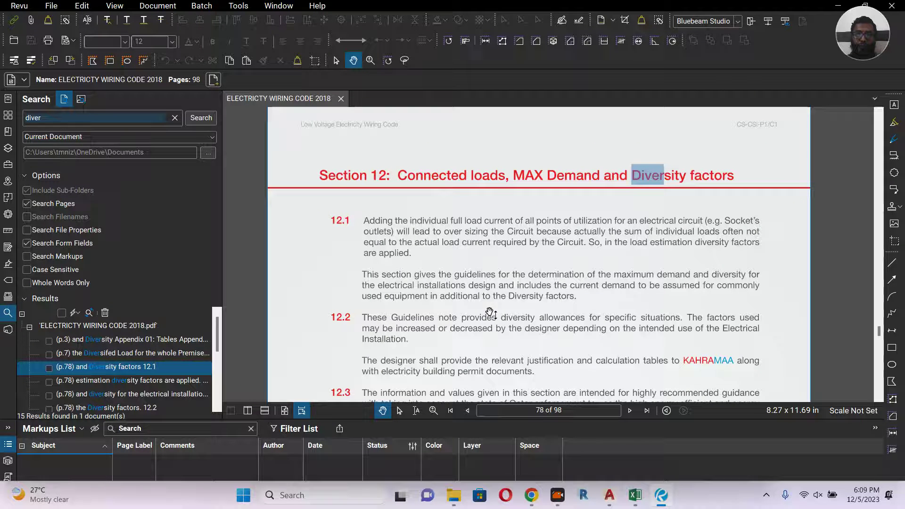
click(433, 410)
scroll(473, 279, down, 3)
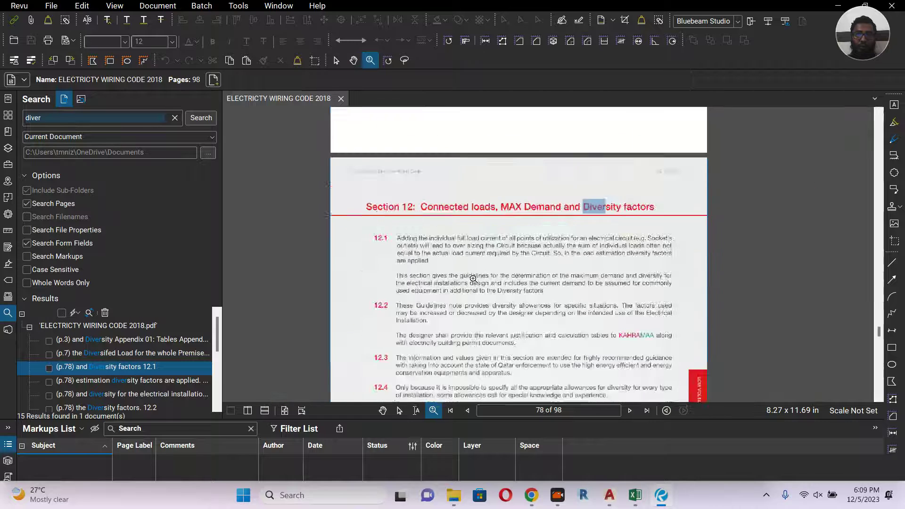
click(149, 385)
click(148, 395)
scroll(150, 391, down, 4)
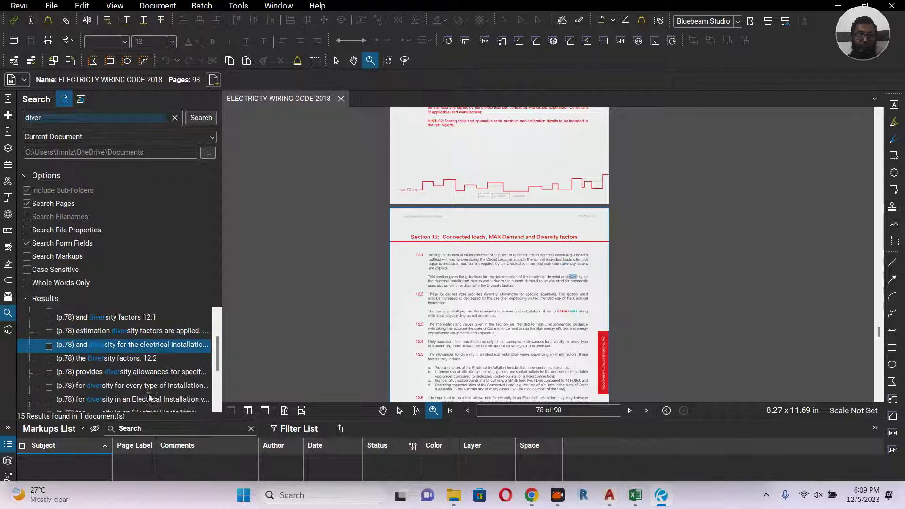
scroll(445, 234, down, 4)
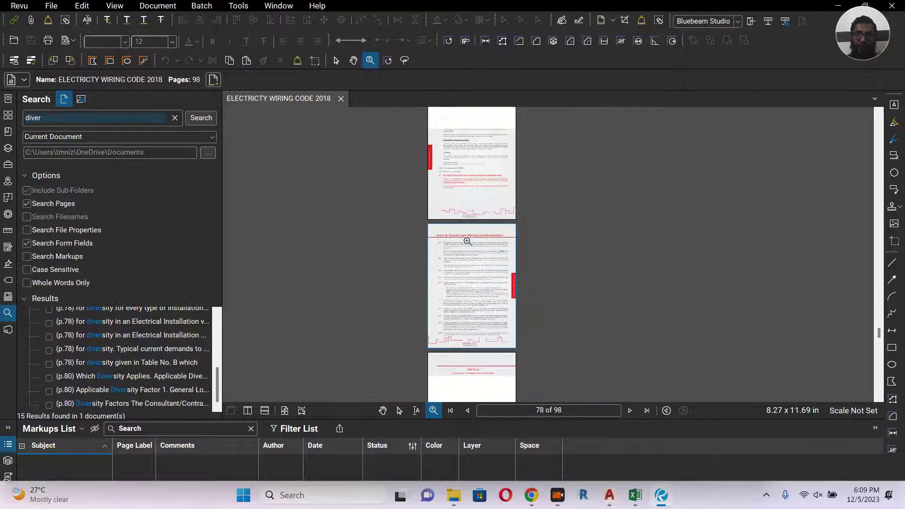
Step: Show the page thumbnails and examine page 7 and the licensed contractor classification table on page 8
click(9, 133)
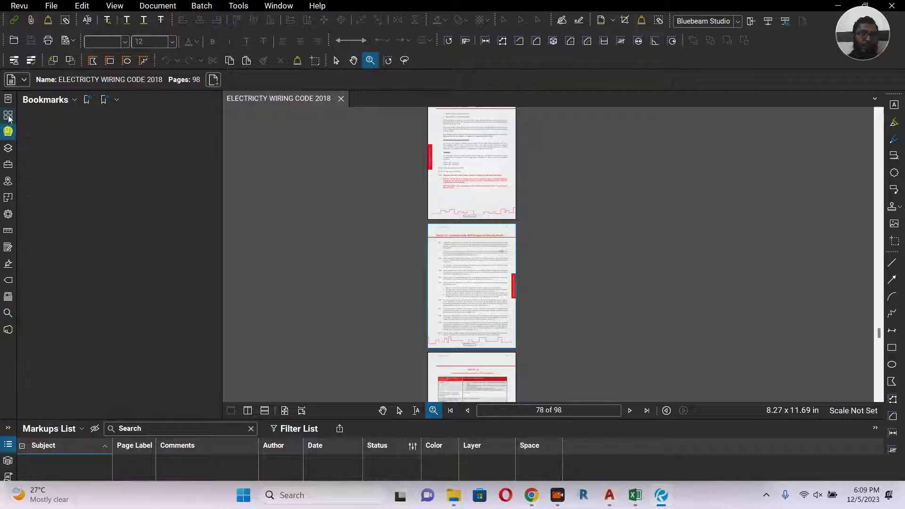
click(8, 100)
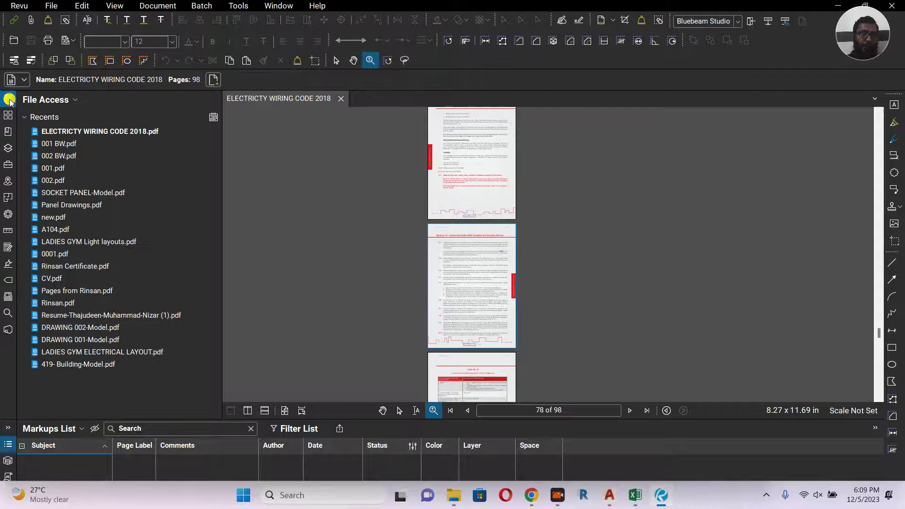
click(8, 117)
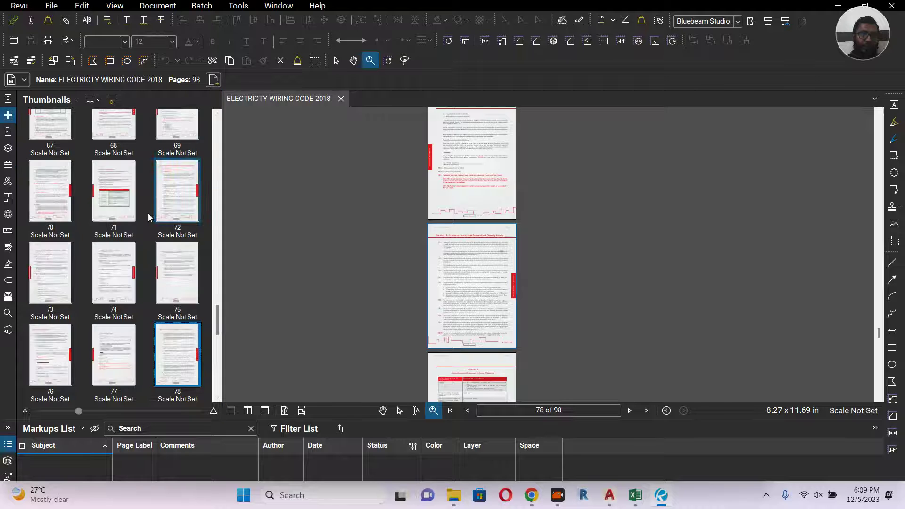
scroll(148, 216, up, 5)
scroll(148, 213, up, 15)
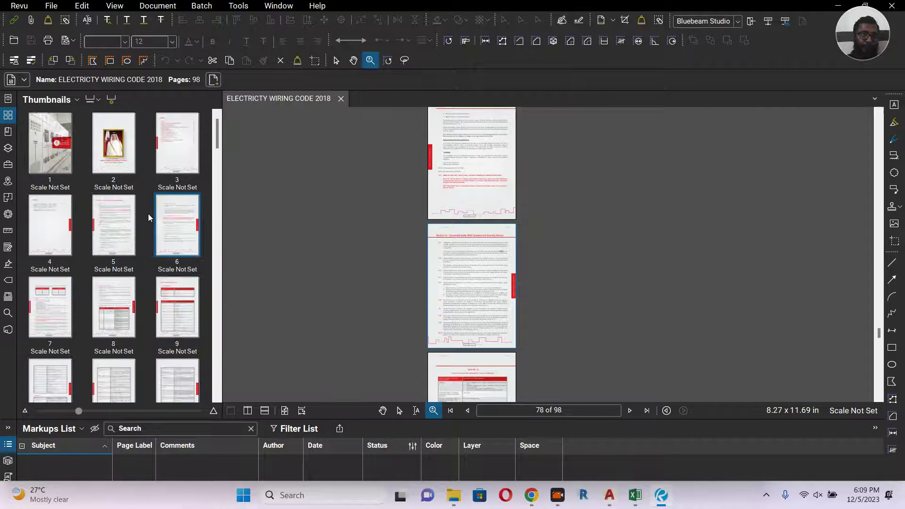
scroll(147, 214, up, 4)
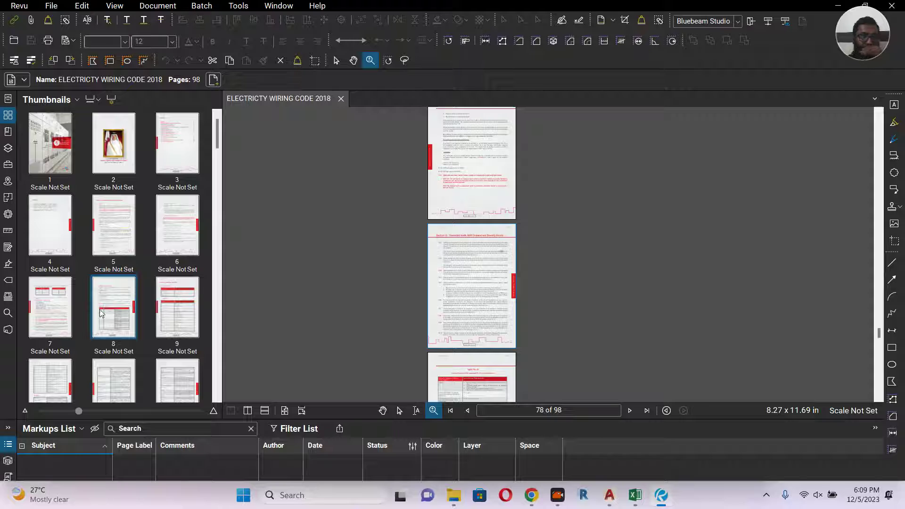
click(61, 297)
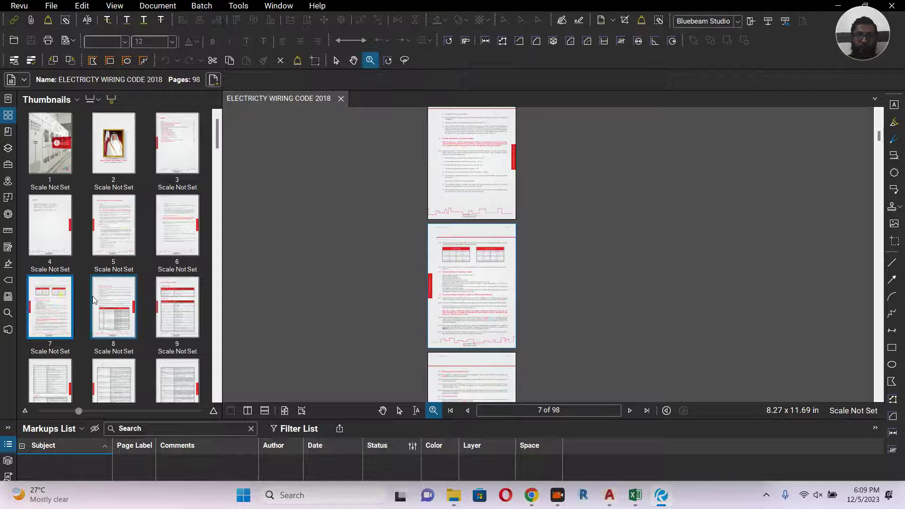
click(474, 274)
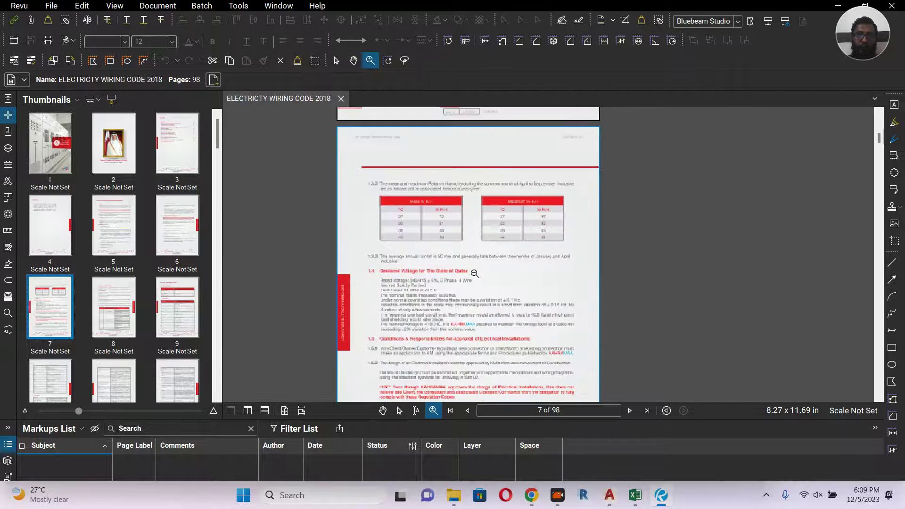
click(126, 322)
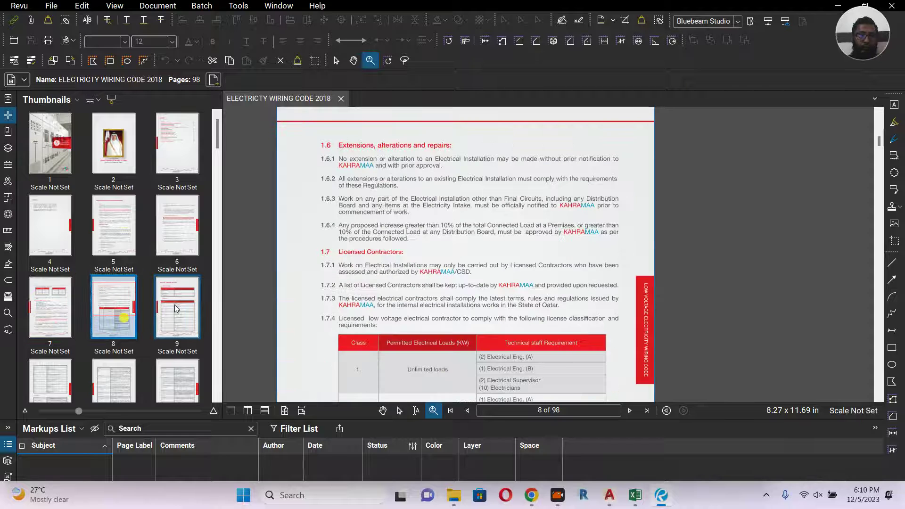
drag(377, 265, 376, 144)
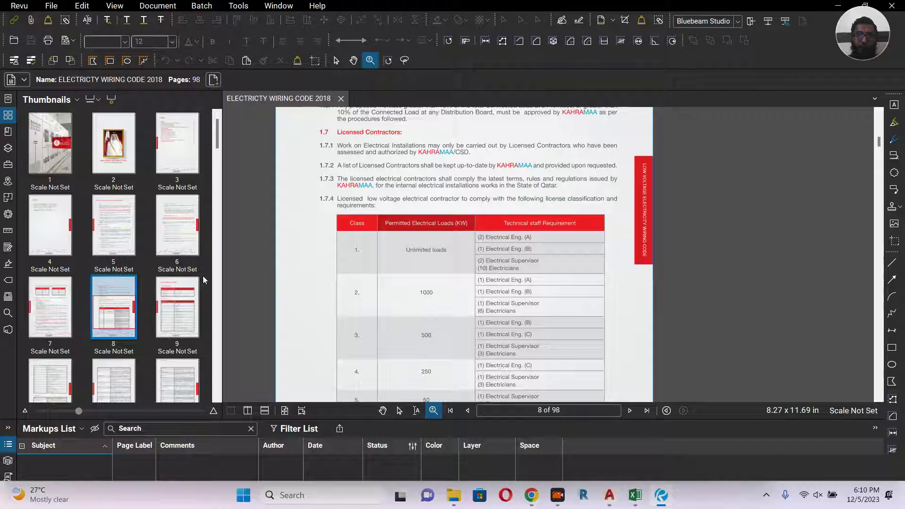
Step: Examine the switchgear short circuit rating table on page 29 and look through the thumbnails of the following pages
scroll(155, 315, down, 3)
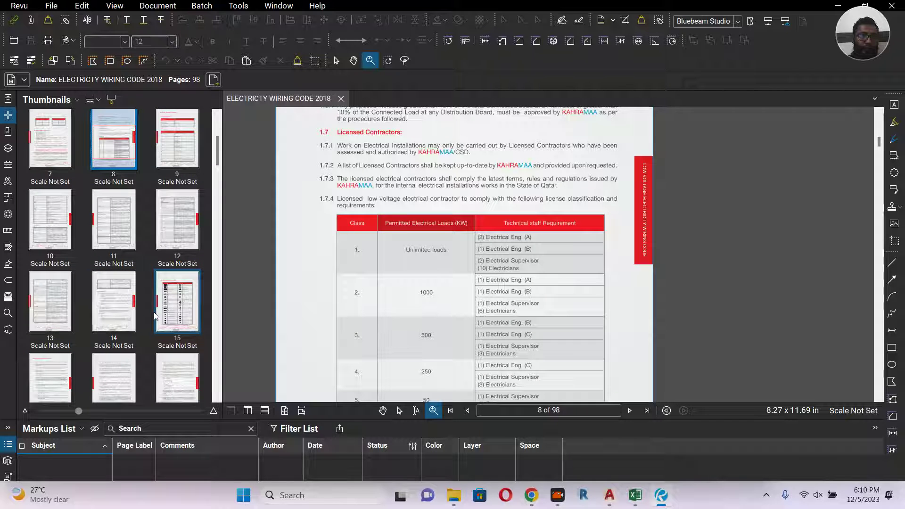
scroll(134, 315, down, 5)
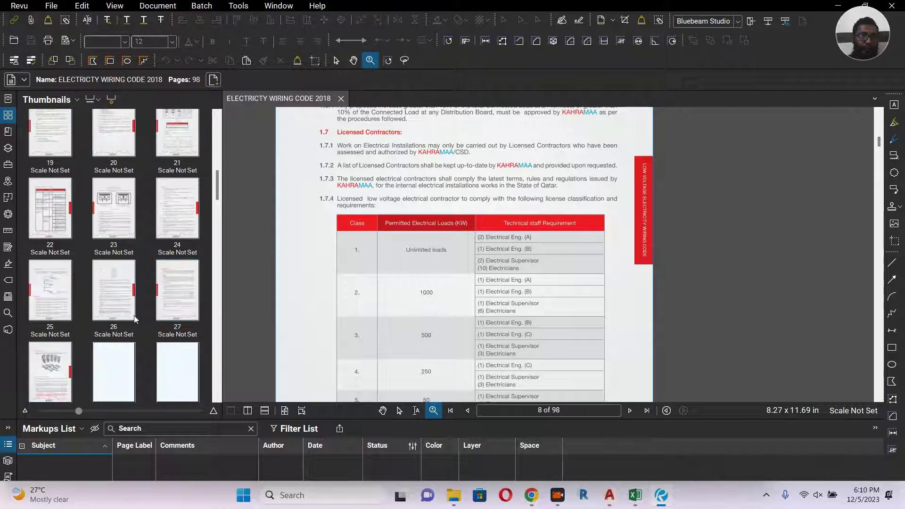
click(114, 360)
drag(435, 218, 427, 269)
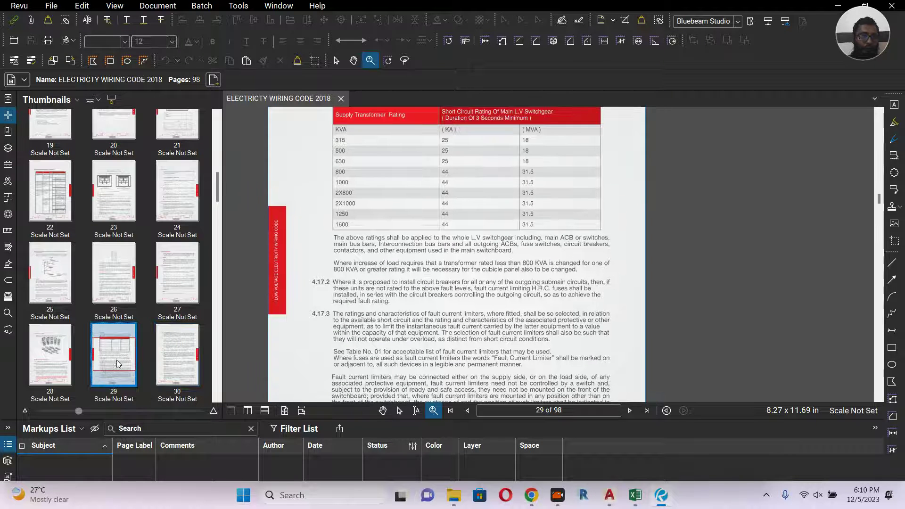
scroll(117, 363, down, 8)
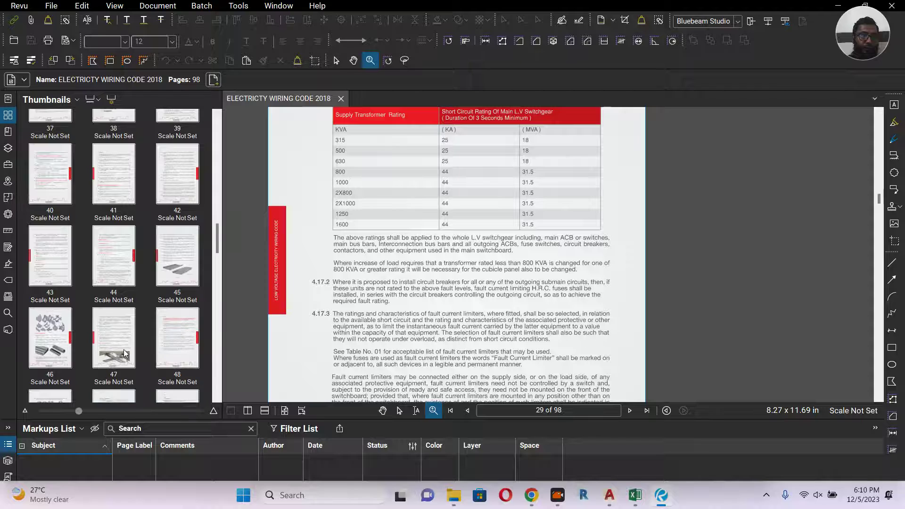
scroll(125, 354, up, 10)
scroll(125, 354, down, 12)
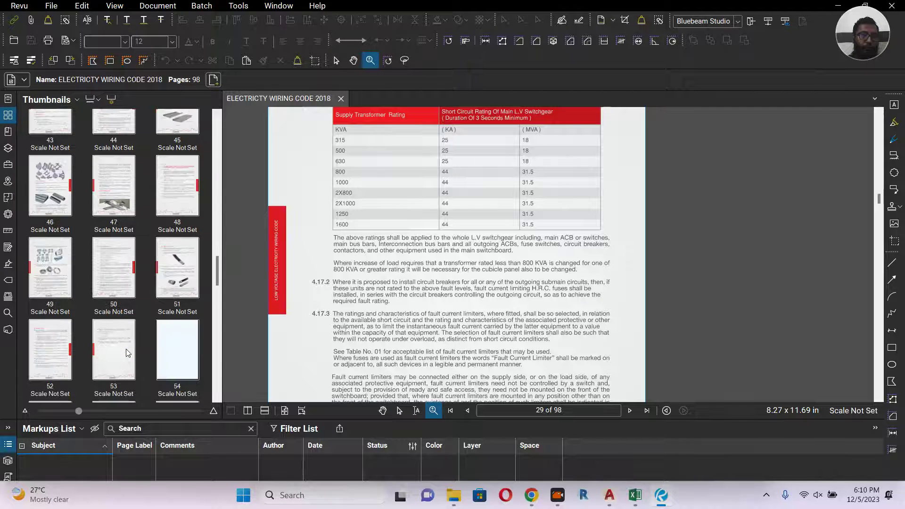
scroll(118, 330, down, 7)
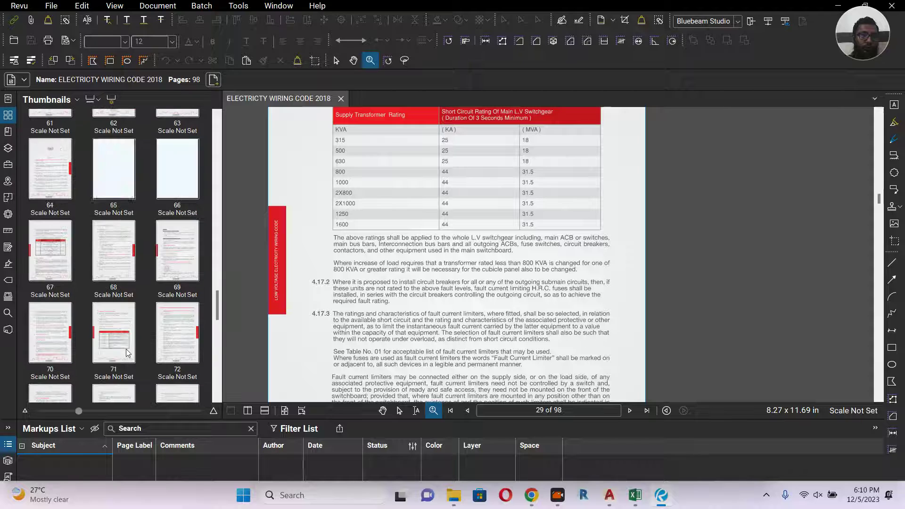
Step: View the tables on pages 67 and 71, and bring up Table No. B, Diversity Factors, on page 80
click(58, 249)
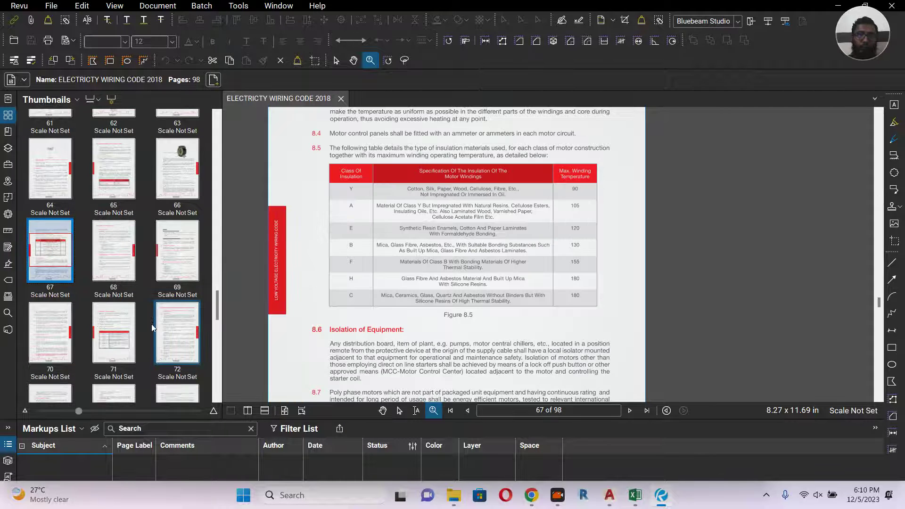
click(118, 333)
scroll(122, 292, down, 5)
click(114, 231)
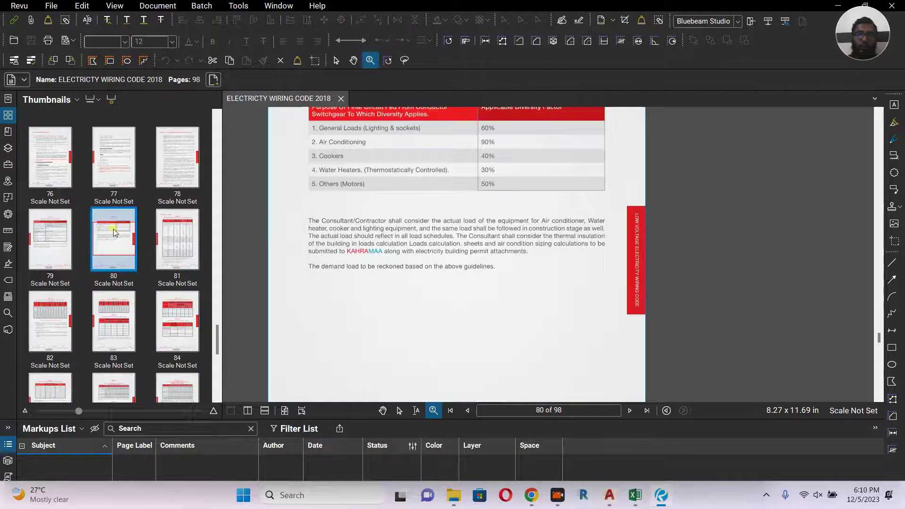
click(406, 203)
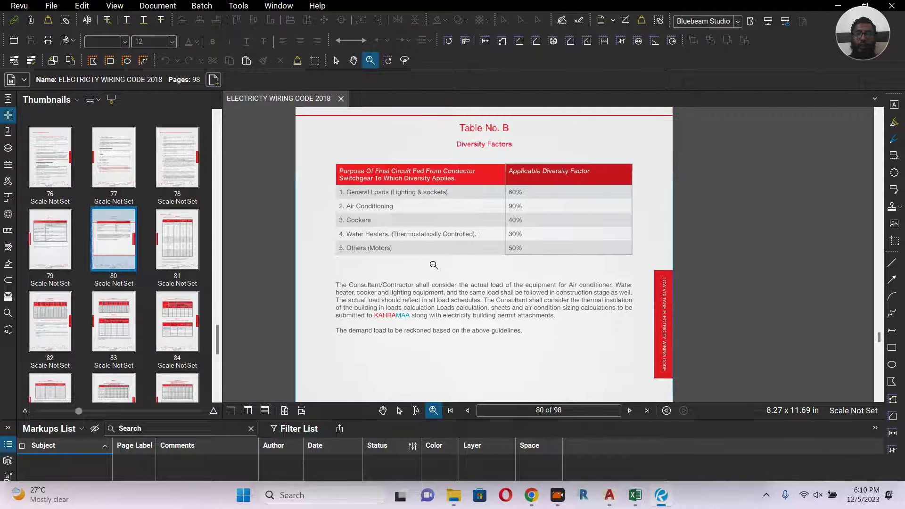
Step: Examine the applicable diversity factors for each load type in Table No. B at a larger scale
click(446, 216)
scroll(446, 216, up, 2)
drag(429, 219, 441, 244)
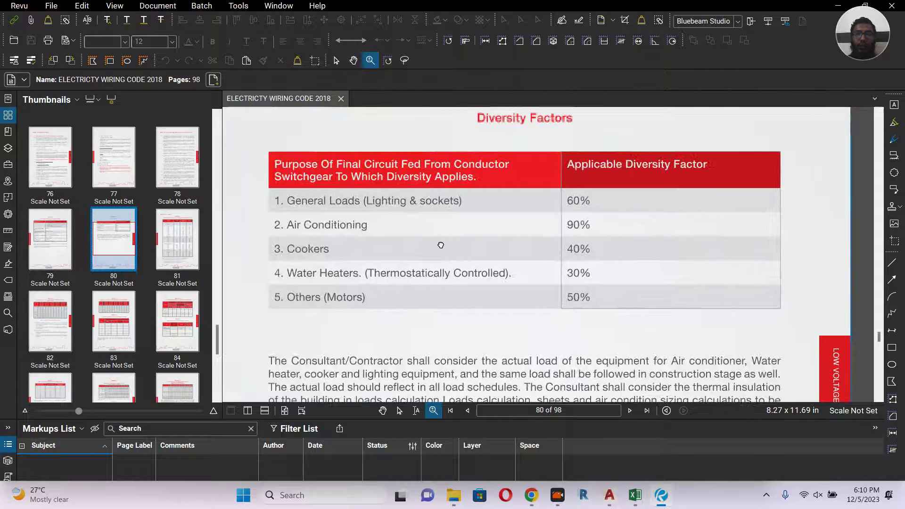
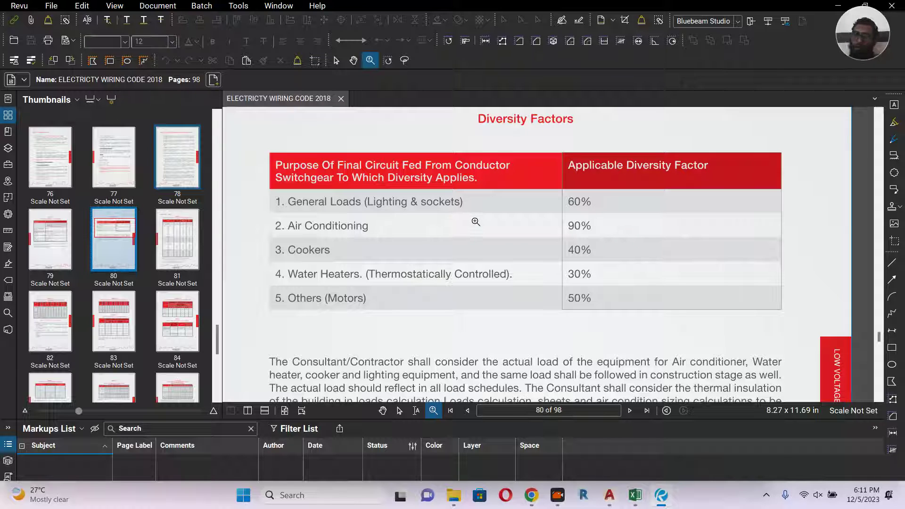
Step: Check the B5 row in the Excel schedule, then in AutoCAD deselect the DB-GF-B5 label and view the DB-GF-Y8 circuit in Room - 03
click(640, 500)
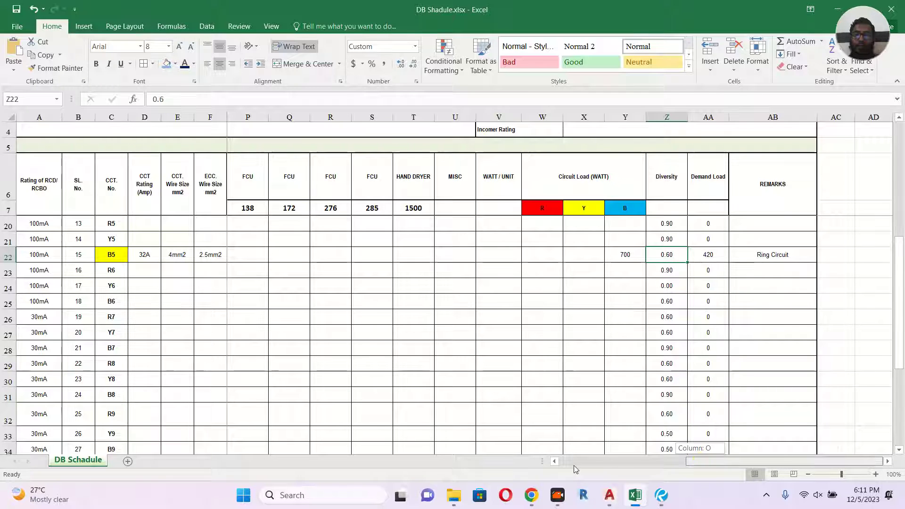
drag(694, 467, 571, 468)
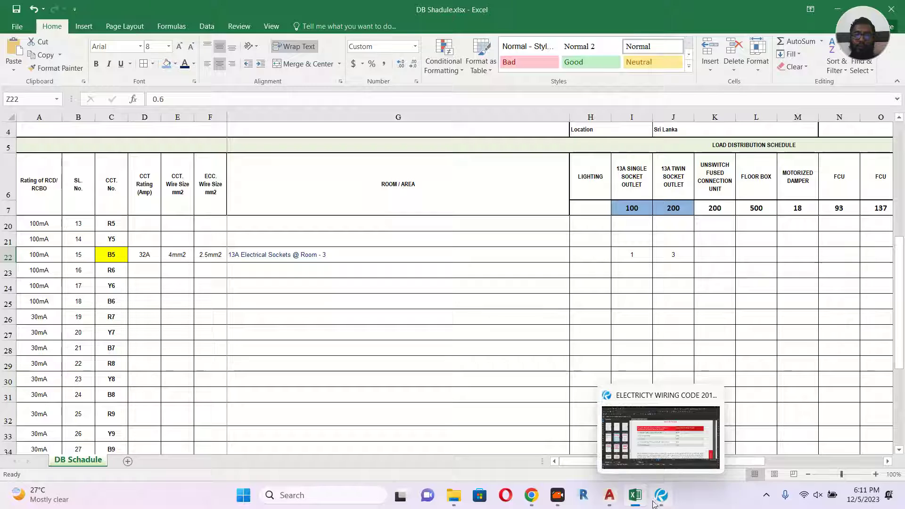
click(610, 497)
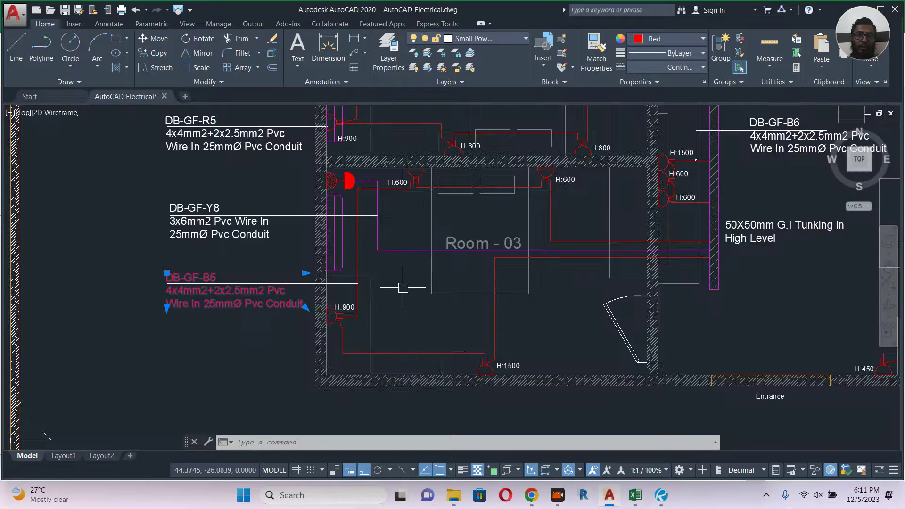
drag(363, 258, 357, 304)
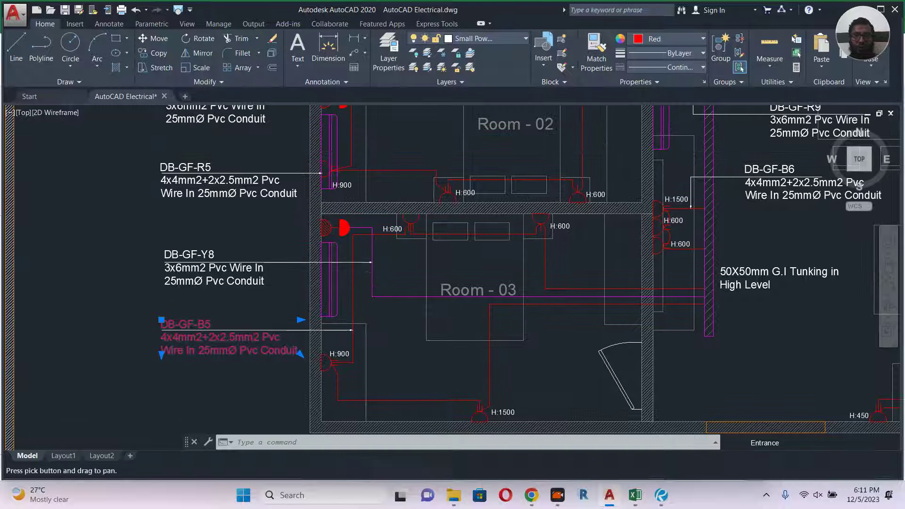
key(Escape)
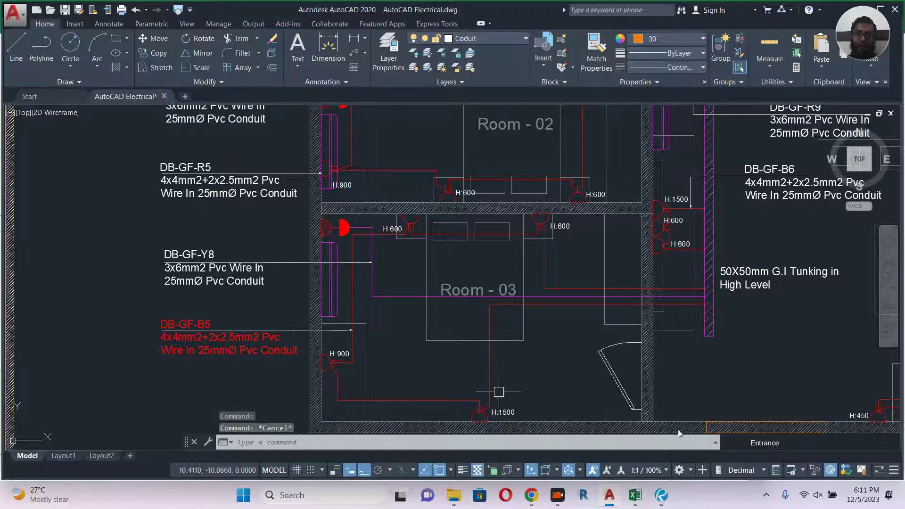
Step: Switch back to the Excel schedule and enter 20A as the CCT rating of circuit Y8
click(634, 505)
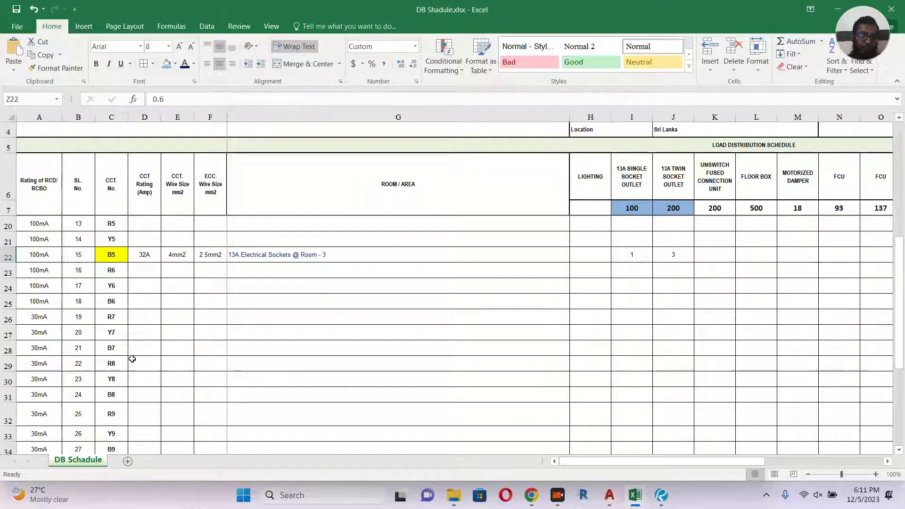
scroll(111, 341, up, 1)
scroll(111, 340, up, 2)
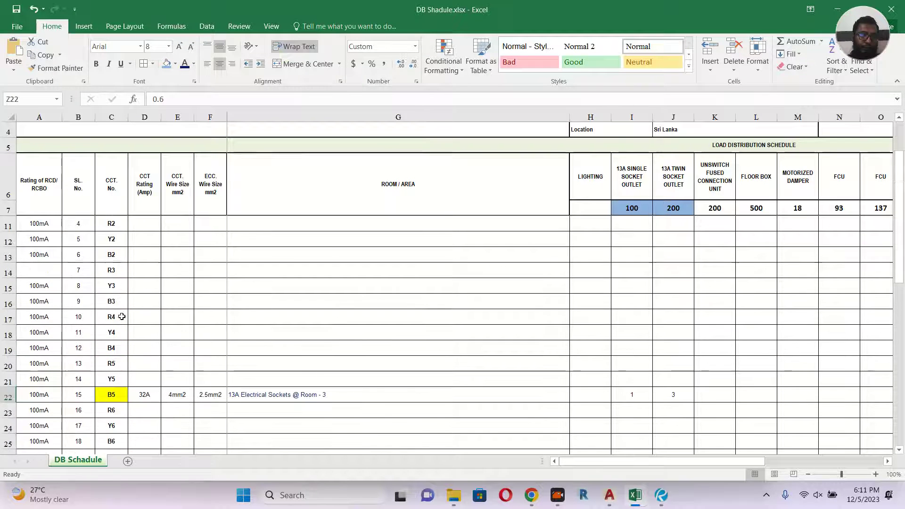
scroll(124, 313, down, 4)
click(141, 334)
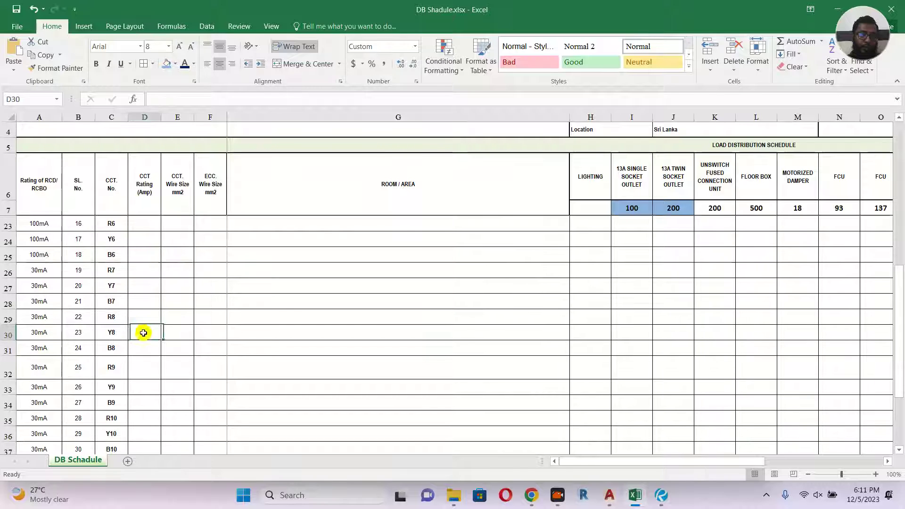
scroll(181, 338, up, 1)
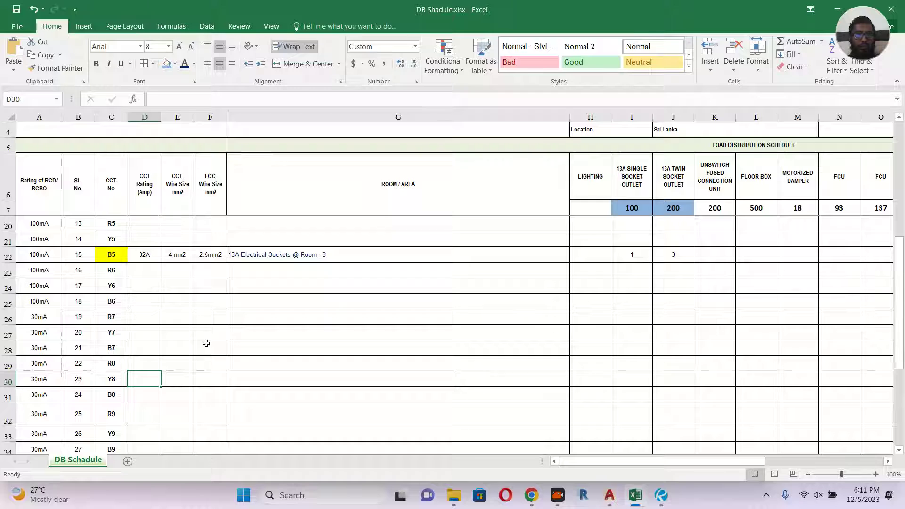
text(32A)
drag(151, 381, 129, 382)
text(20)
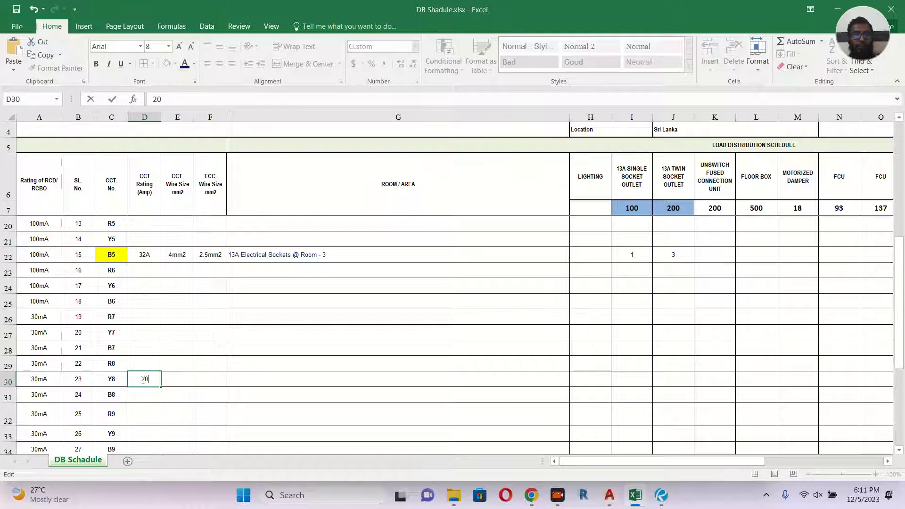
click(222, 346)
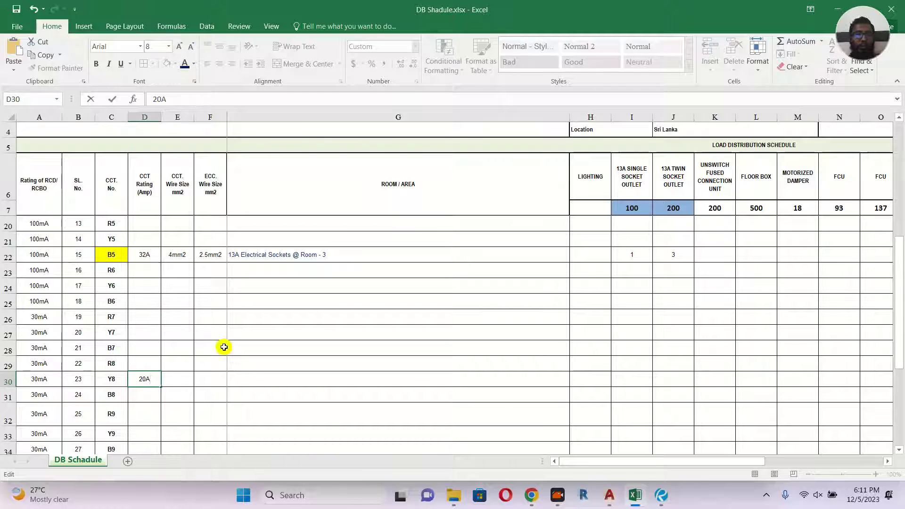
Step: Copy the CCT and ECC wire sizes from circuit B5 to Y8 and change Y8's CCT wire size to 6mm2
click(145, 254)
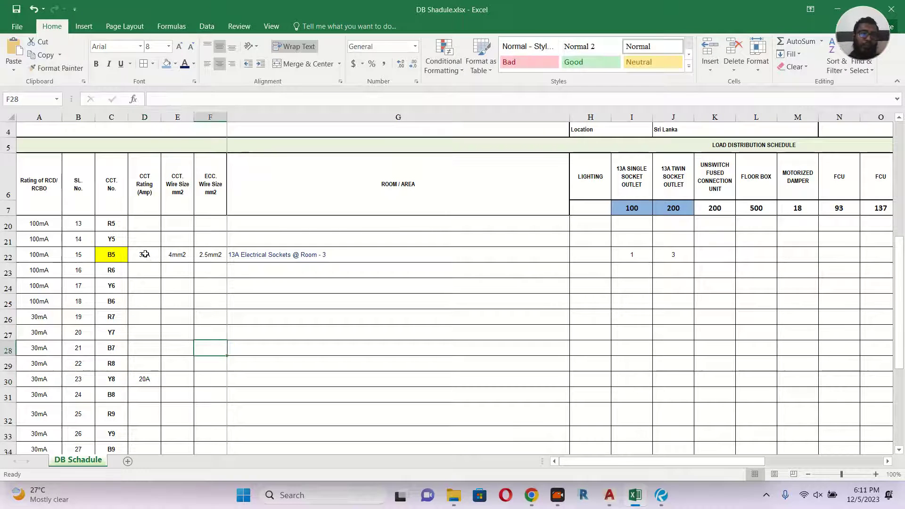
click(315, 254)
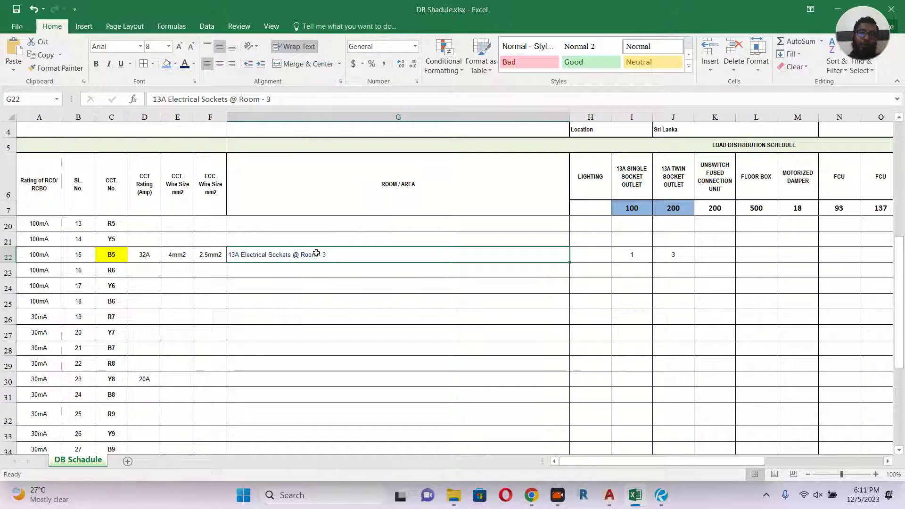
click(147, 378)
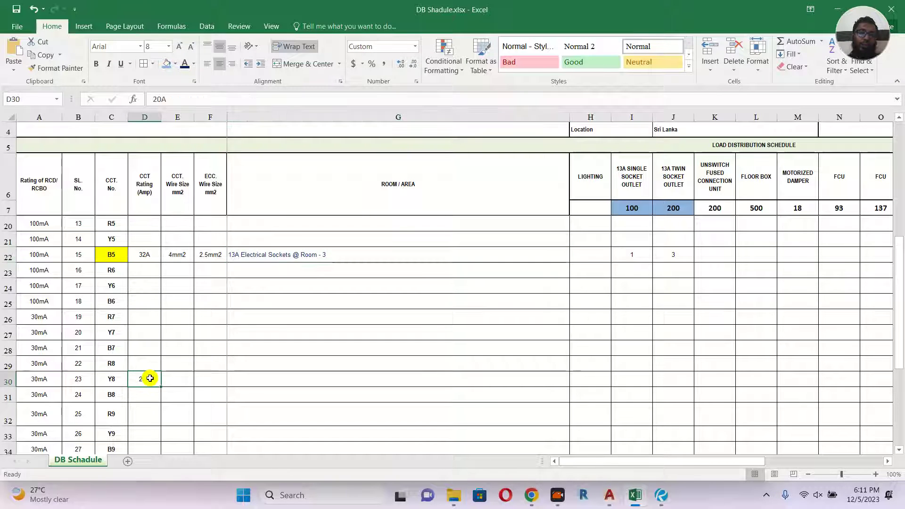
click(177, 379)
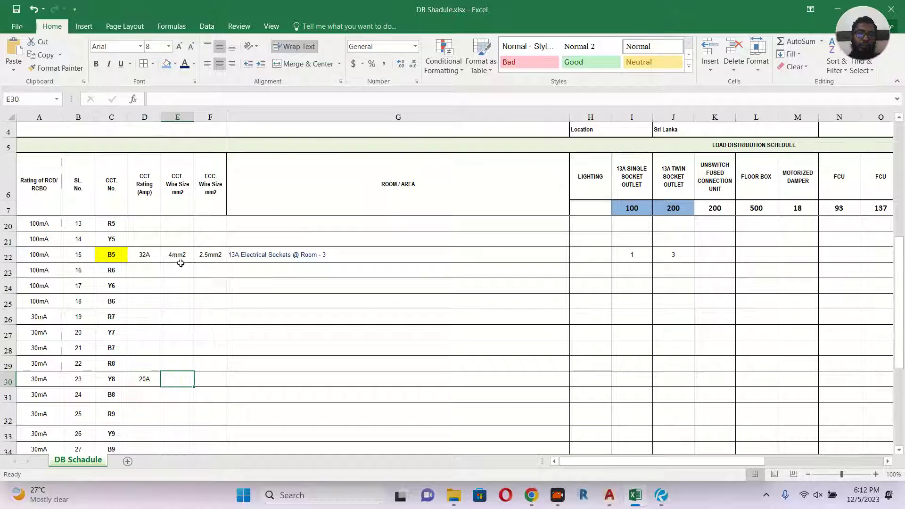
drag(180, 255, 210, 255)
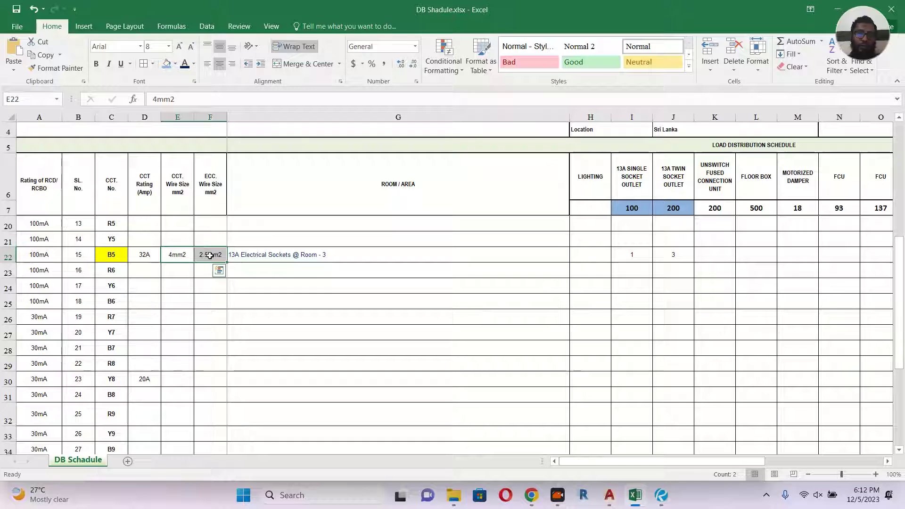
key(ctrl+c)
click(177, 379)
key(ctrl+v)
double_click(178, 380)
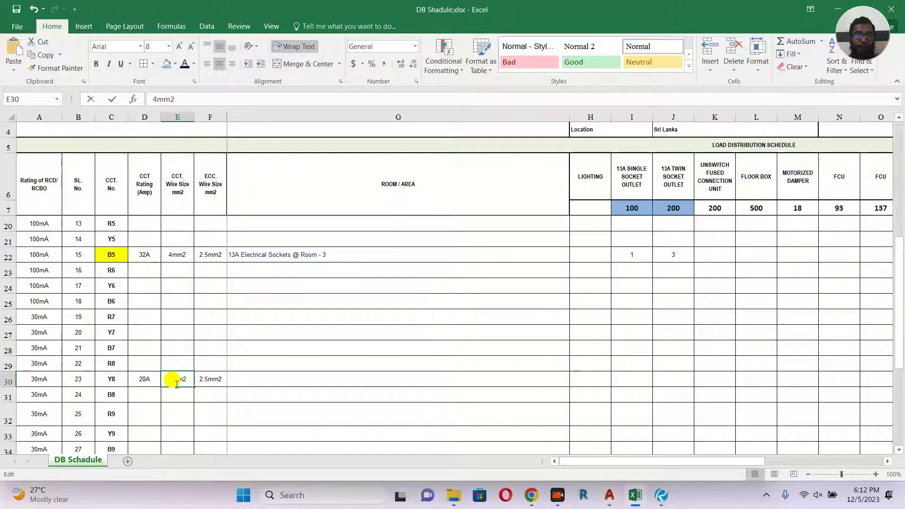
key(BackSpace)
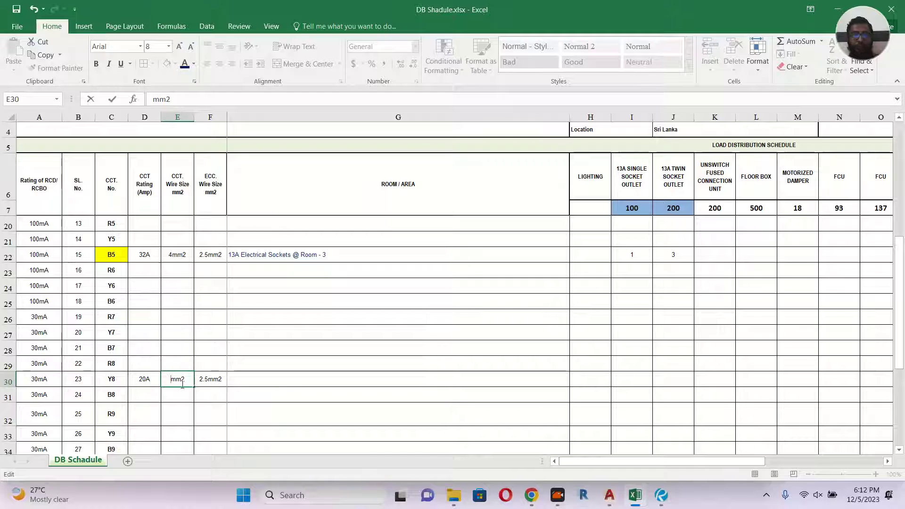
text(6)
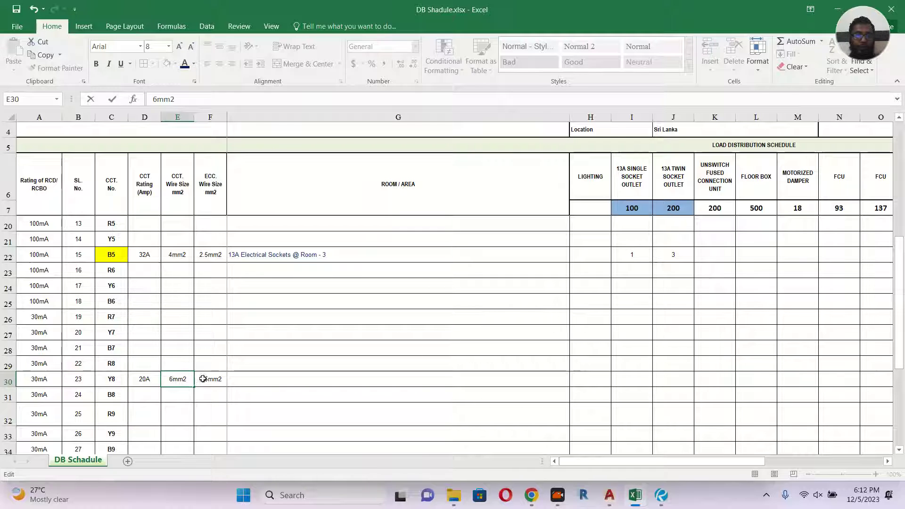
Step: Set the ECC wire size of circuit Y8 to 6mm2
double_click(203, 379)
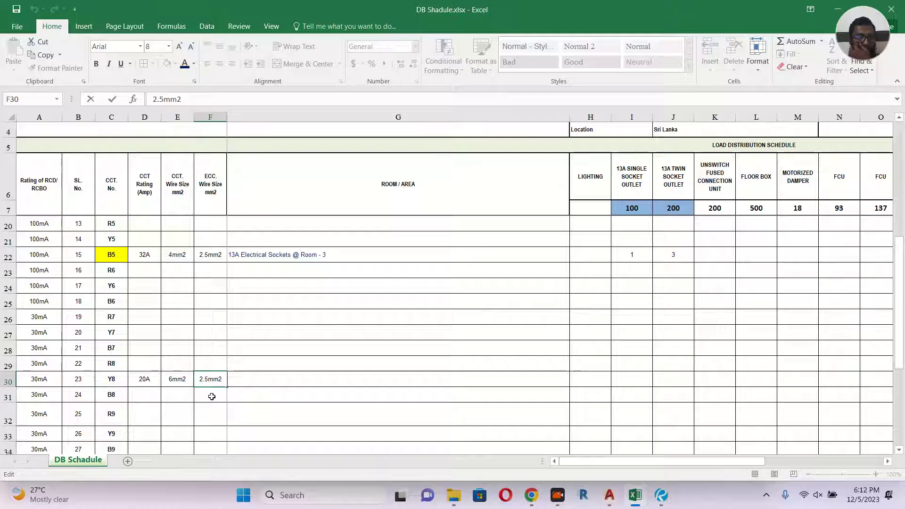
click(207, 379)
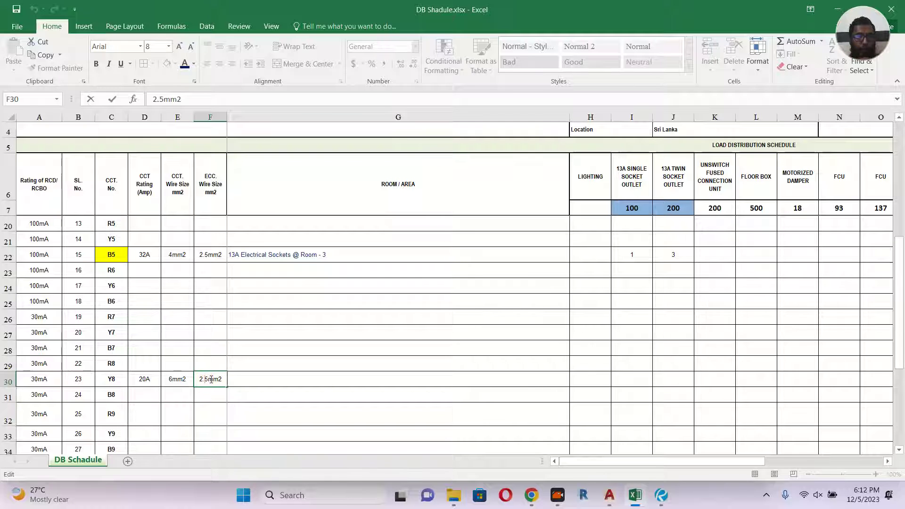
click(205, 379)
key(BackSpace)
key(BackSpace)
key(BackSpace)
text(6)
Step: Enter "Split Unit AC @ Room - 3" as the room/area description of circuit Y8
click(265, 379)
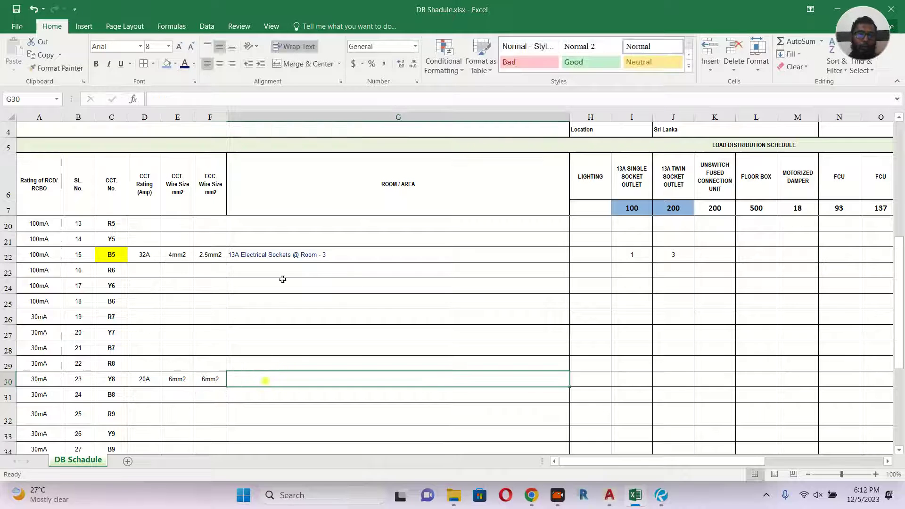
text(A)
key(BackSpace)
text(S)
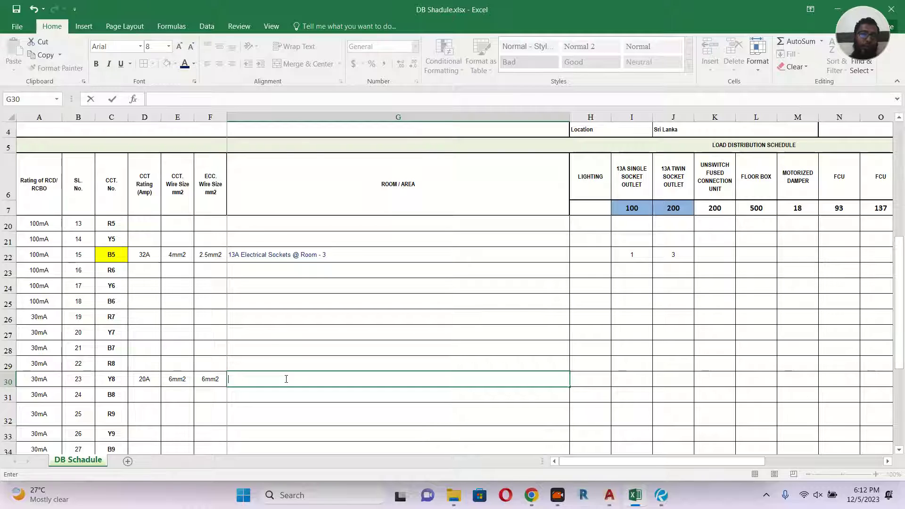
click(187, 66)
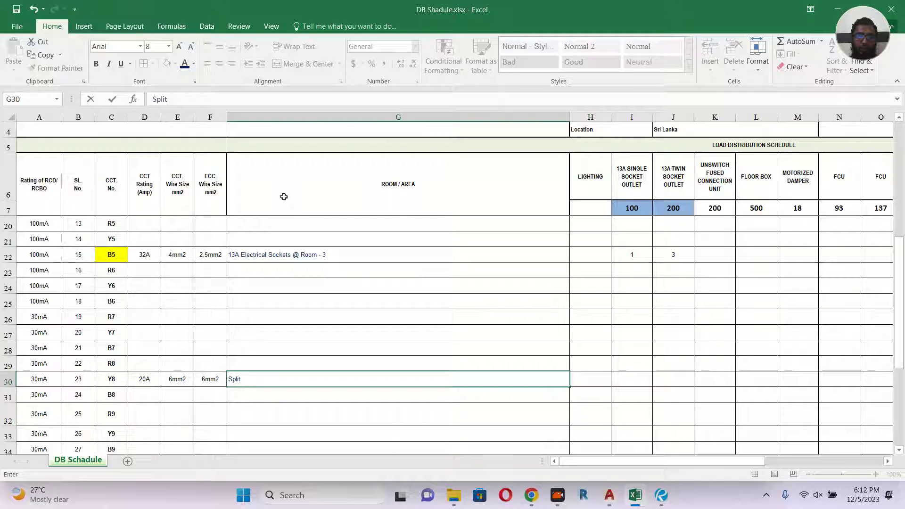
text(it)
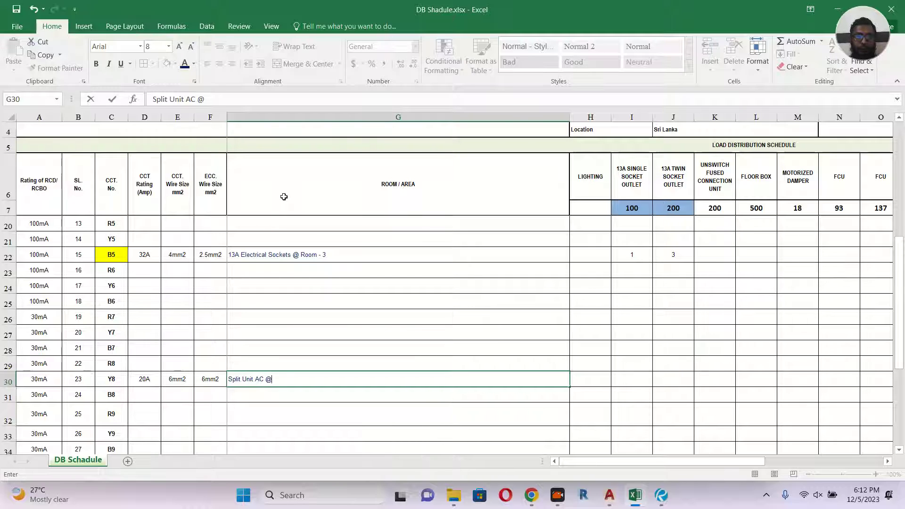
text(AC @ Room - 3)
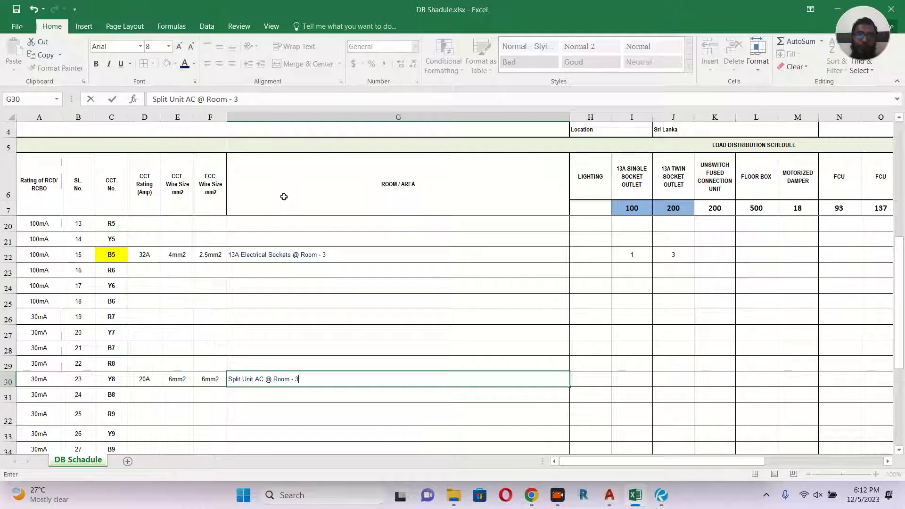
drag(733, 466, 728, 466)
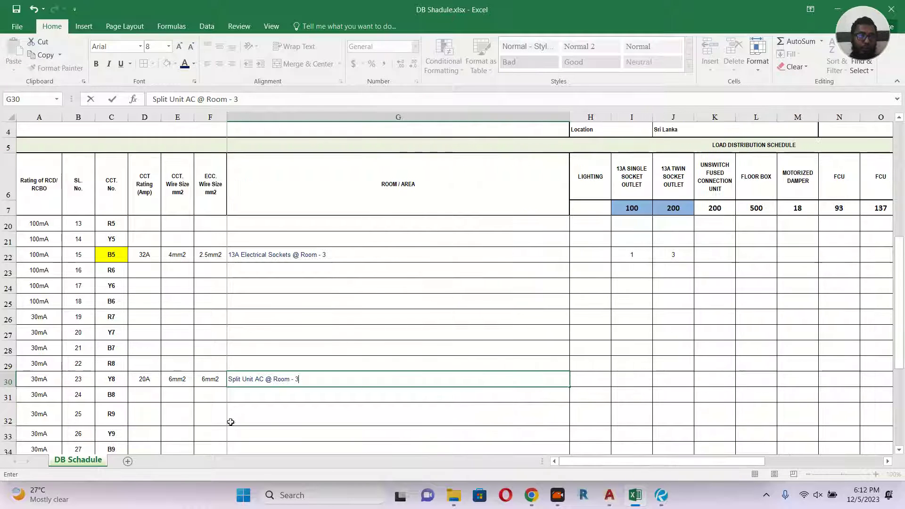
Step: Copy the 30mA RCD/RCBO rating from circuit Y8 to circuit B5
click(47, 381)
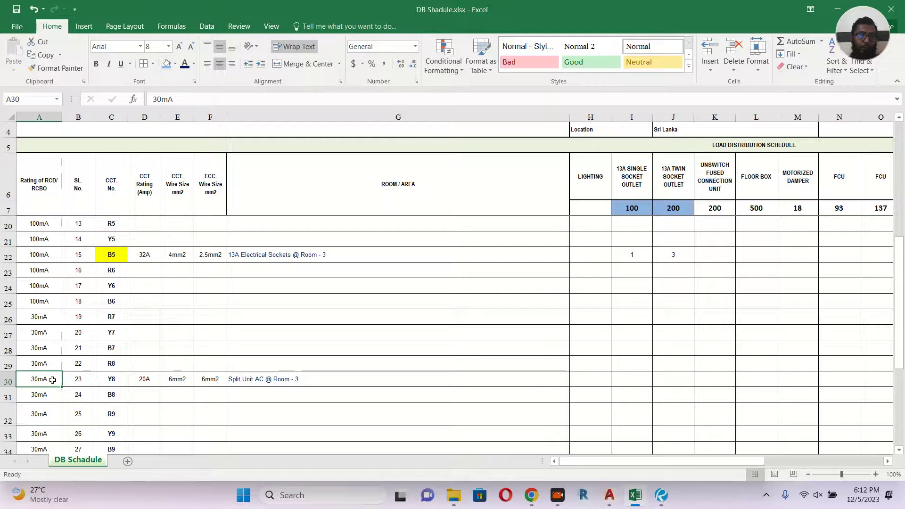
scroll(36, 255, up, 1)
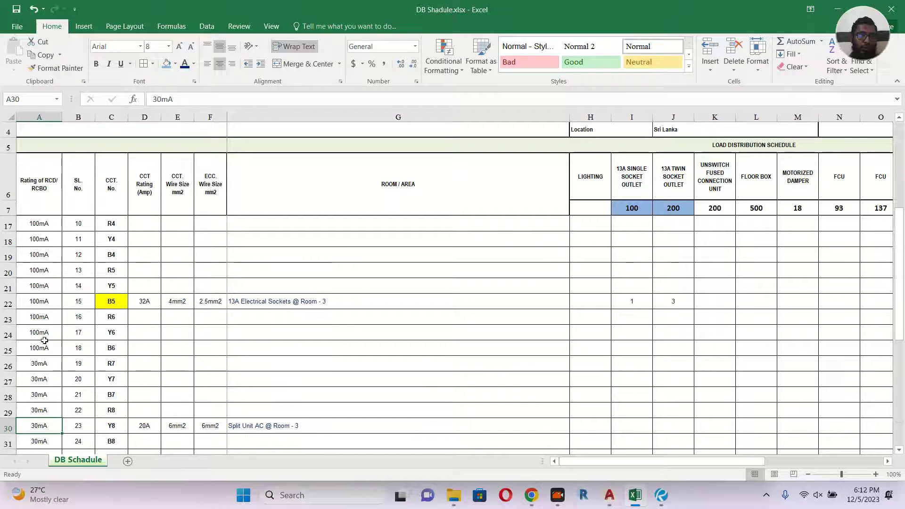
key(ctrl+c)
click(51, 303)
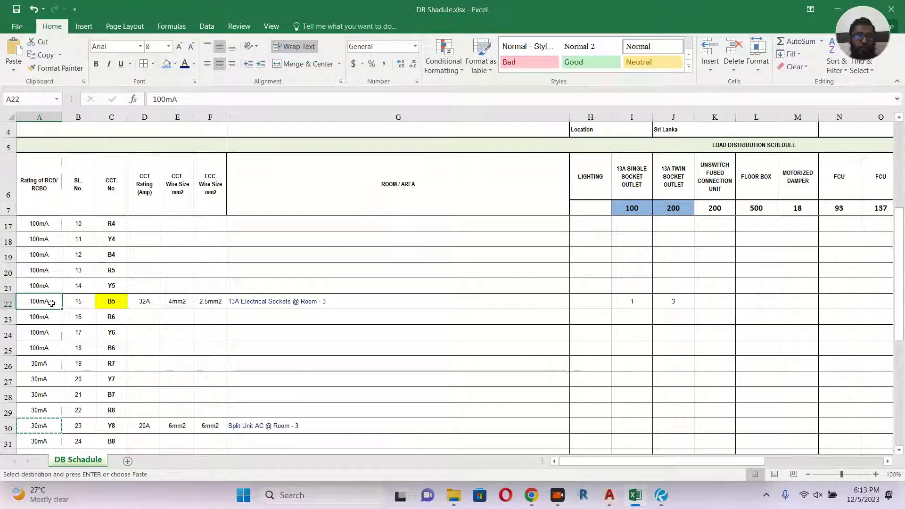
key(ctrl+v)
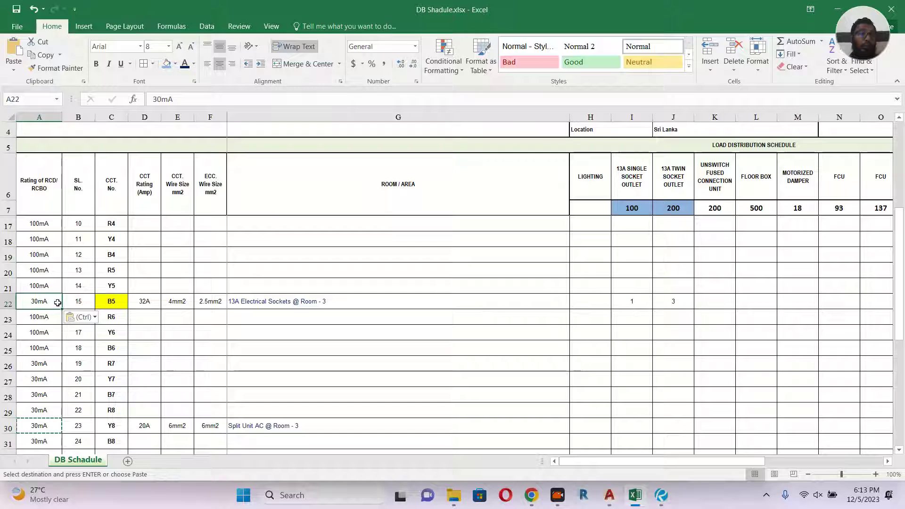
Step: Rename the first FCU column heading, in cell N6, to "Split Unit"
drag(594, 463, 594, 462)
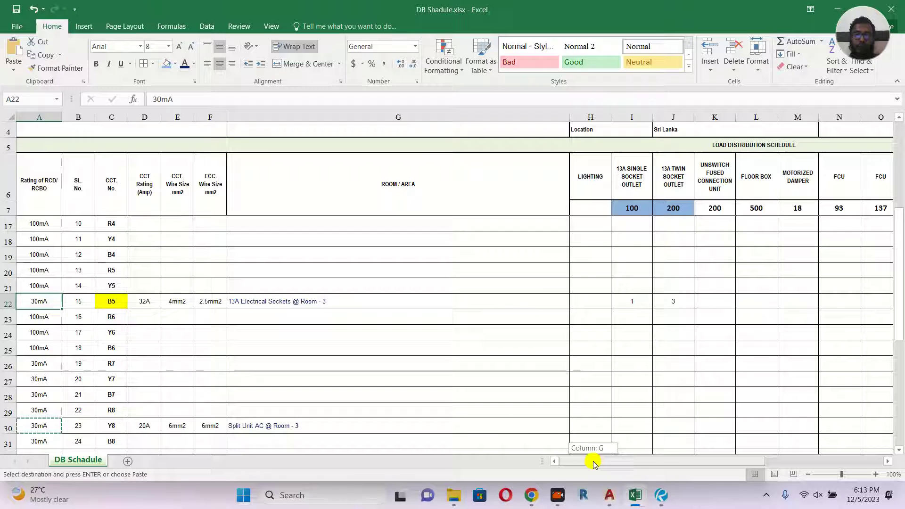
drag(670, 464, 746, 463)
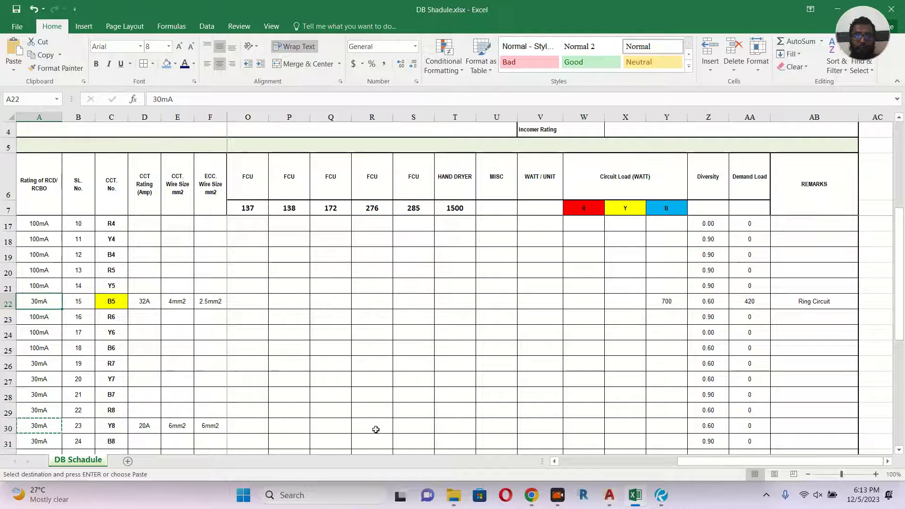
drag(689, 461, 556, 461)
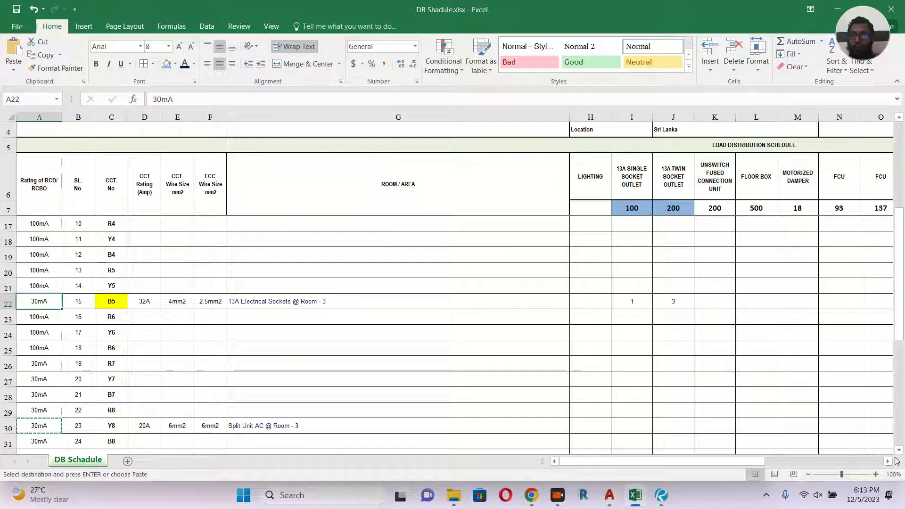
click(887, 462)
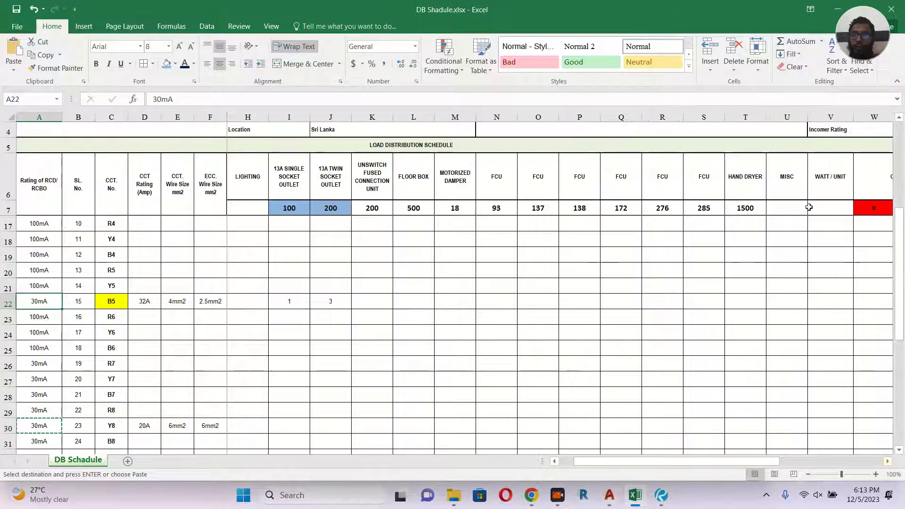
click(493, 184)
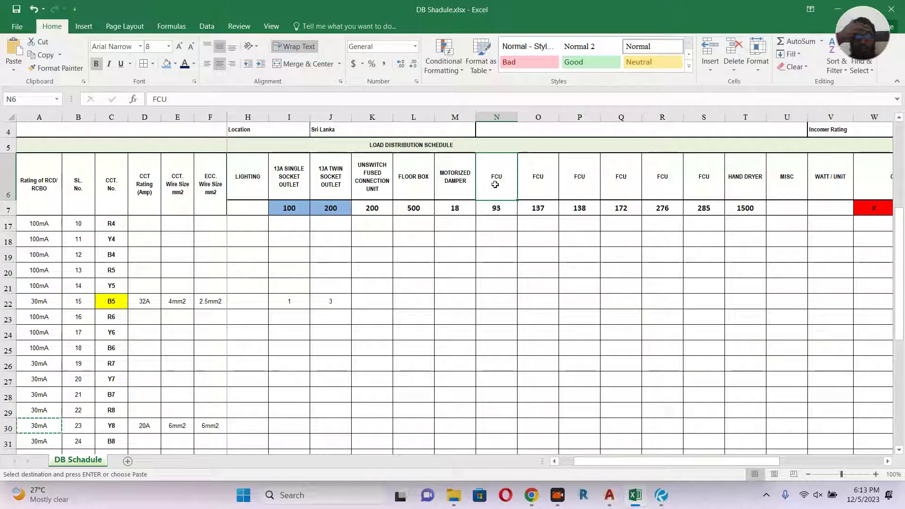
double_click(495, 184)
text(A)
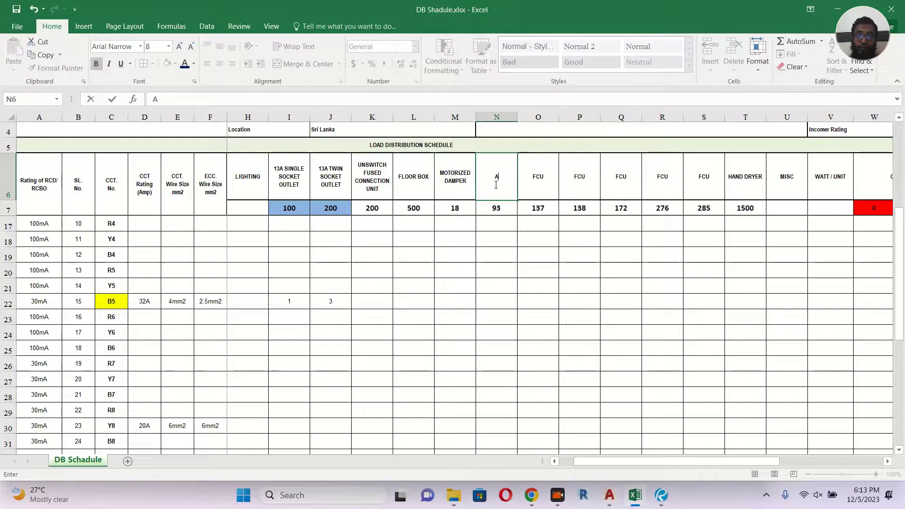
text(Split UNit)
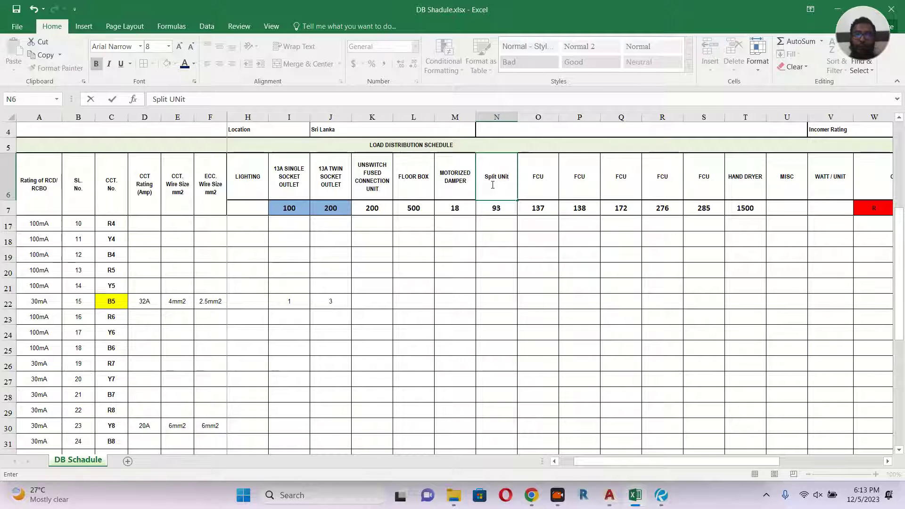
click(499, 210)
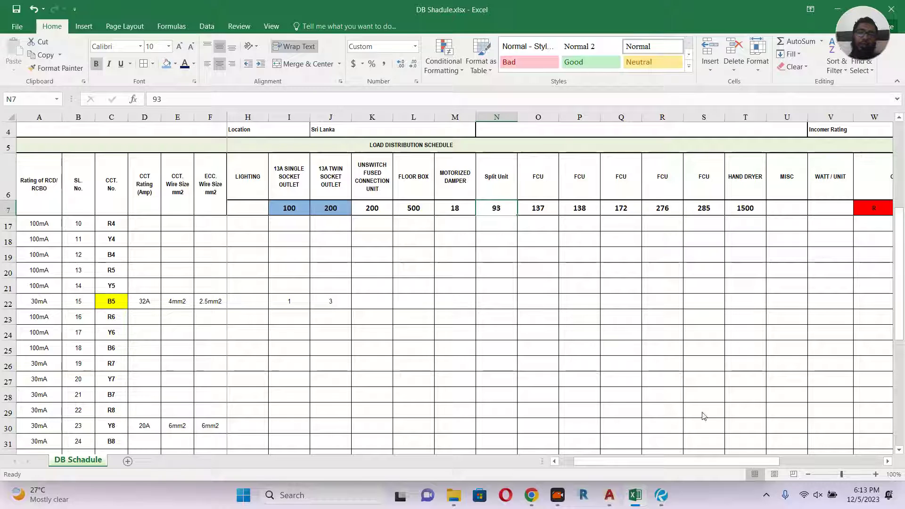
Step: Check circuit Y8 in Room - 03 of the AutoCAD drawing and extend the Excel heading in N6 to "Split Unit 1 Ton"
mouse_move(608, 501)
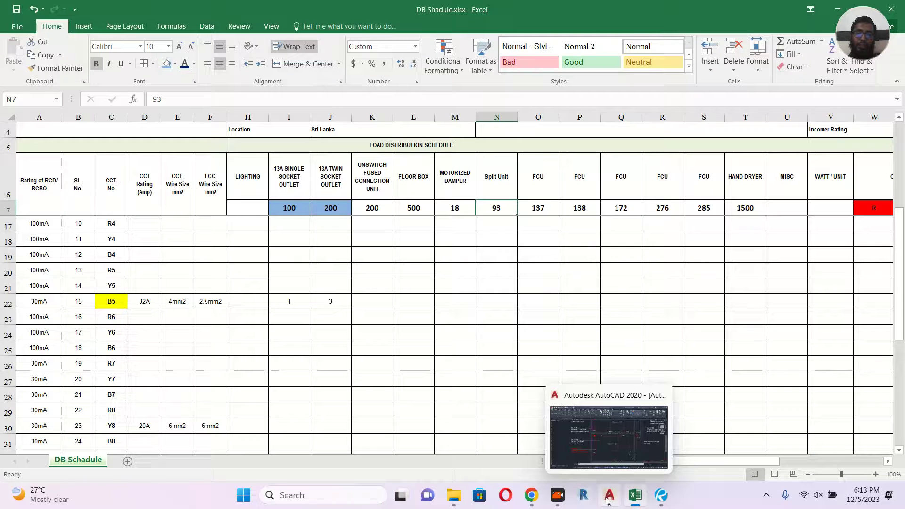
click(618, 441)
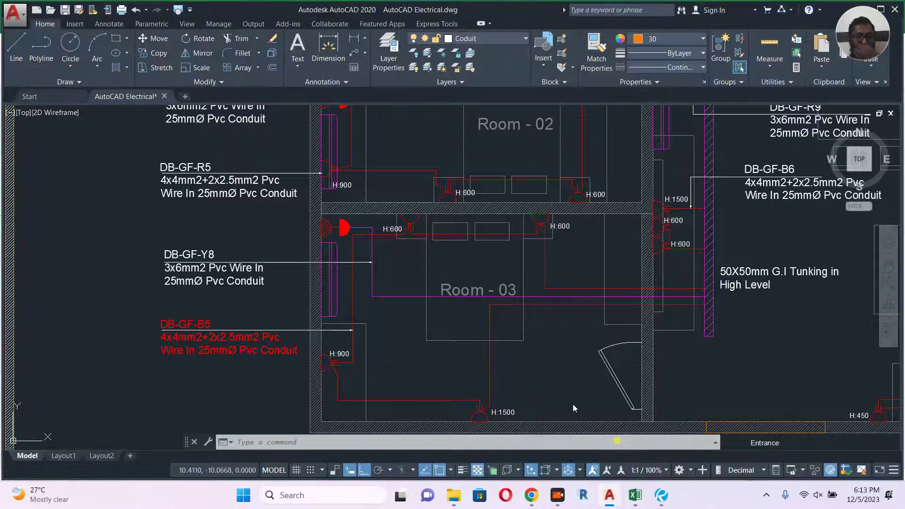
drag(528, 284, 510, 260)
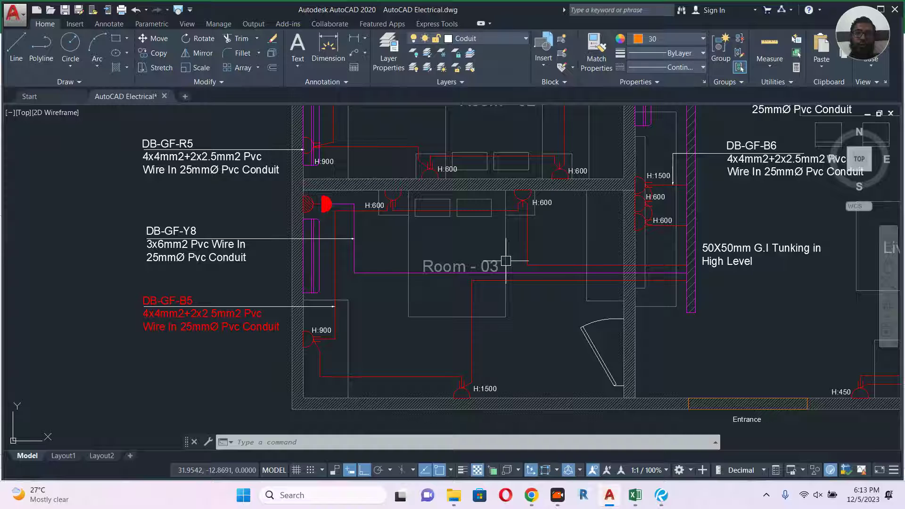
mouse_move(650, 505)
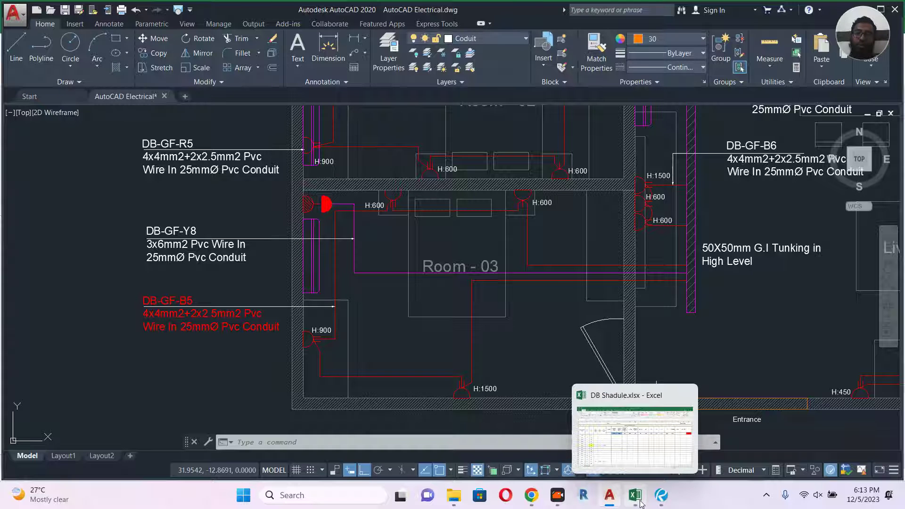
click(637, 495)
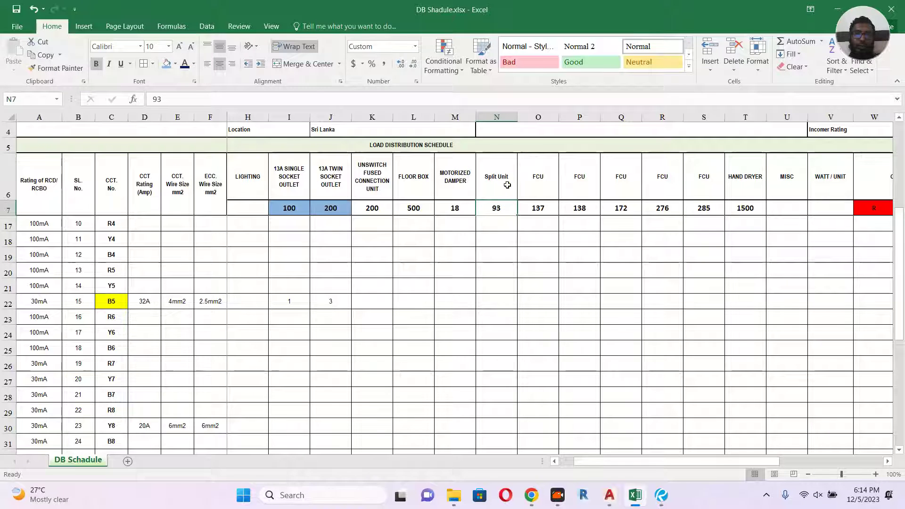
double_click(508, 182)
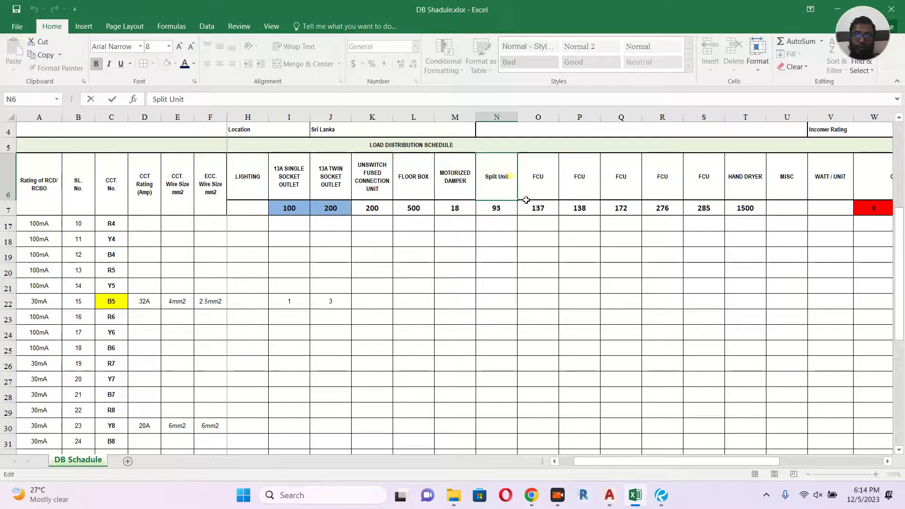
text(1 Ton)
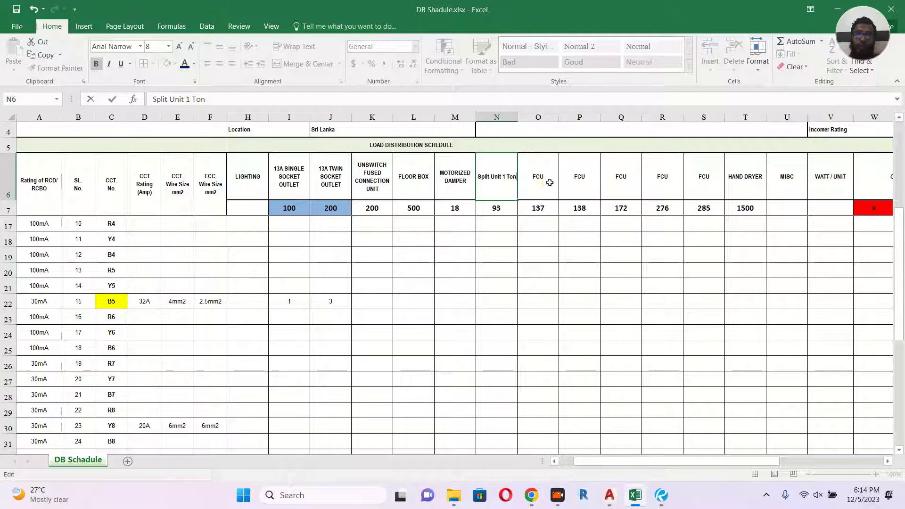
click(550, 183)
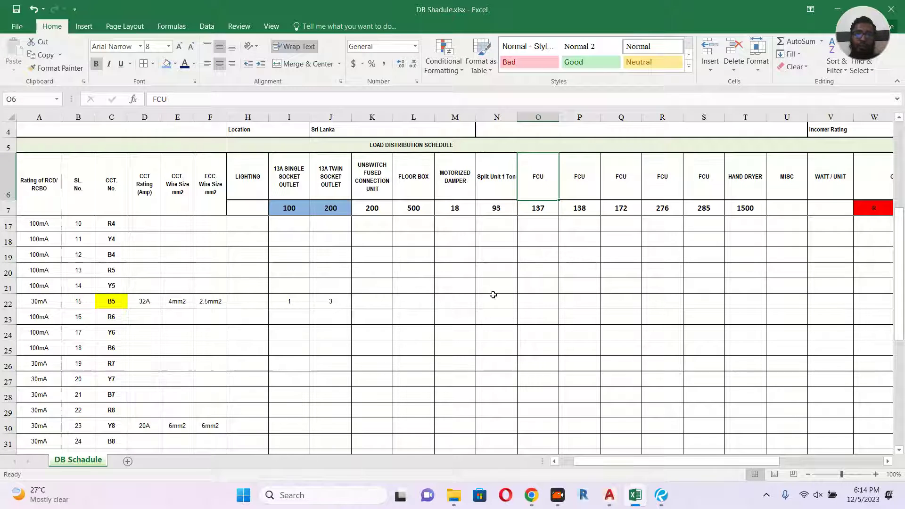
Step: Enter a quantity of 1 for circuit Y8 under Split Unit 1 Ton and set that column's load per unit to 1200
scroll(489, 349, down, 1)
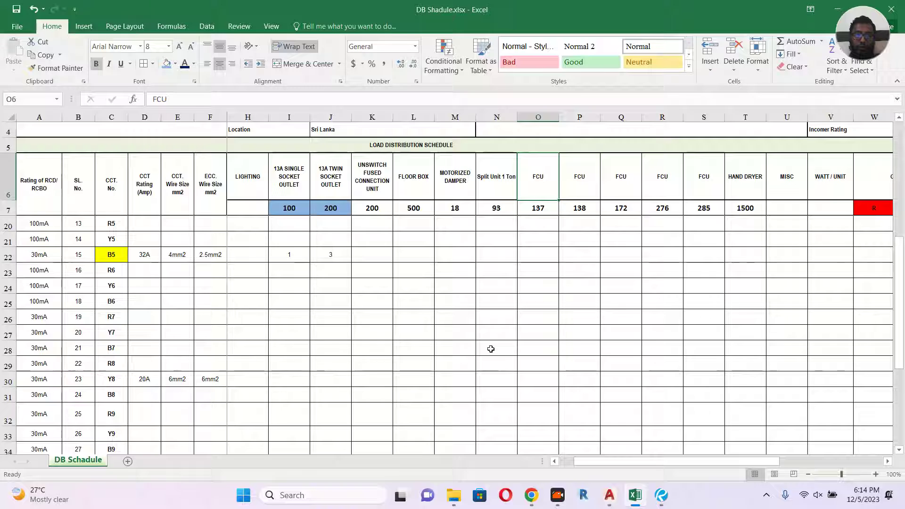
click(492, 377)
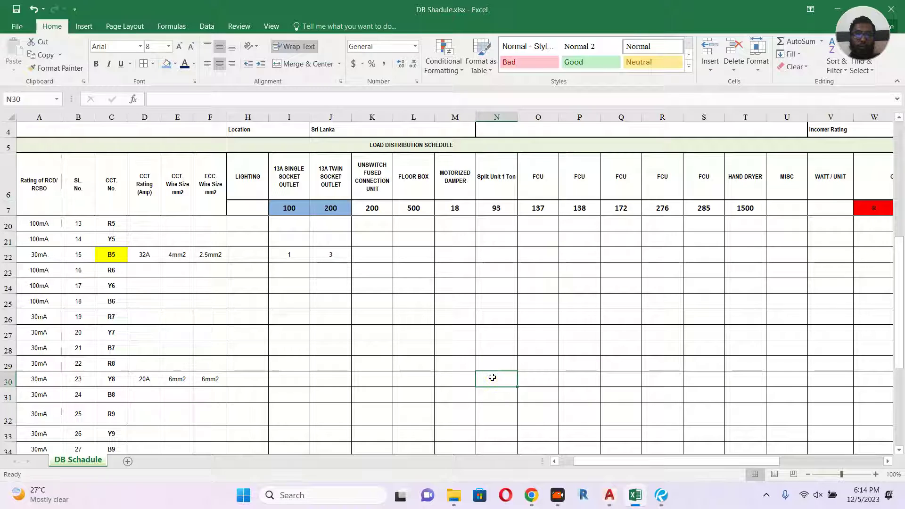
text(1)
click(626, 466)
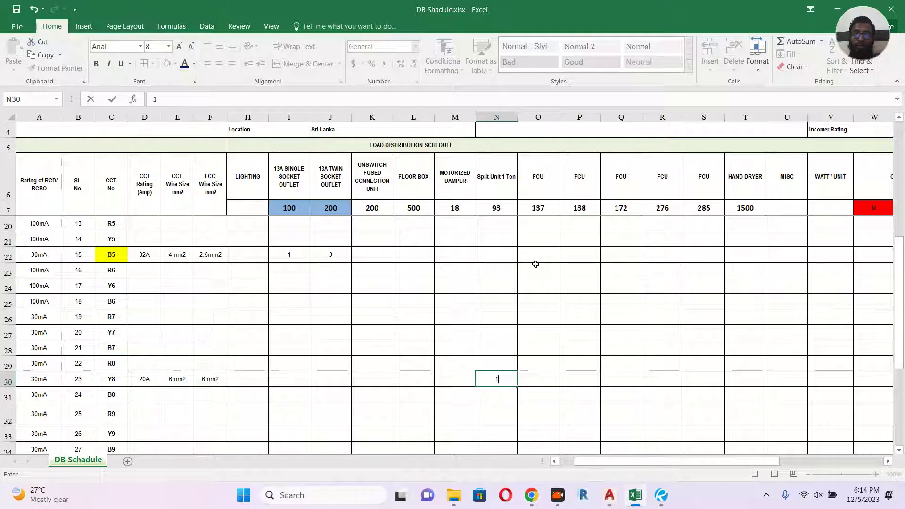
click(497, 210)
text(1200)
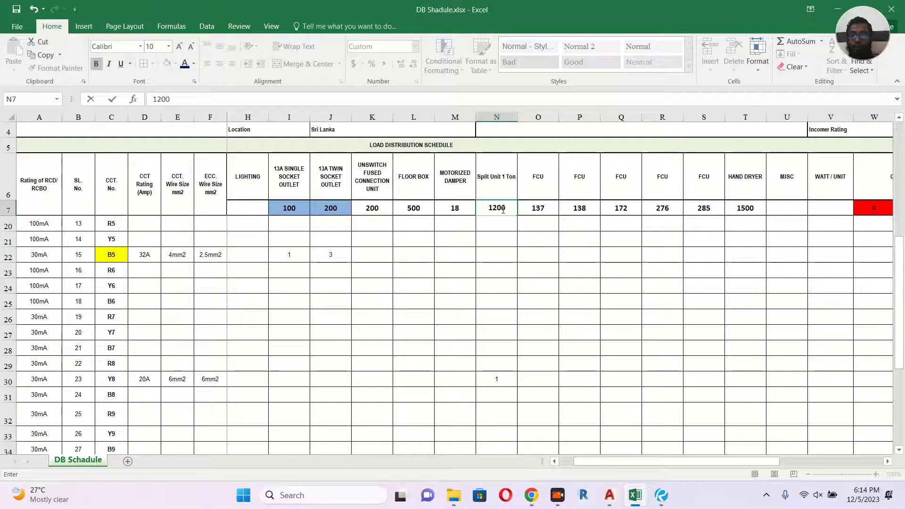
key(ctrl+Return)
Step: Enter 1200 as the circuit load of circuit Y8 under the Y phase
drag(682, 463, 764, 464)
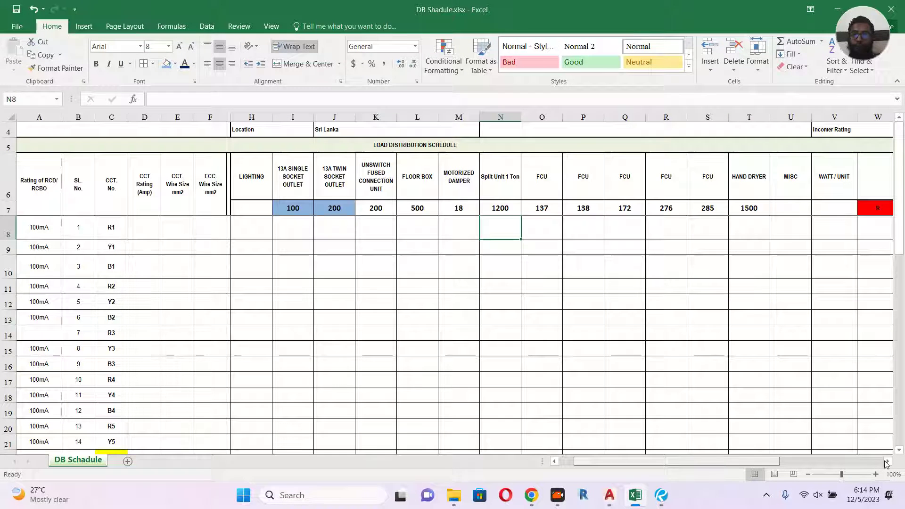
click(887, 461)
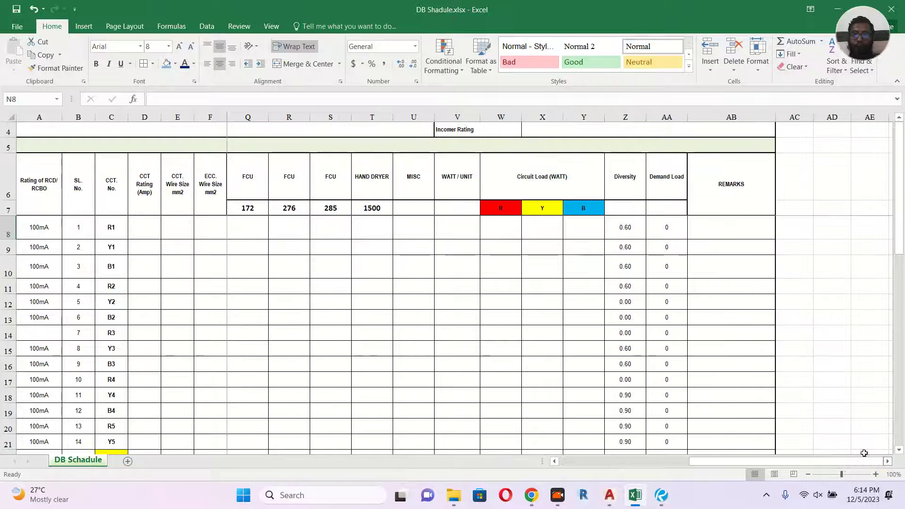
scroll(421, 272, down, 3)
scroll(420, 272, down, 2)
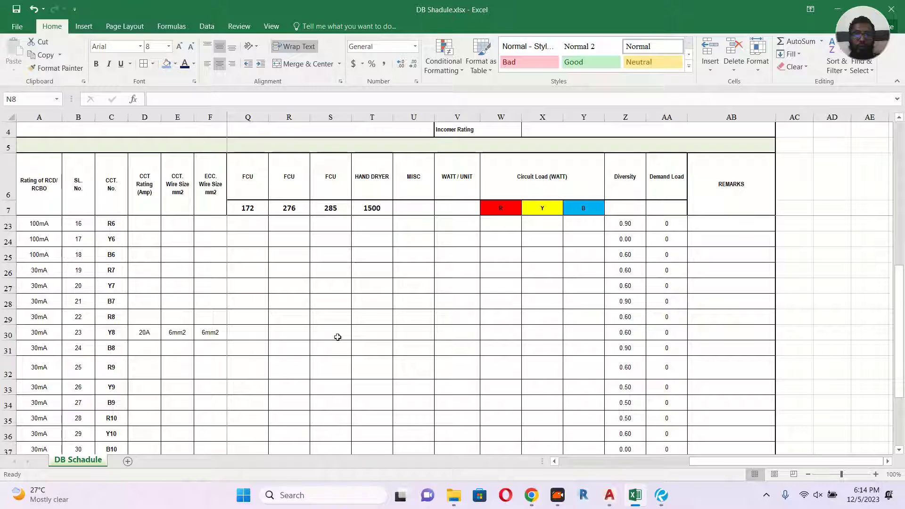
double_click(578, 334)
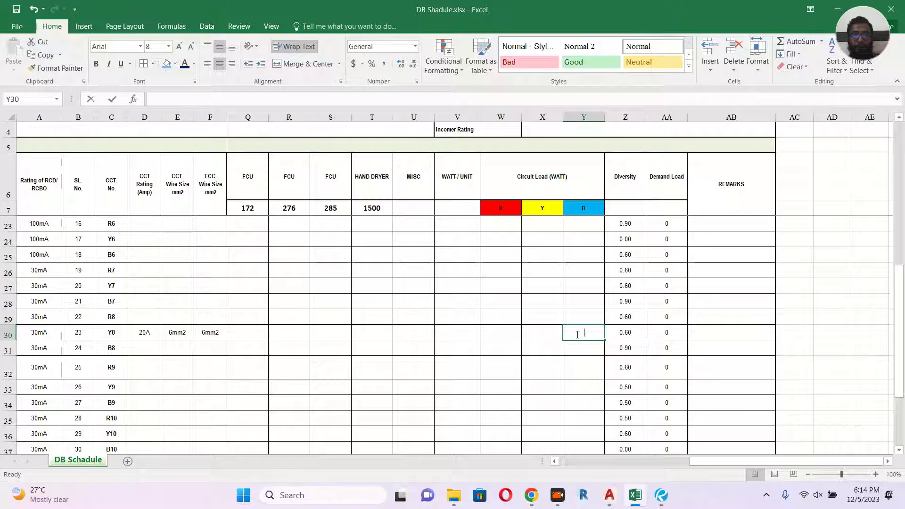
text(12)
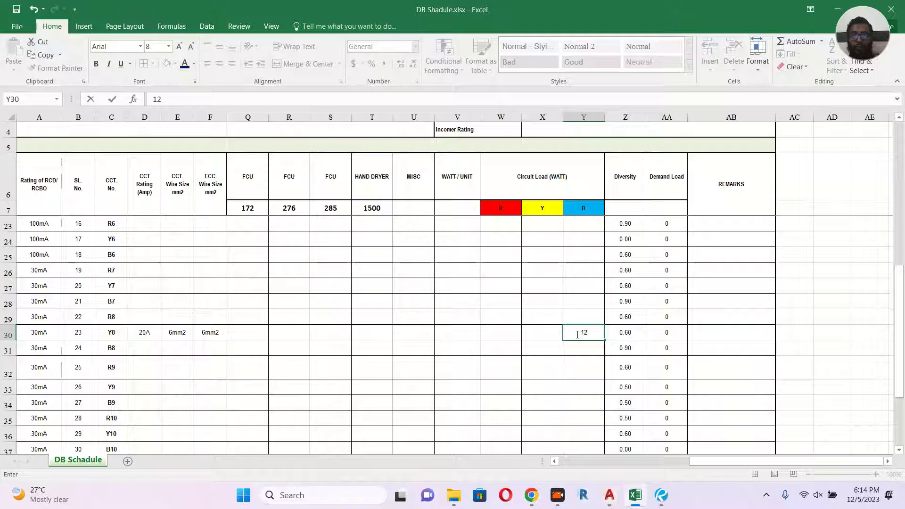
click(545, 335)
text(1200)
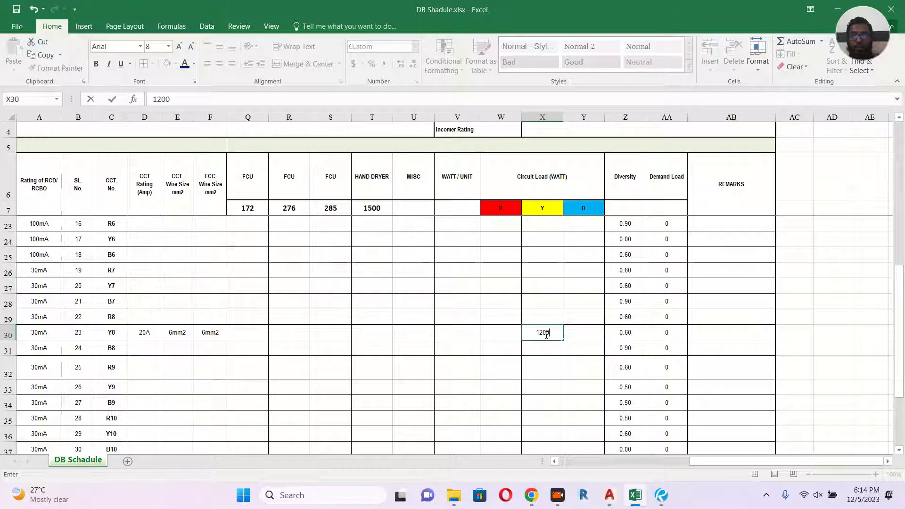
click(651, 336)
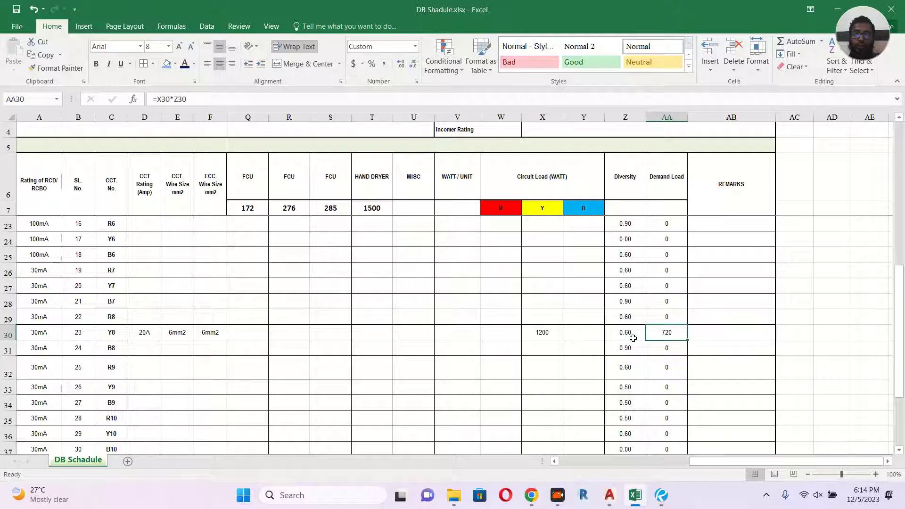
Step: Check the air conditioning diversity factor in the wiring code PDF and set circuit Y8's diversity to 0.90 in the Excel schedule
click(662, 495)
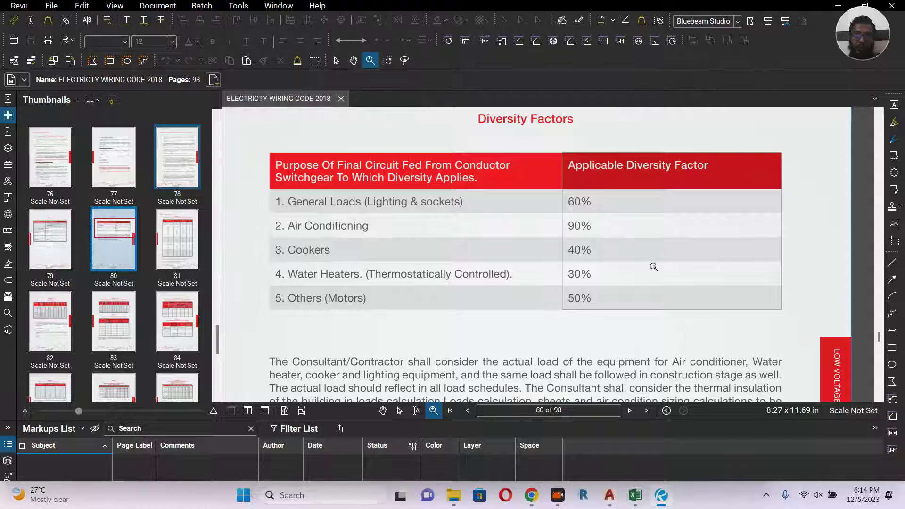
click(662, 501)
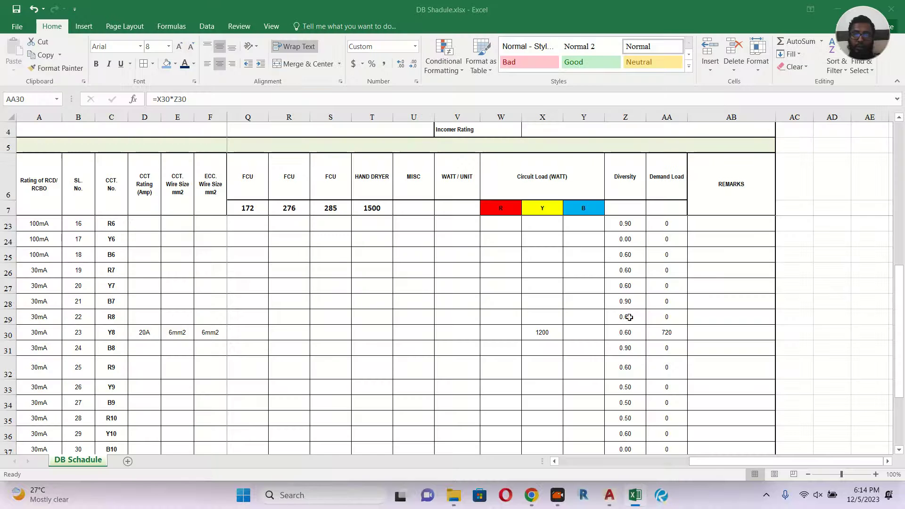
click(635, 334)
text(0)
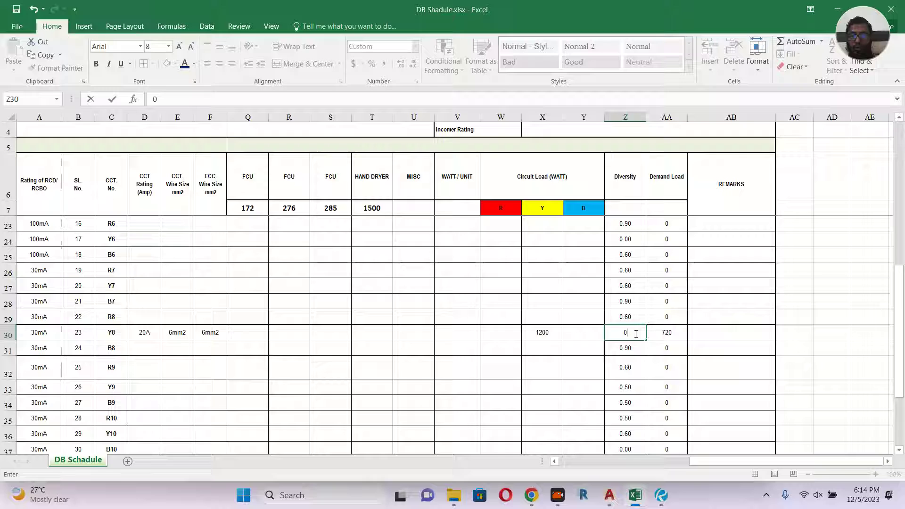
text(.90)
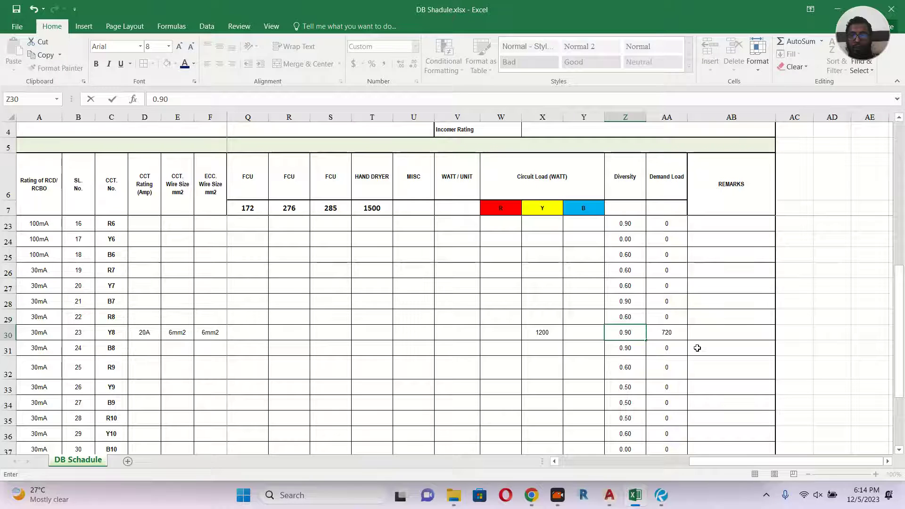
click(699, 347)
click(667, 333)
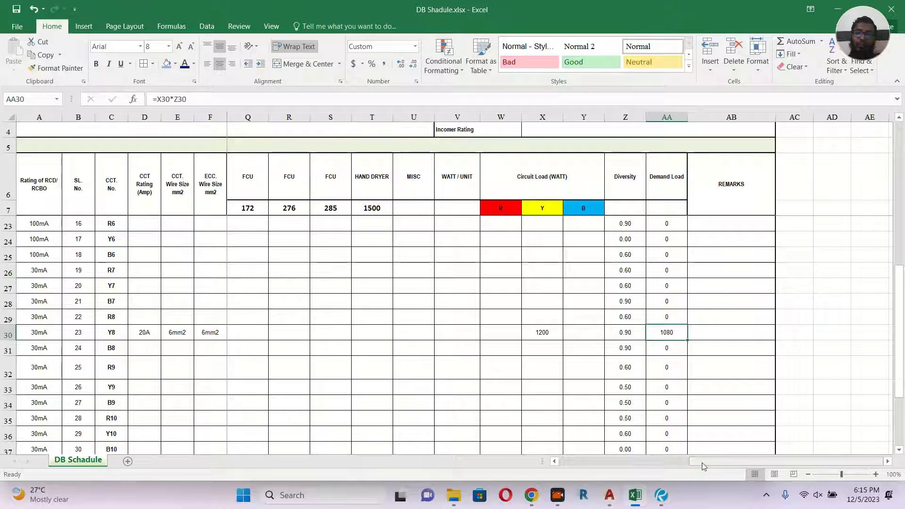
click(577, 462)
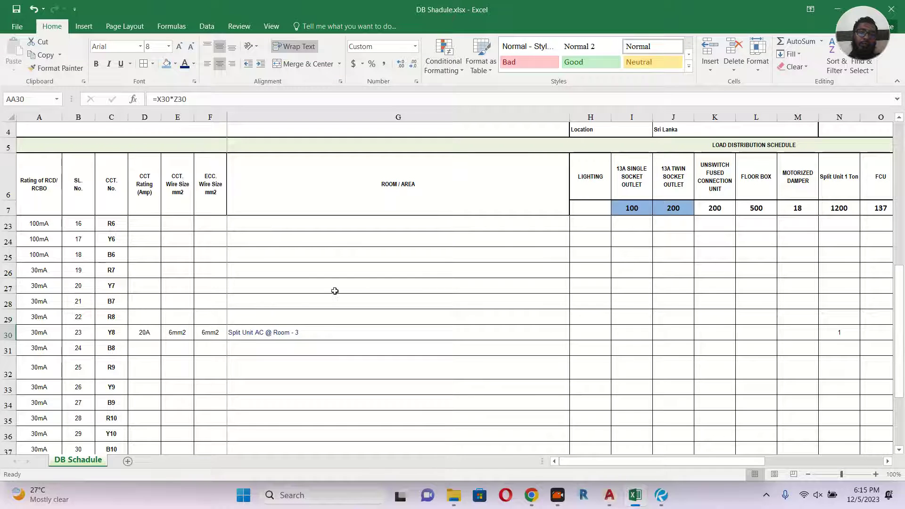
scroll(335, 291, up, 2)
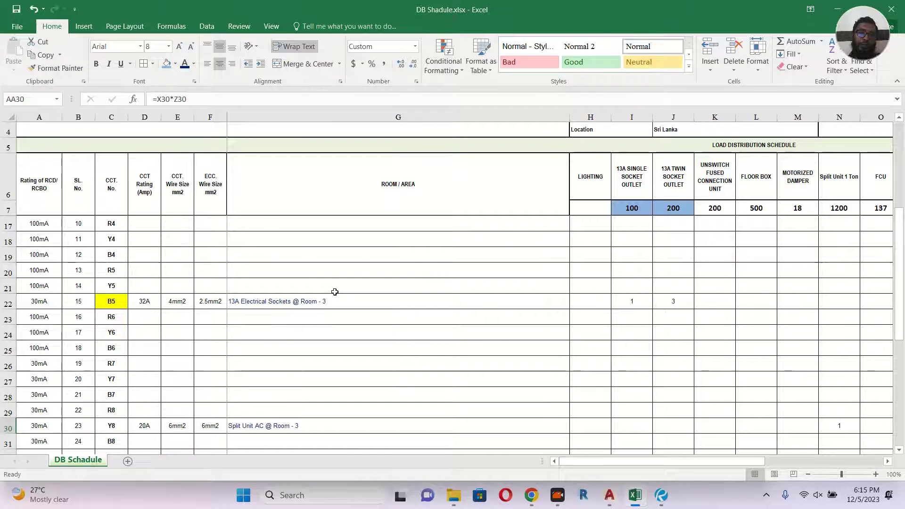
scroll(335, 292, down, 2)
scroll(316, 294, down, 1)
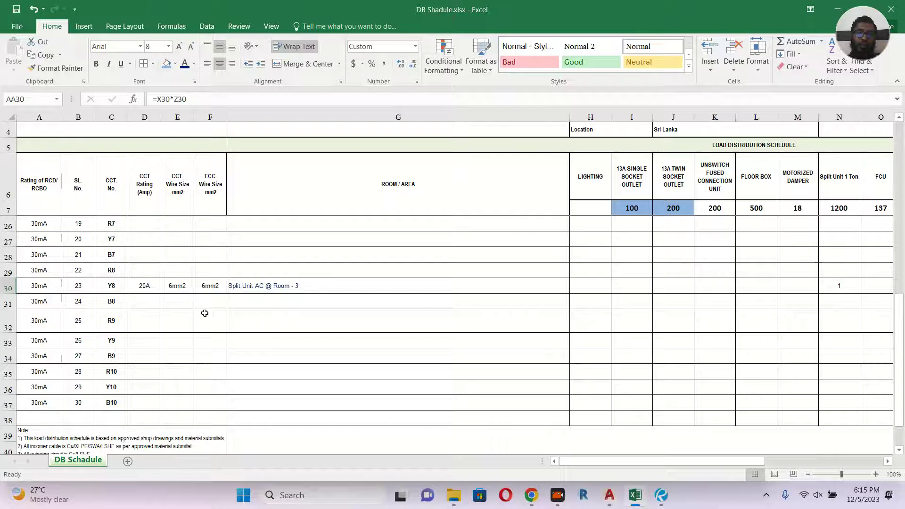
Step: Review the load distribution schedule from circuit Y8 back up to R1, checking the load columns and the circuit rows around B5
scroll(204, 313, up, 5)
scroll(204, 313, up, 1)
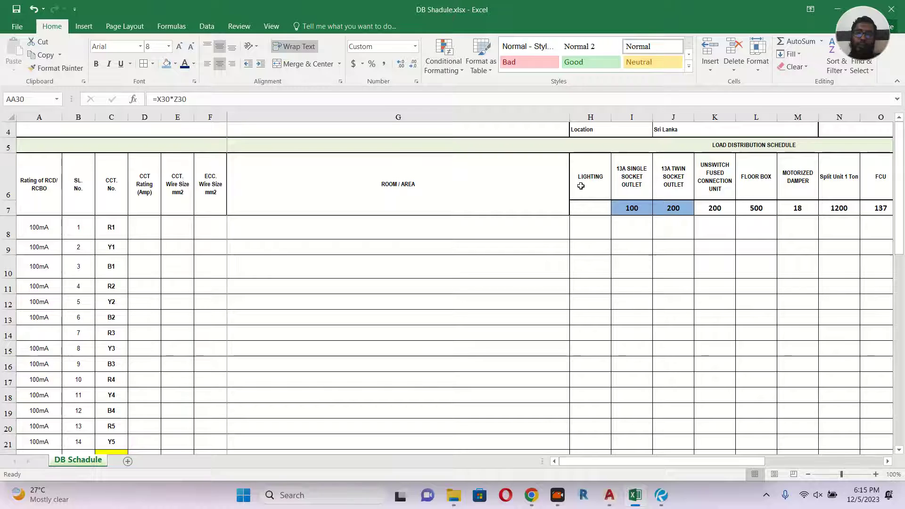
mouse_move(730, 462)
mouse_down()
mouse_move(871, 468)
mouse_move(704, 462)
mouse_up()
drag(633, 463, 572, 466)
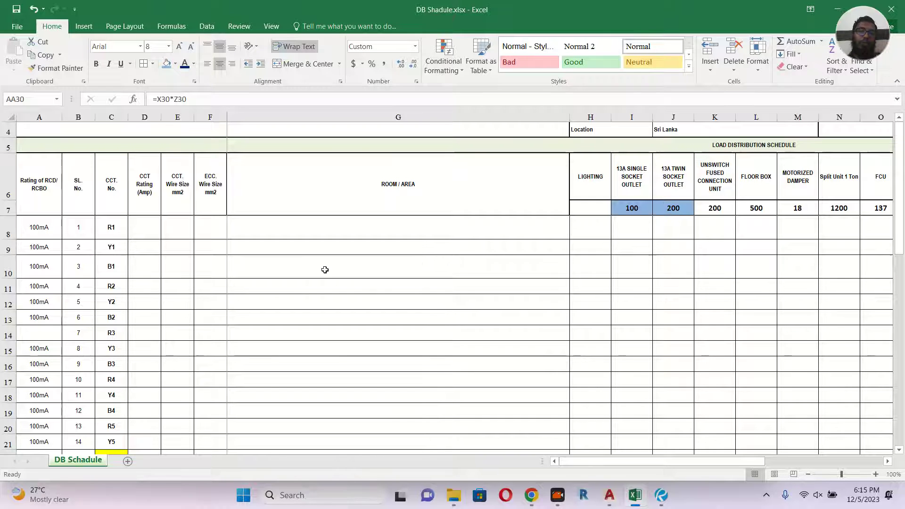
scroll(325, 269, down, 1)
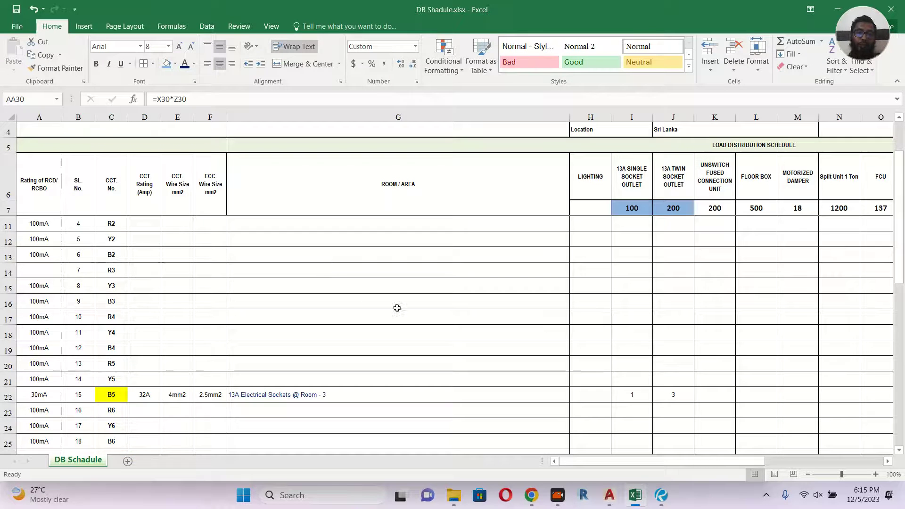
click(275, 269)
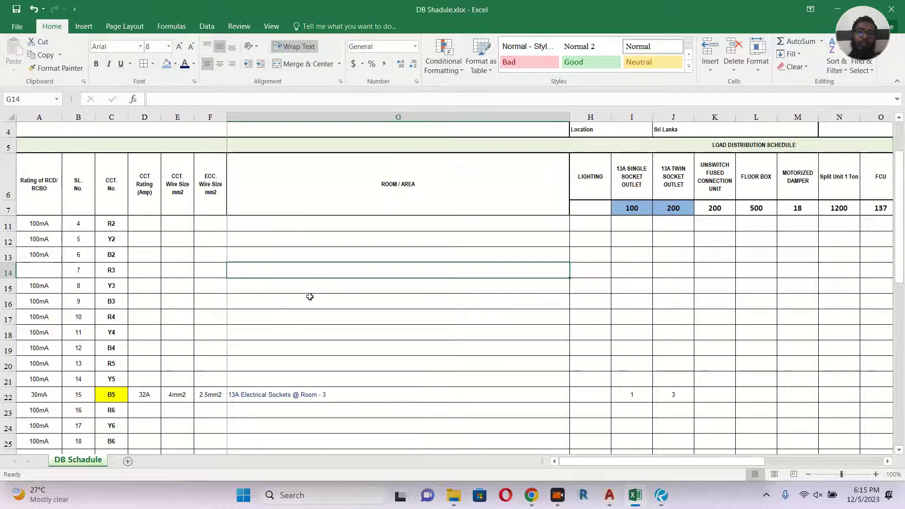
scroll(311, 296, up, 1)
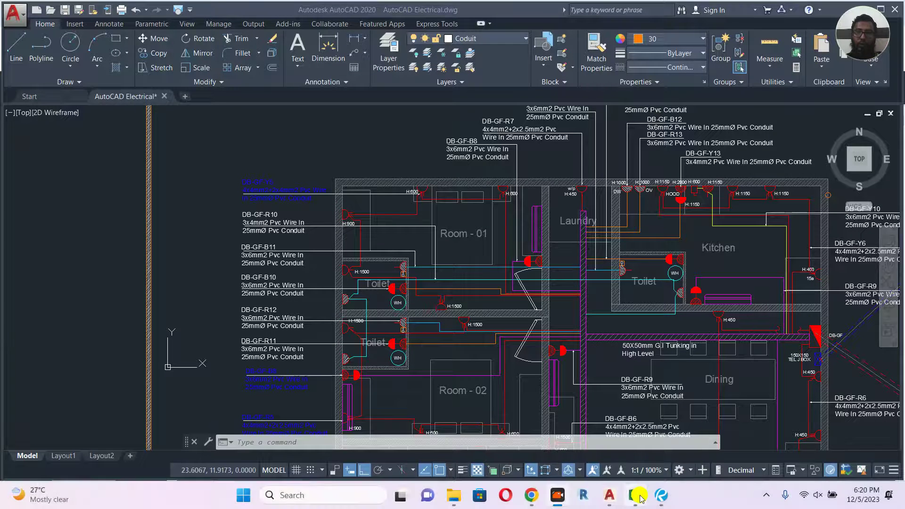
Step: Switch from the AutoCAD drawing to the Excel schedule and review the socket circuits R5, Y5 and B5 and the split unit circuits Y8 and B8
click(637, 494)
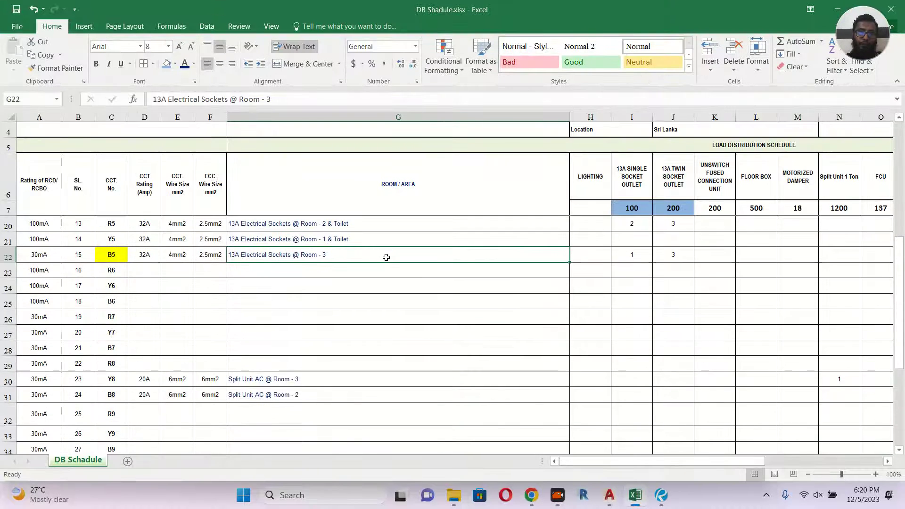
scroll(330, 283, down, 1)
scroll(292, 271, up, 3)
scroll(307, 321, down, 2)
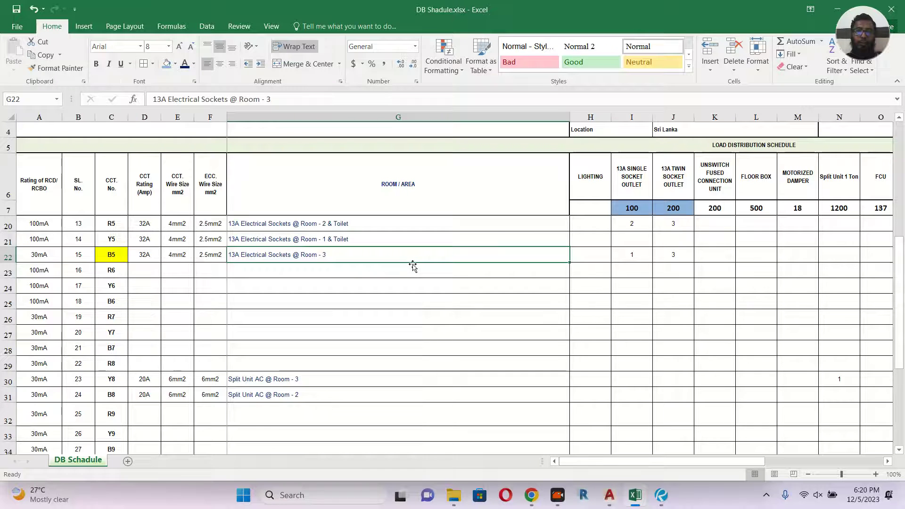
scroll(412, 262, up, 1)
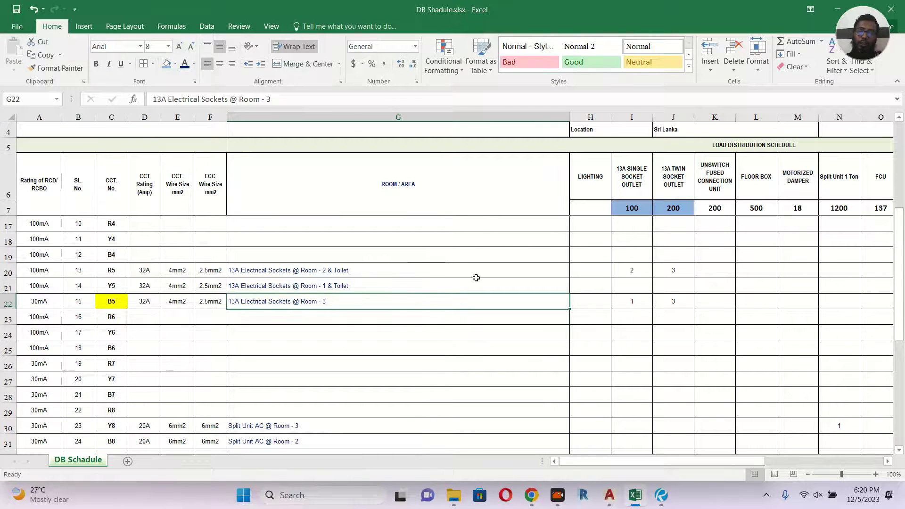